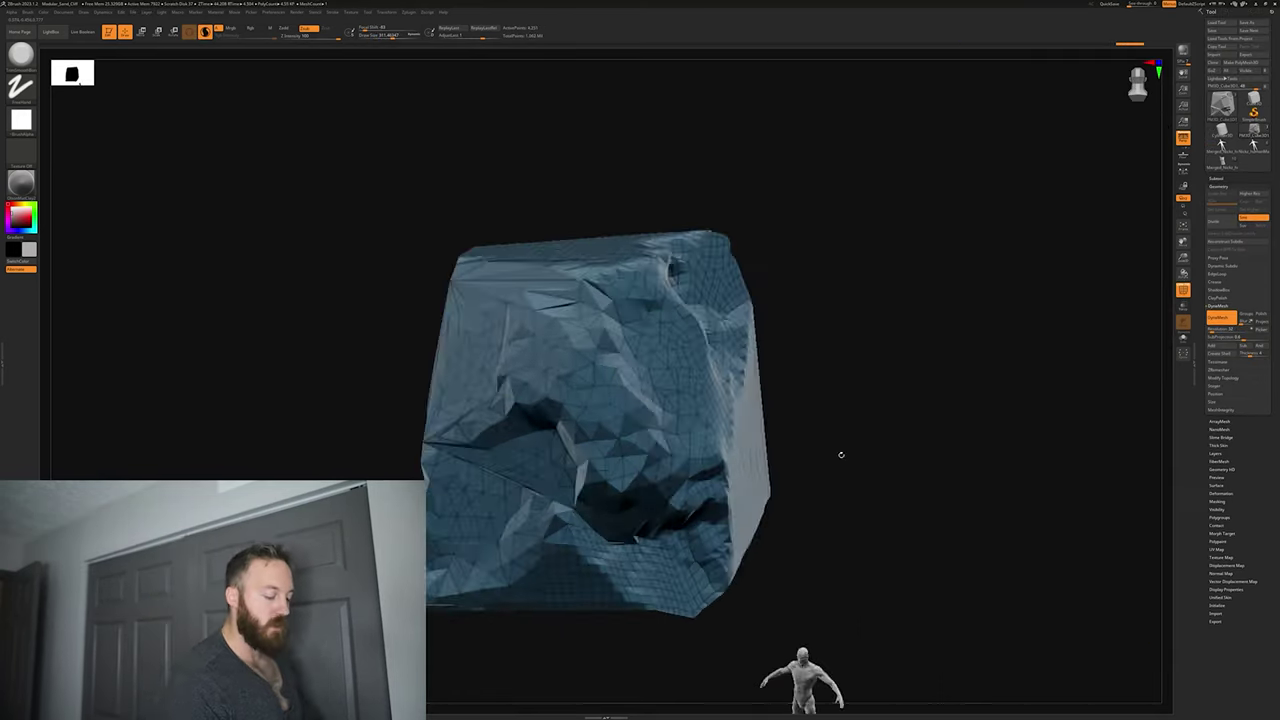
Step: Inspect the blocked-out rock and the detailed cliff sculpt from several angles
drag(841, 455, 800, 470)
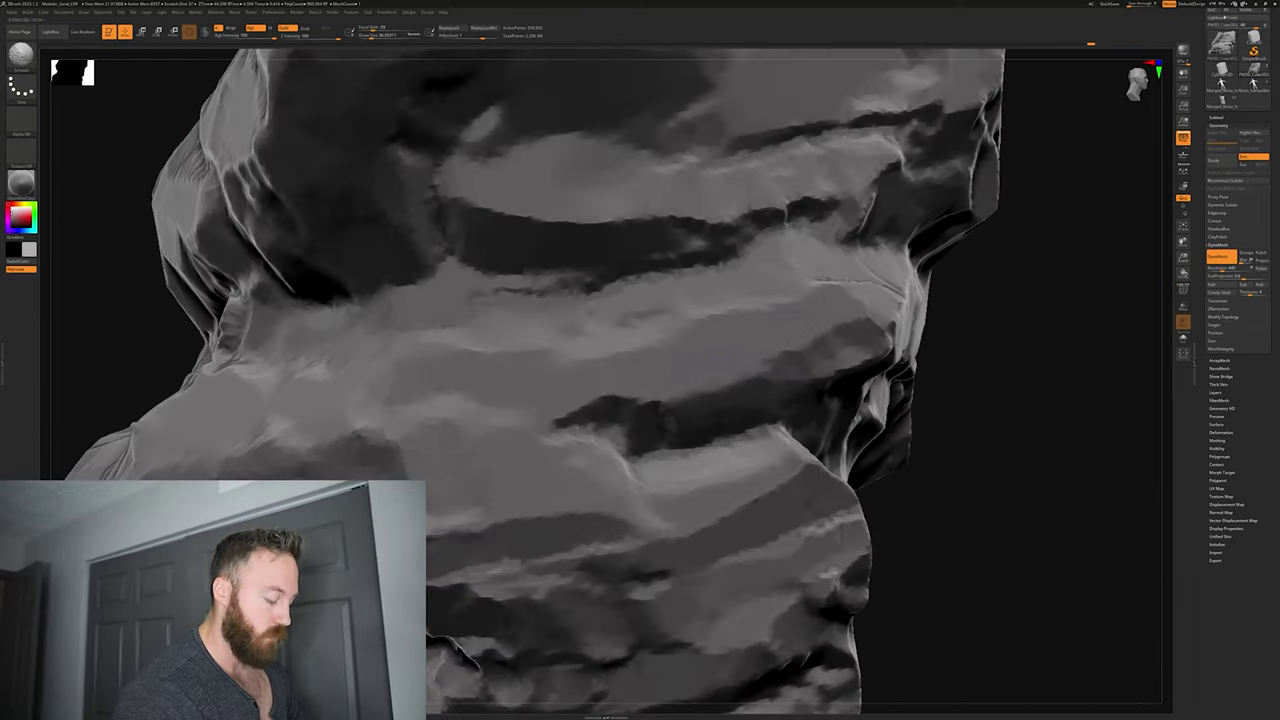
mouse_move(878, 330)
mouse_down()
mouse_move(1015, 392)
mouse_move(1062, 396)
mouse_up()
drag(650, 398, 682, 408)
drag(925, 425, 760, 432)
drag(592, 430, 498, 450)
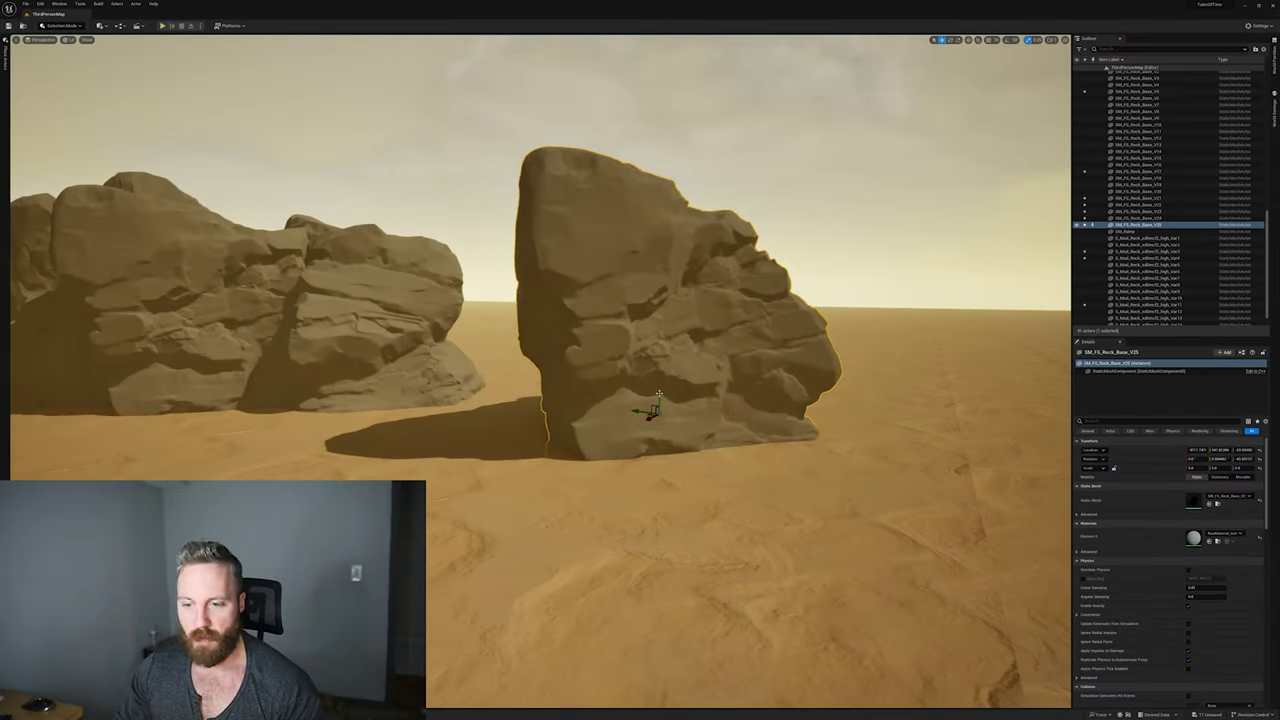
Step: Switch to Unreal Editor, then raise and rotate the selected rock mesh standing on the desert ground
drag(659, 393, 694, 374)
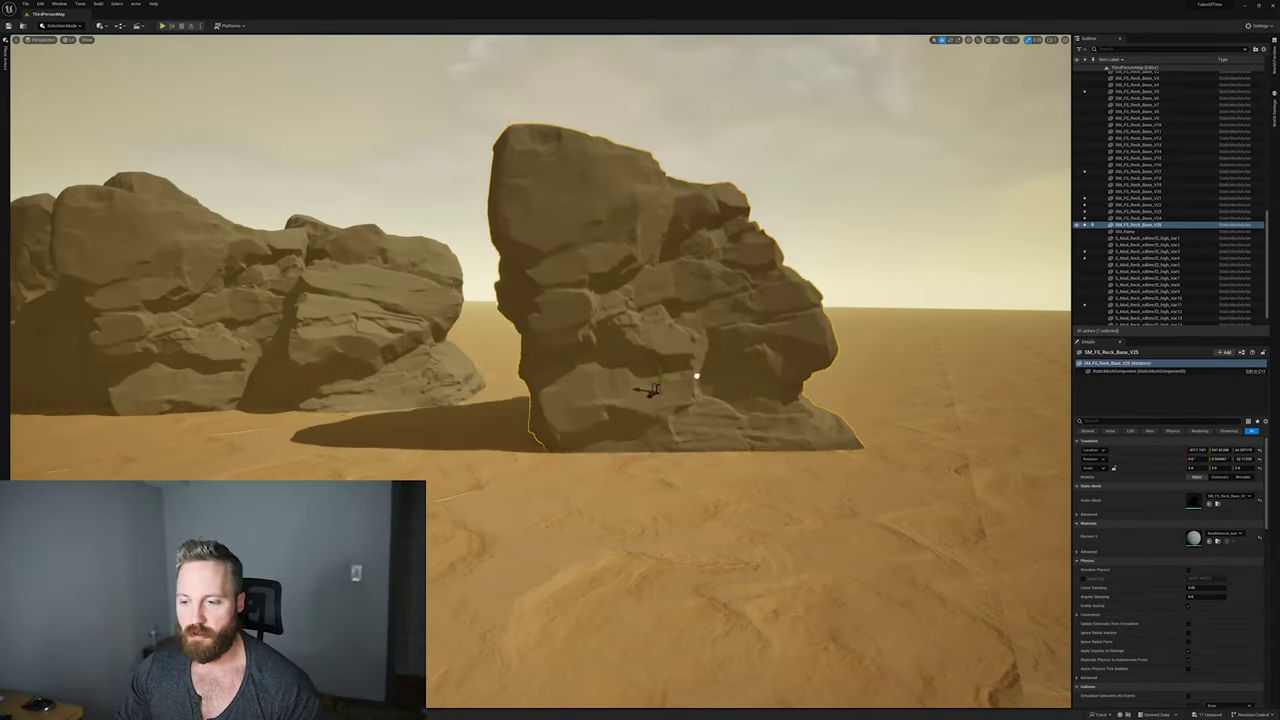
right_drag(694, 374, 790, 374)
key(e)
alt+drag(540, 366, 735, 383)
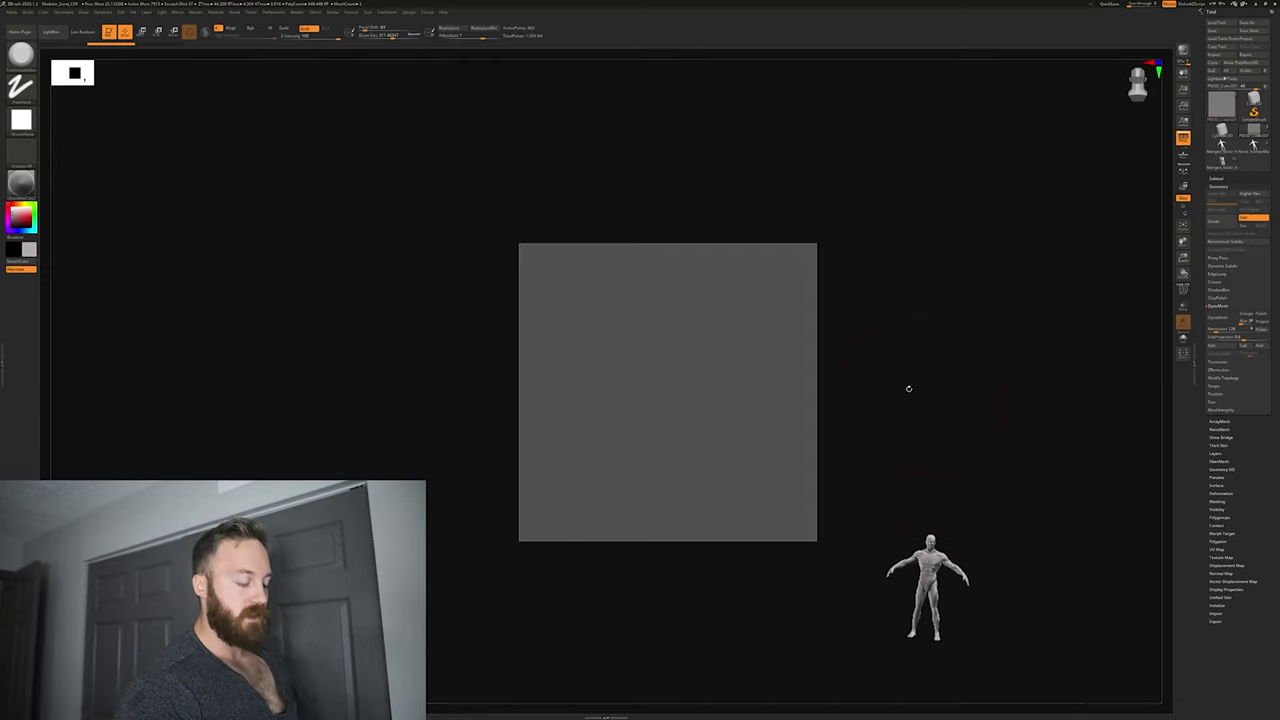
Step: Display the cube's wireframe, carve its upper corner and convert it to a DynaMesh at resolution 64
mouse_move(908, 388)
mouse_down()
mouse_move(931, 343)
mouse_move(923, 386)
mouse_move(937, 403)
mouse_move(929, 360)
mouse_move(920, 382)
mouse_move(923, 355)
mouse_move(914, 374)
mouse_up()
key(shift+f)
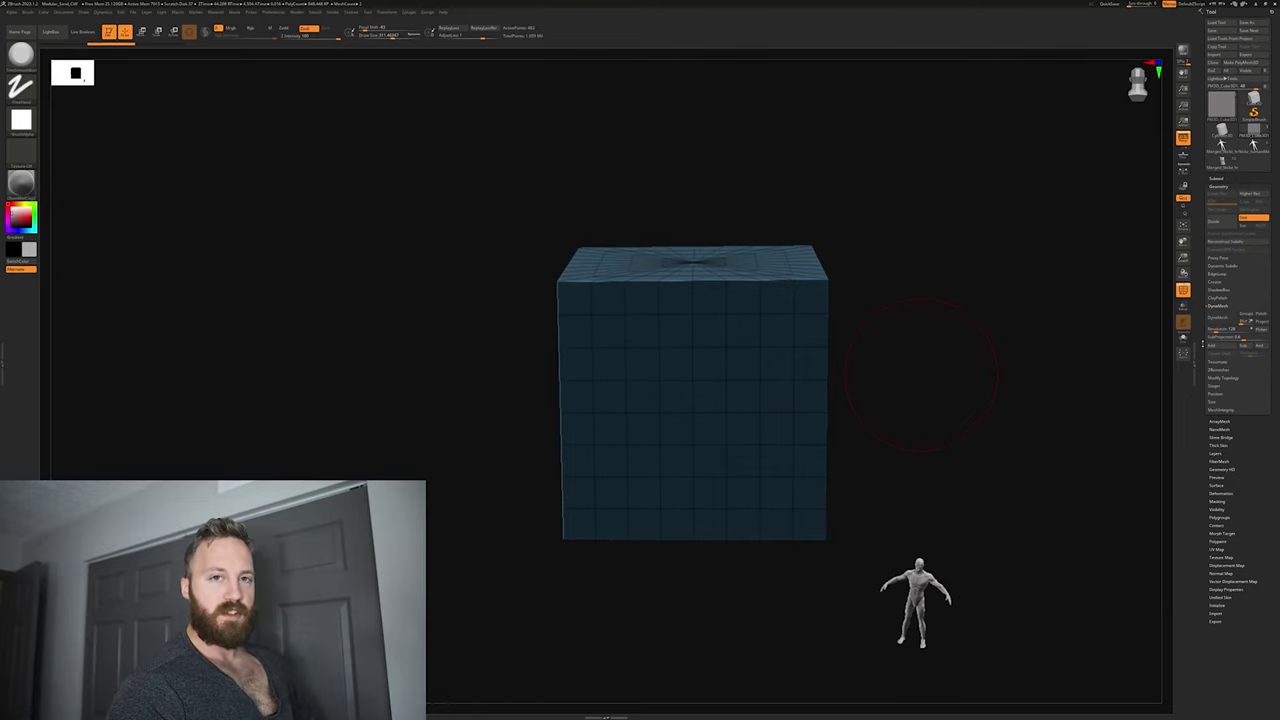
click(1215, 330)
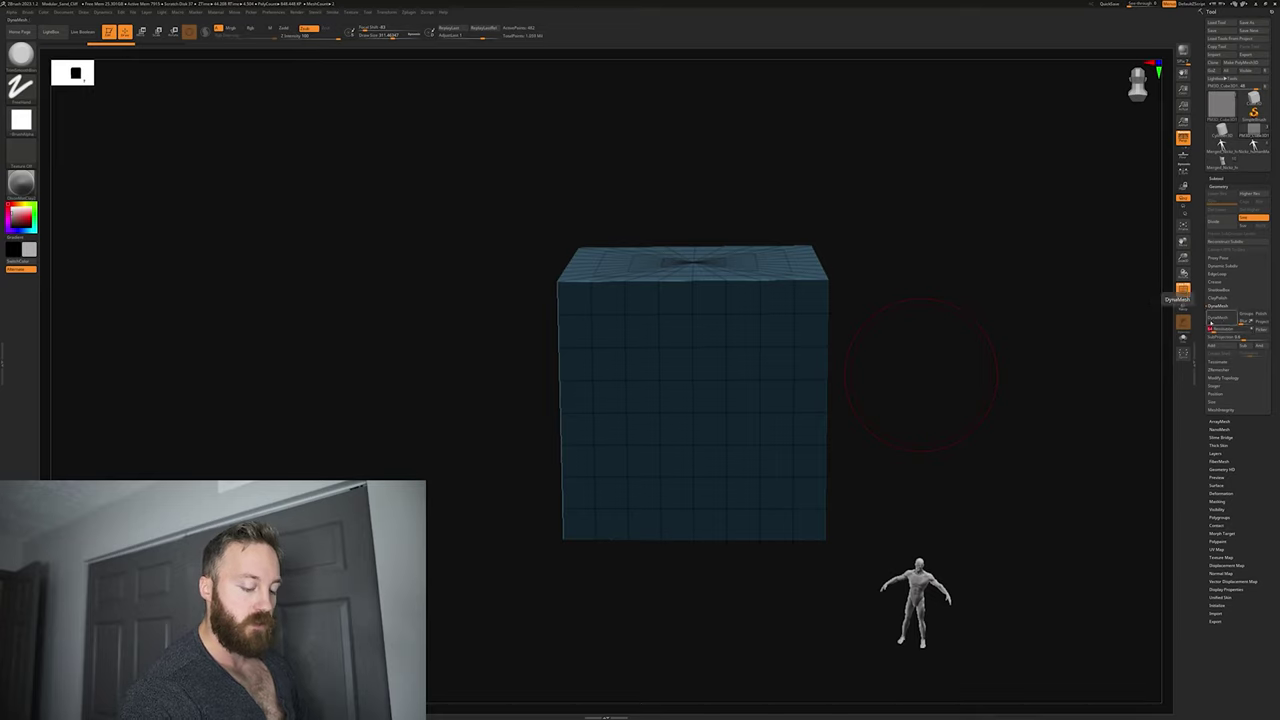
mouse_move(826, 305)
mouse_down()
mouse_move(758, 328)
mouse_move(735, 318)
mouse_move(815, 315)
mouse_up()
click(1219, 318)
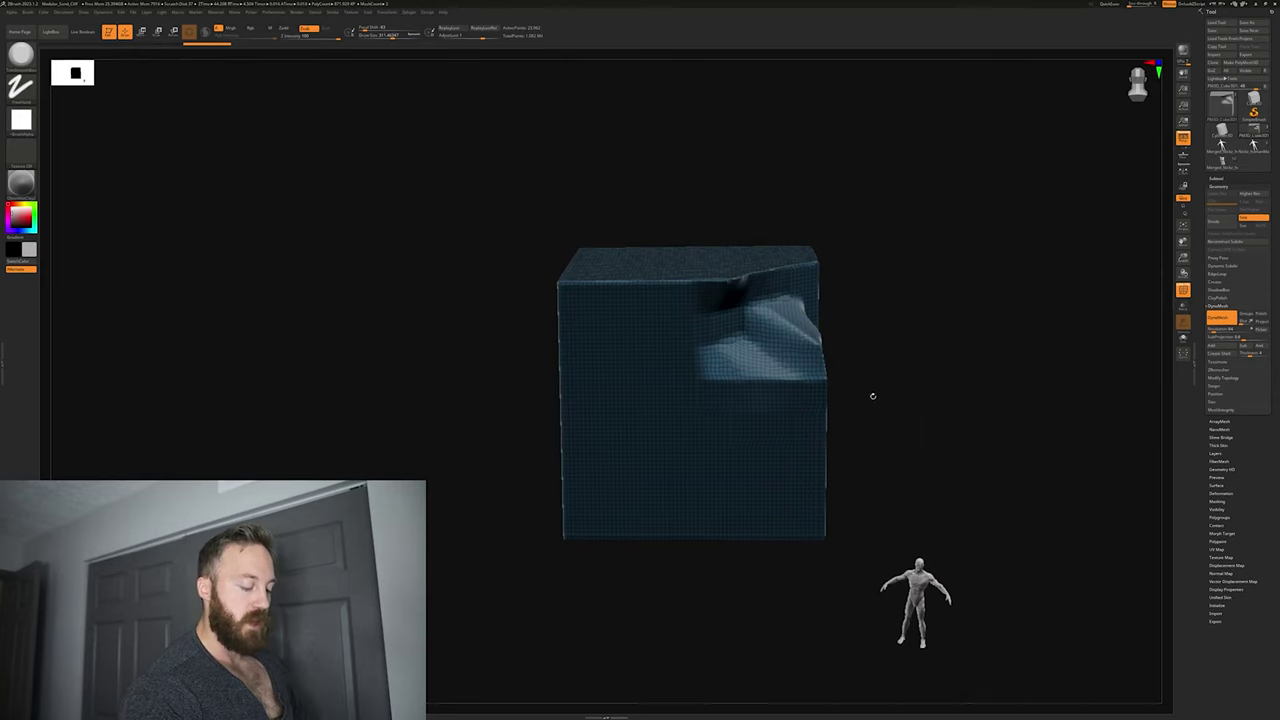
Step: Carve the cube's damaged vertical edge from top to bottom and remesh it at DynaMesh resolution 32
mouse_move(822, 345)
mouse_down()
mouse_move(785, 460)
mouse_move(745, 462)
mouse_move(800, 522)
mouse_up()
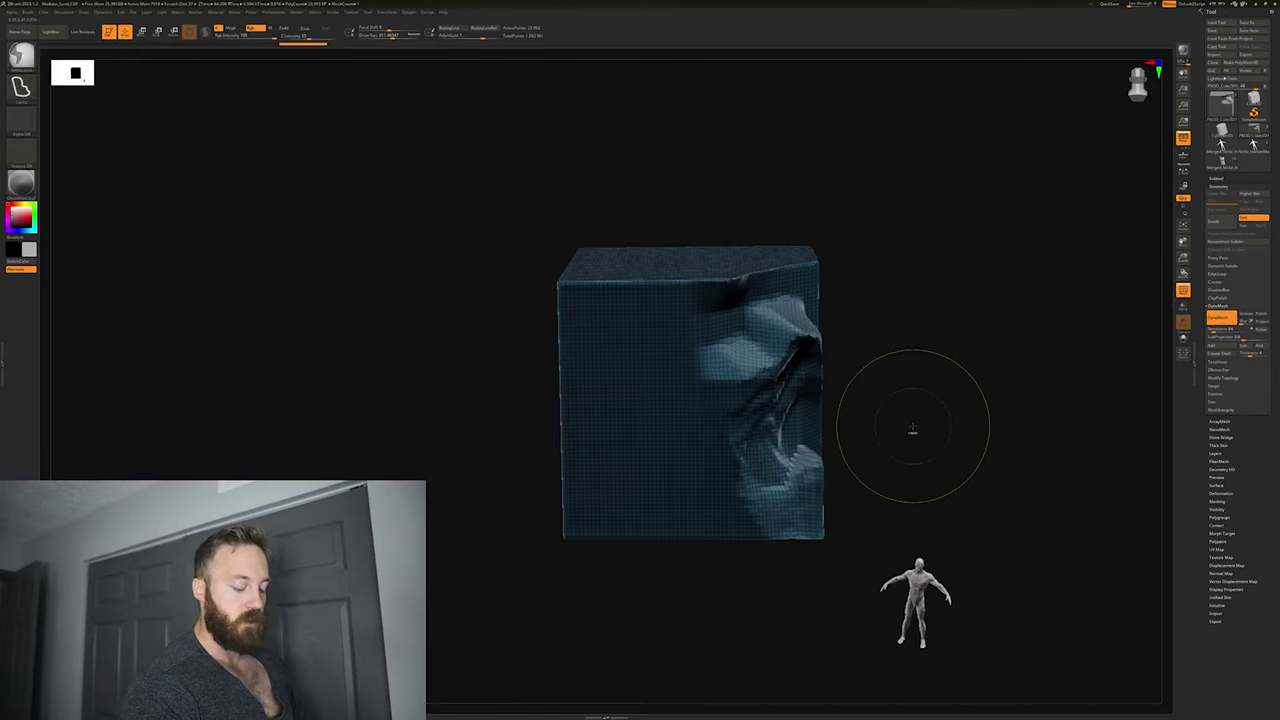
ctrl+drag(888, 448, 1009, 363)
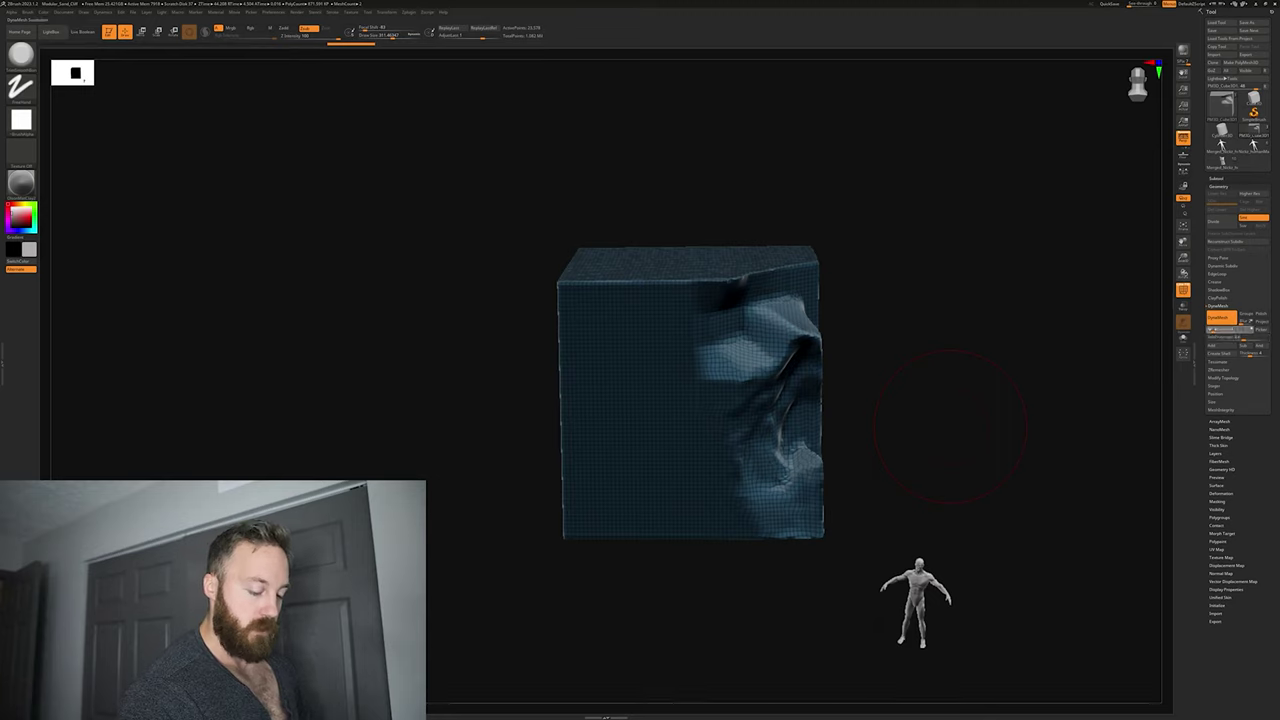
ctrl+drag(918, 428, 1020, 343)
mouse_move(795, 348)
mouse_down()
mouse_move(762, 378)
mouse_move(785, 340)
mouse_up()
ctrl+drag(877, 331, 993, 331)
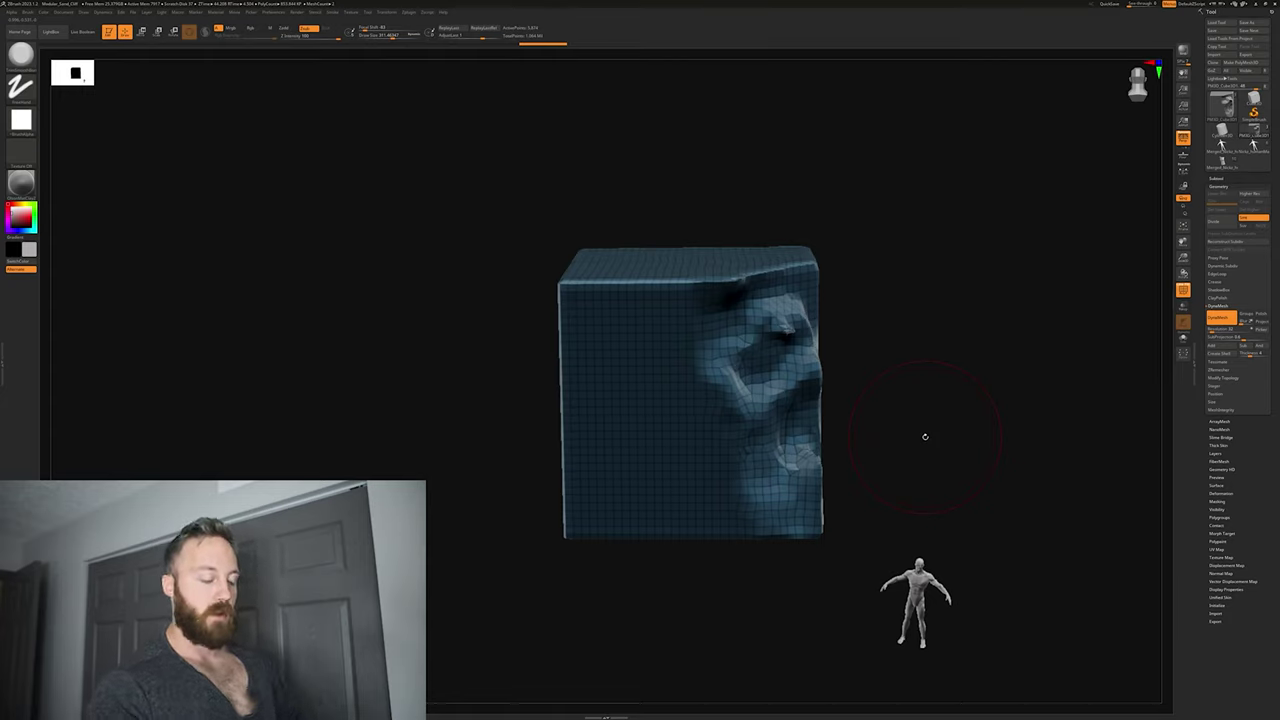
mouse_move(905, 441)
ctrl+mouse_down()
mouse_move(923, 466)
mouse_move(929, 450)
mouse_move(929, 466)
ctrl+mouse_up()
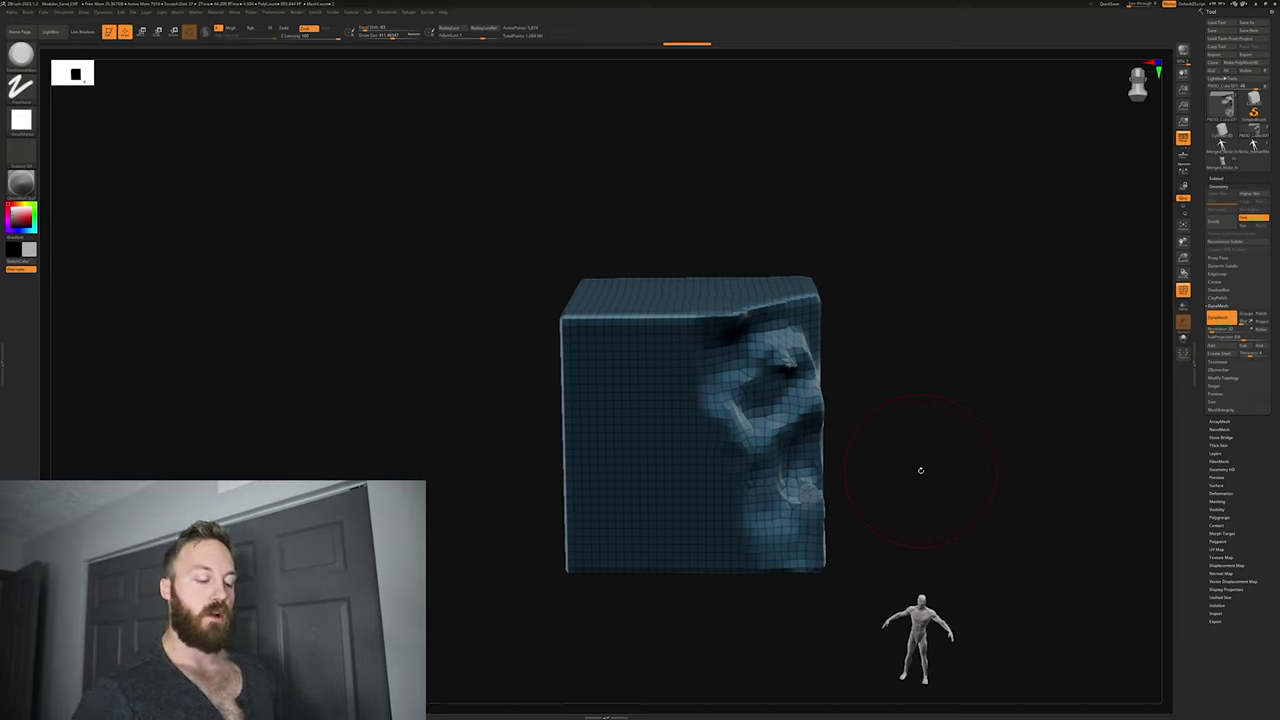
drag(920, 470, 895, 404)
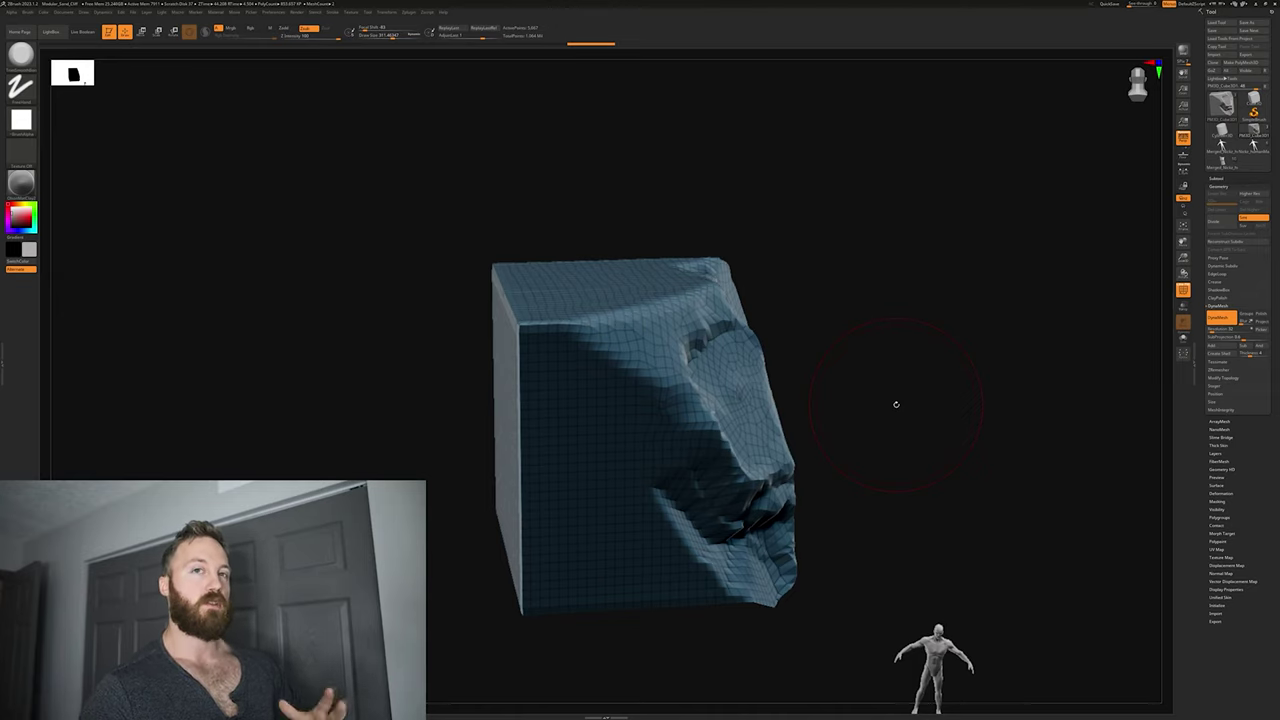
Step: Enable Sculptris Pro for the current trim brush and turn off its Use Global setting
drag(894, 403, 820, 430)
click(31, 12)
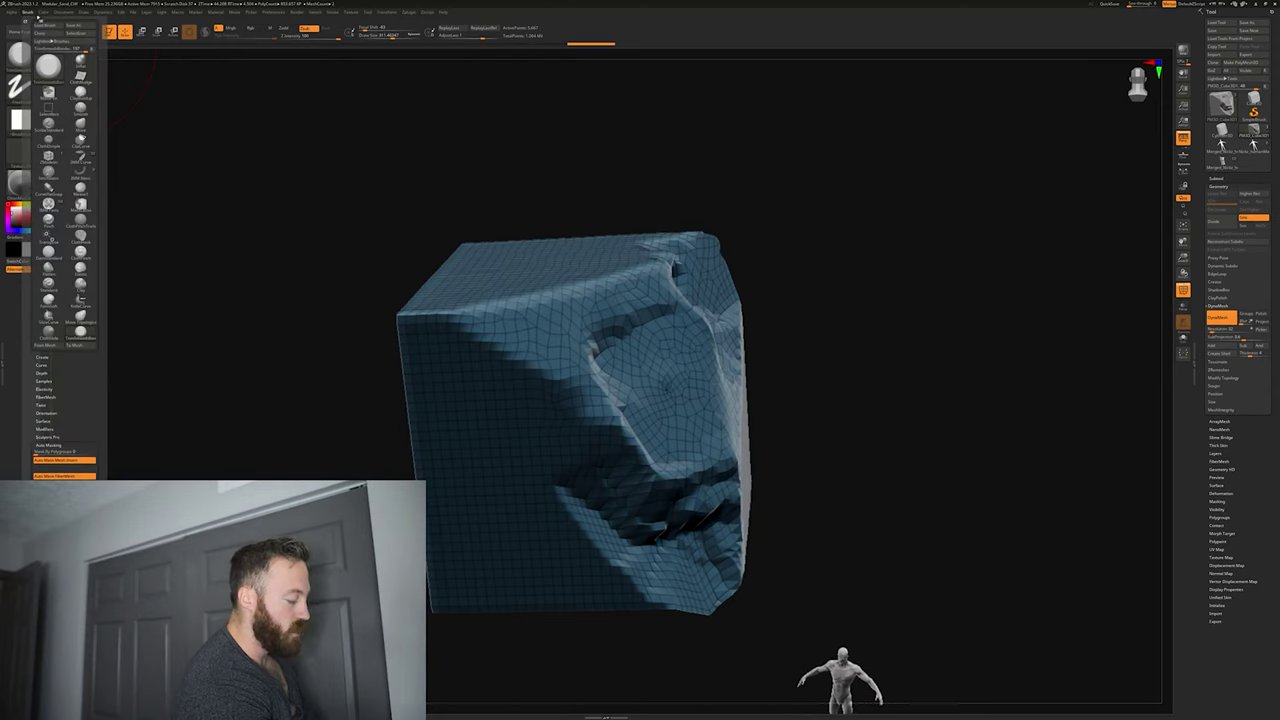
click(50, 436)
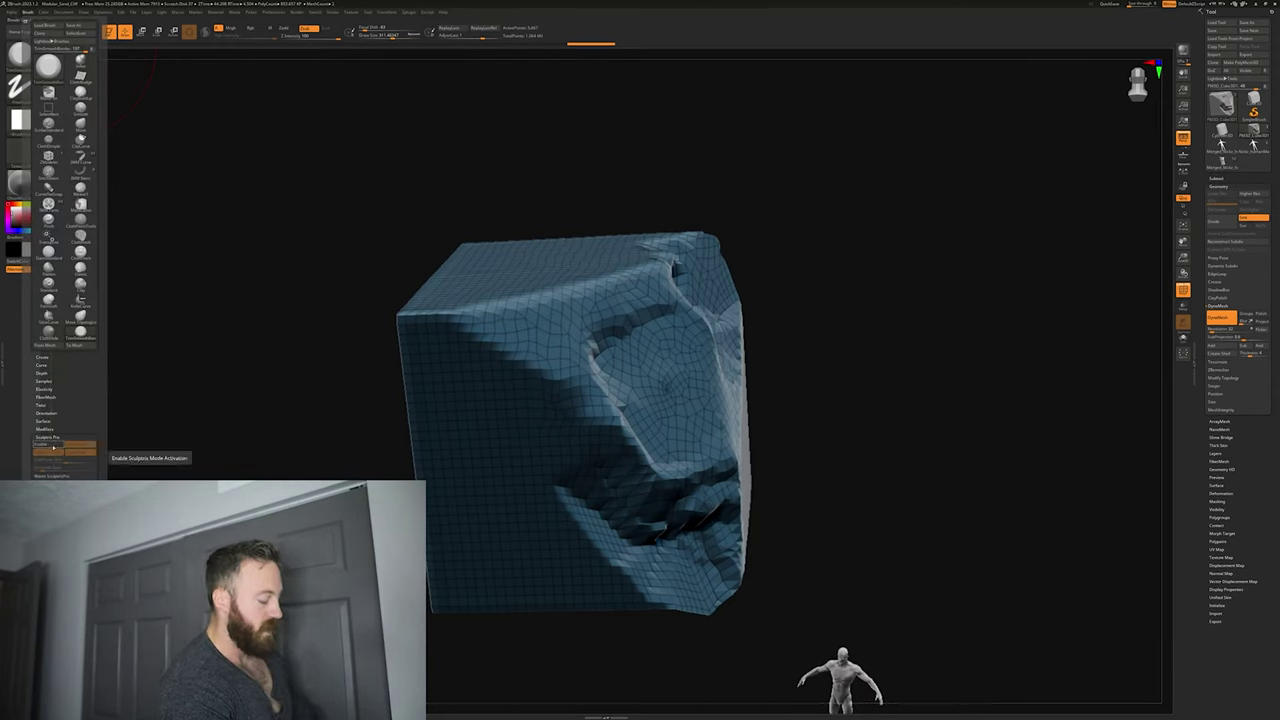
click(52, 445)
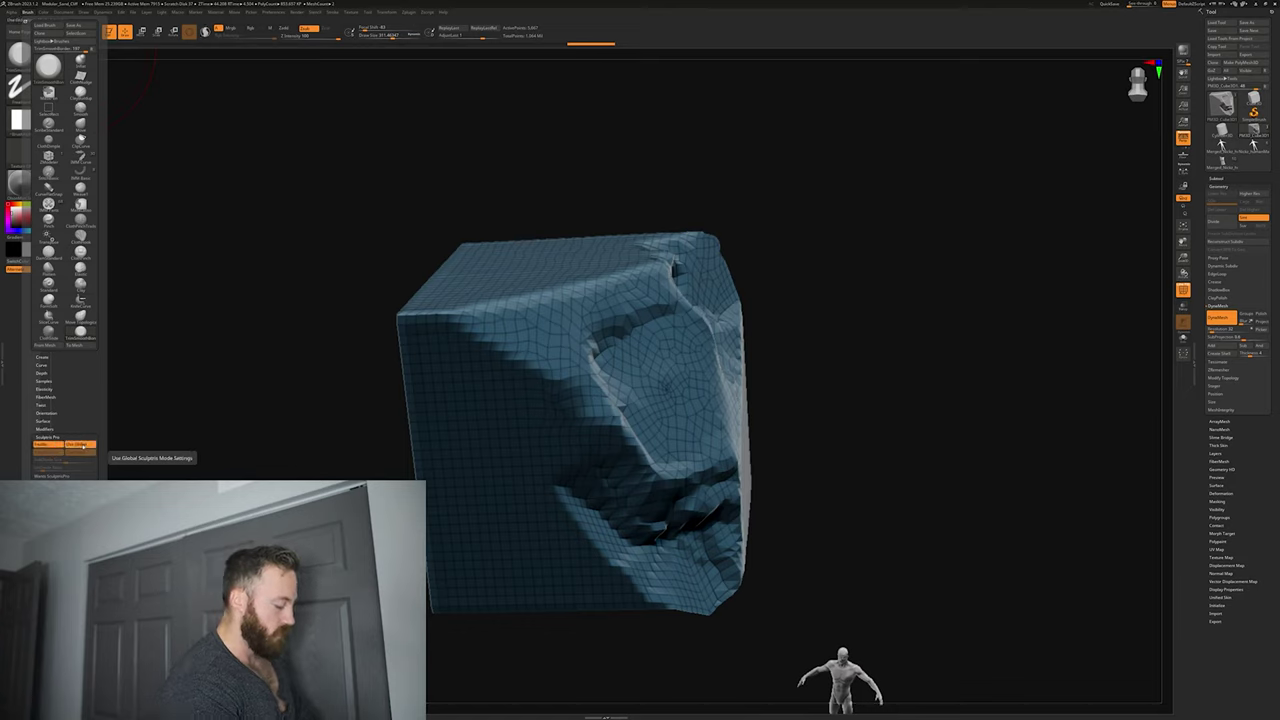
click(82, 445)
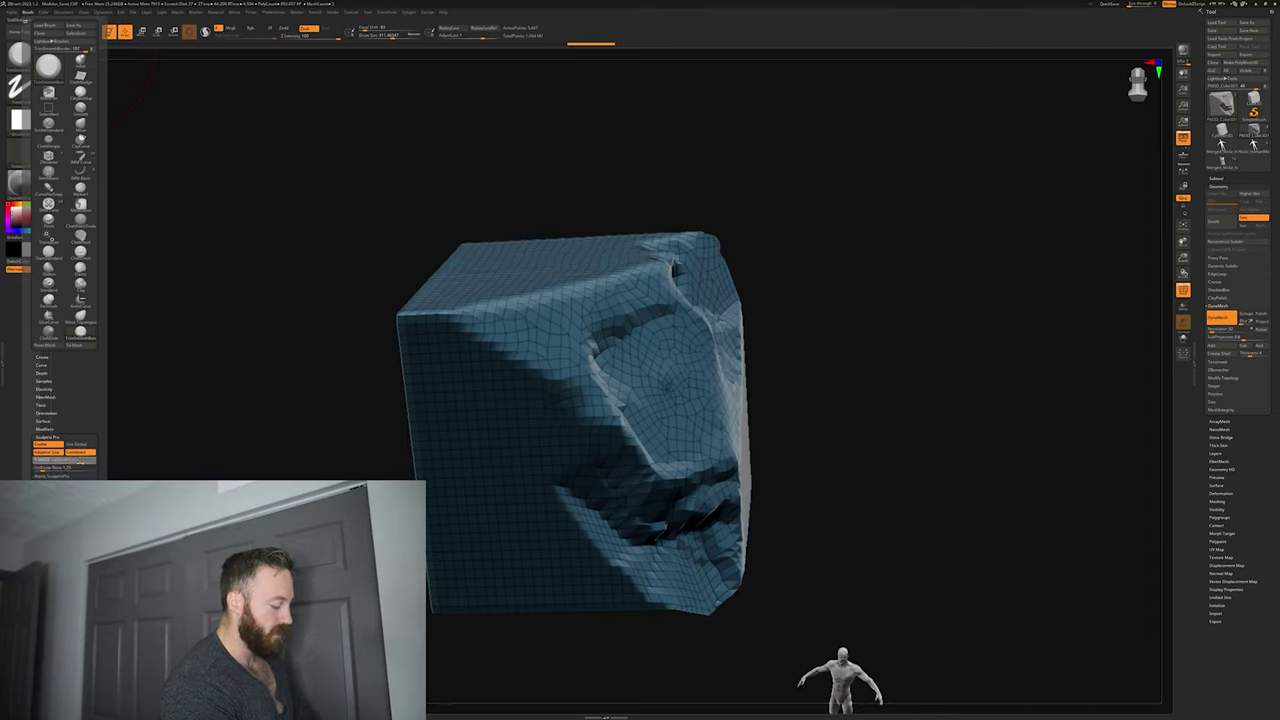
Step: Activate Sculptris Pro mode and cut large planar facets into the block's front face
mouse_move(492, 365)
mouse_down()
mouse_move(448, 366)
mouse_move(485, 345)
mouse_move(490, 402)
mouse_move(550, 427)
mouse_move(530, 325)
mouse_move(520, 340)
mouse_up()
click(205, 33)
mouse_move(800, 430)
mouse_down()
mouse_move(896, 443)
mouse_move(870, 440)
mouse_up()
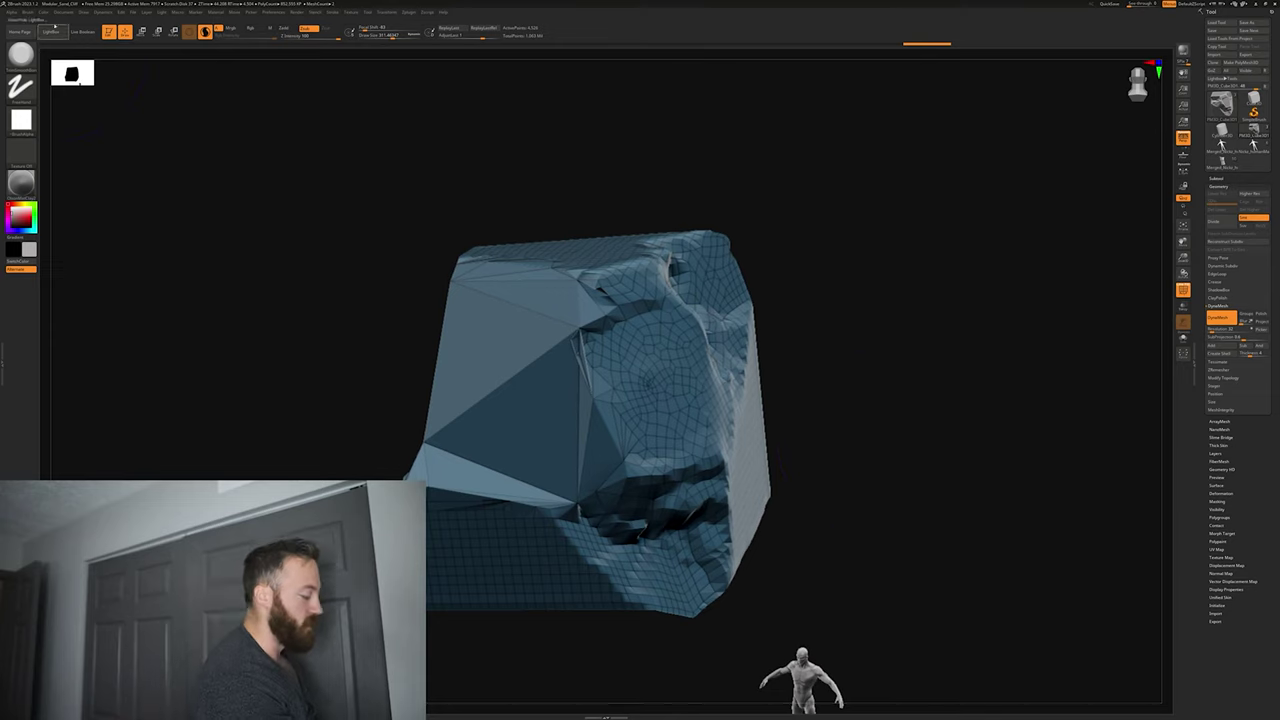
Step: Adjust the brush's Sculptris Pro subdivision size and carve finer facets across the block's front face
key(b)
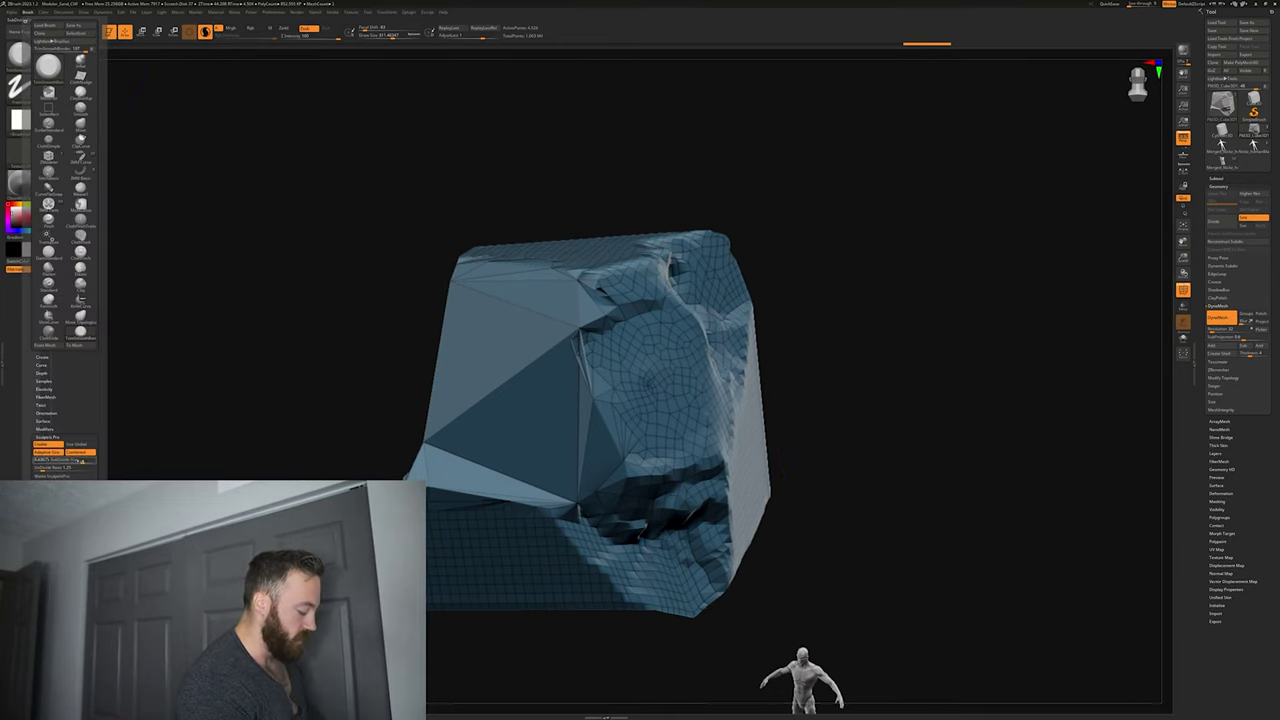
mouse_move(540, 492)
mouse_down()
mouse_move(495, 497)
mouse_move(456, 525)
mouse_move(525, 385)
mouse_up()
mouse_move(628, 450)
mouse_down()
mouse_move(570, 435)
mouse_move(500, 350)
mouse_up()
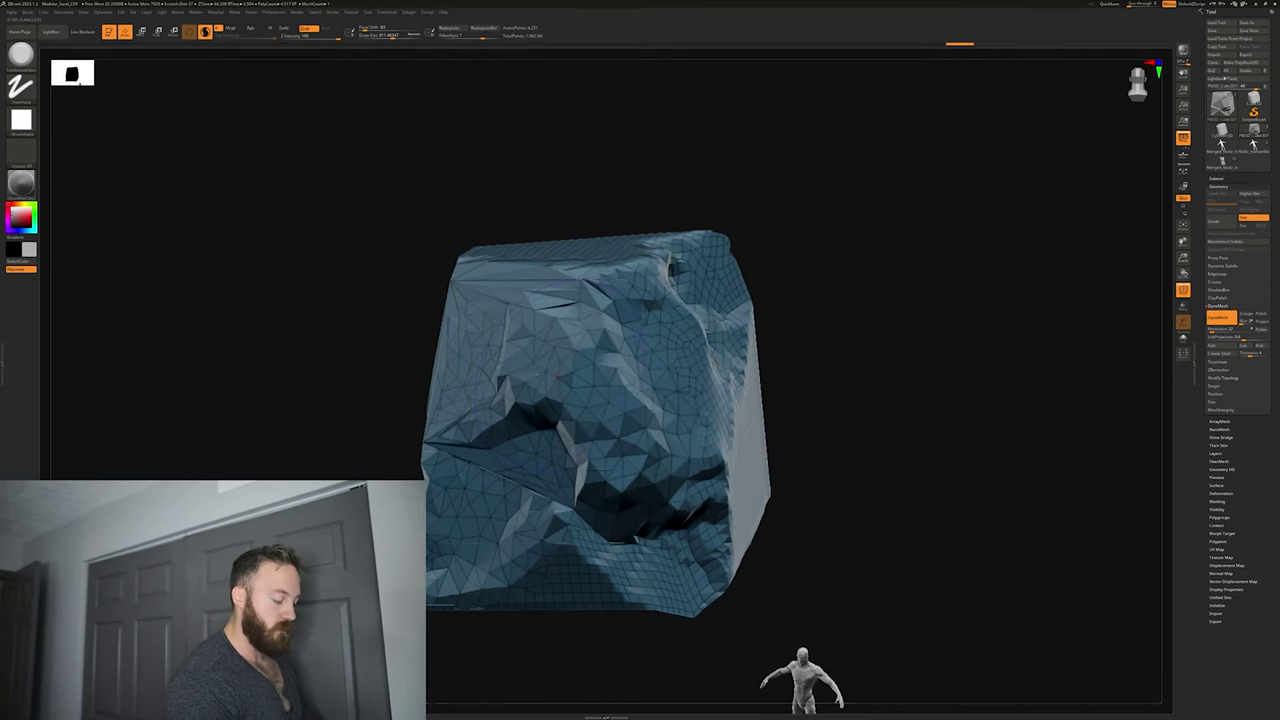
Step: Remesh the faceted block with DynaMesh and carve into its lower front corner
mouse_move(831, 452)
mouse_down()
mouse_move(831, 463)
mouse_move(790, 466)
mouse_move(805, 470)
mouse_up()
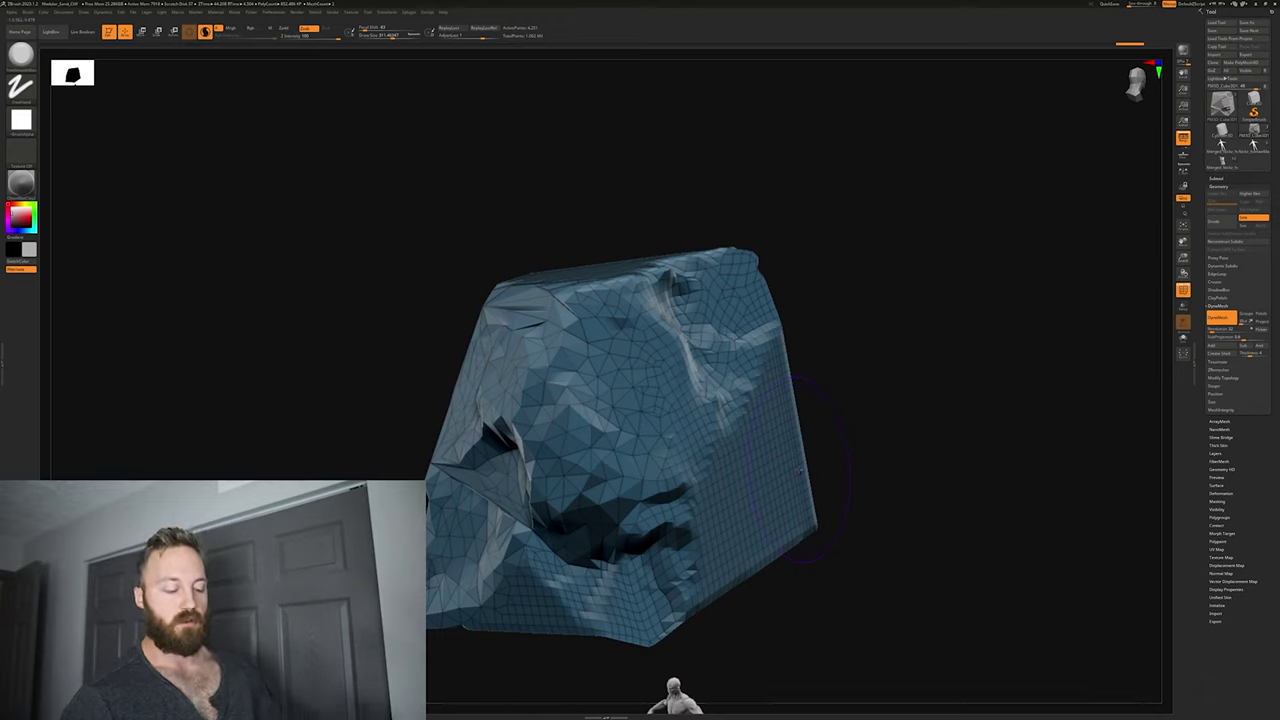
drag(913, 497, 944, 454)
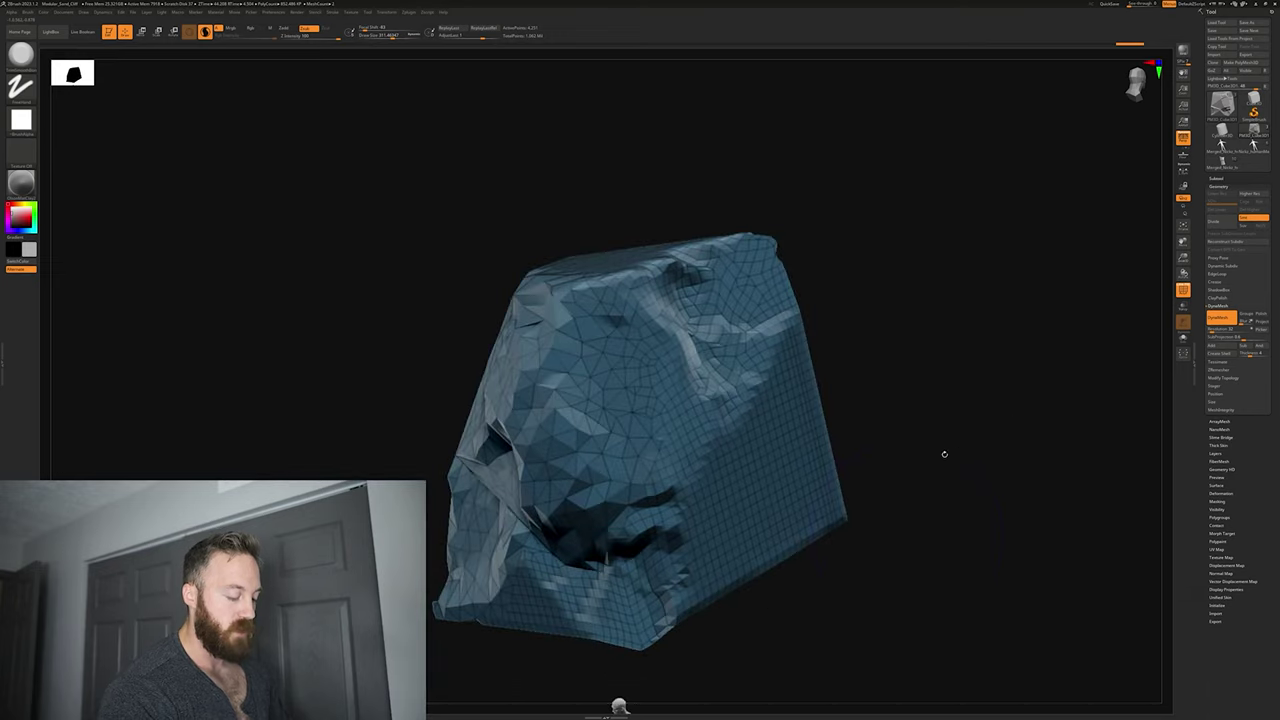
mouse_move(908, 535)
mouse_down()
mouse_move(1026, 443)
mouse_move(906, 531)
mouse_up()
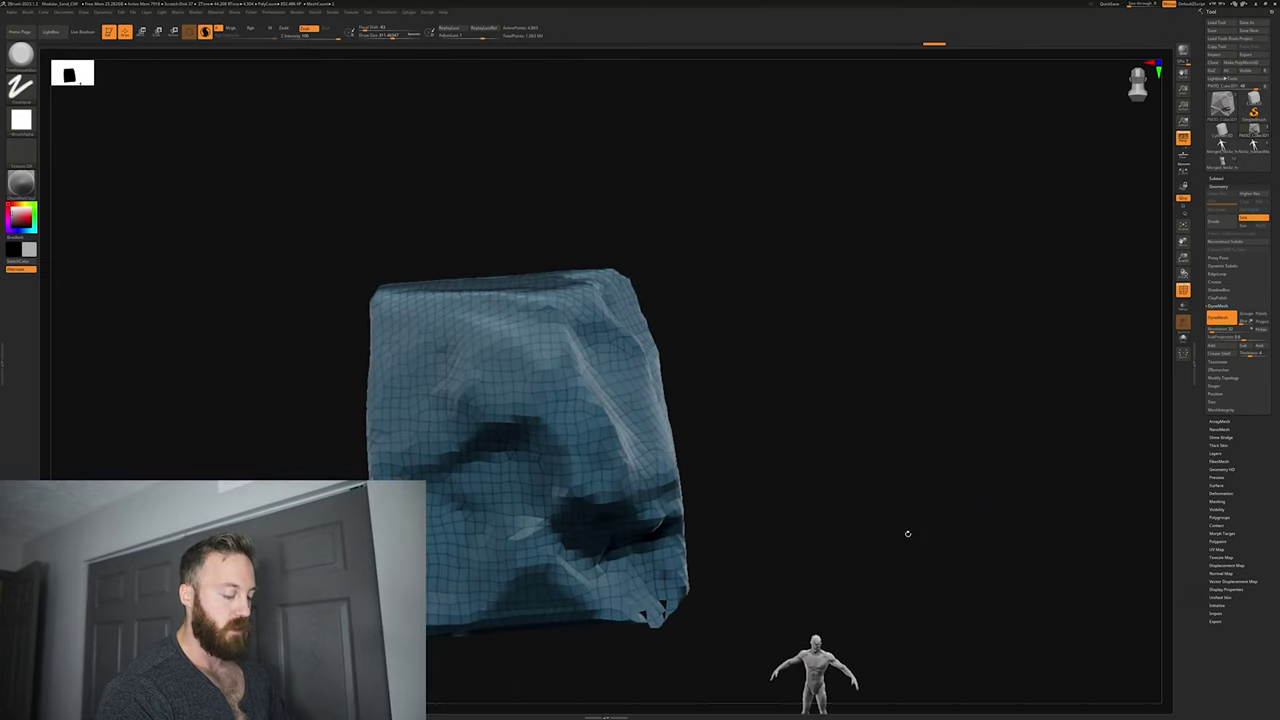
drag(611, 497, 628, 505)
ctrl+drag(816, 510, 992, 408)
drag(992, 408, 940, 420)
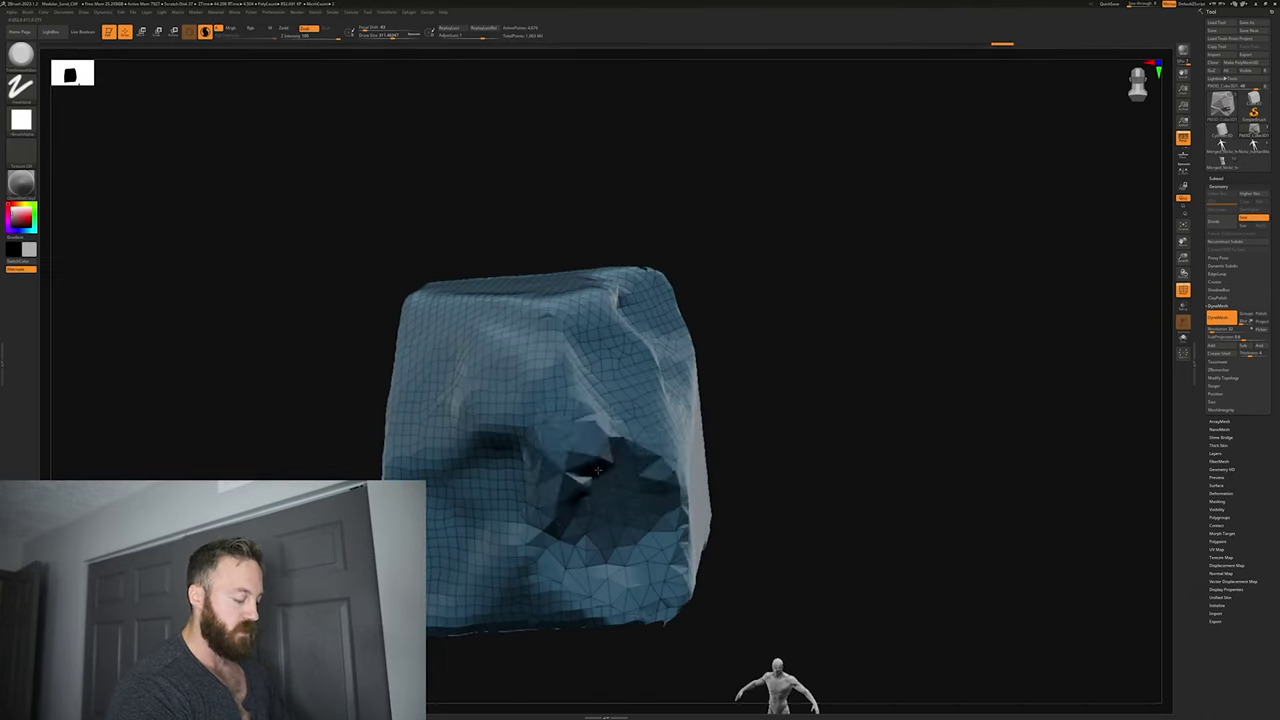
Step: Deepen the recess in the block's lower front corner and clear the mask from the mesh
drag(575, 465, 613, 409)
ctrl+click(790, 502)
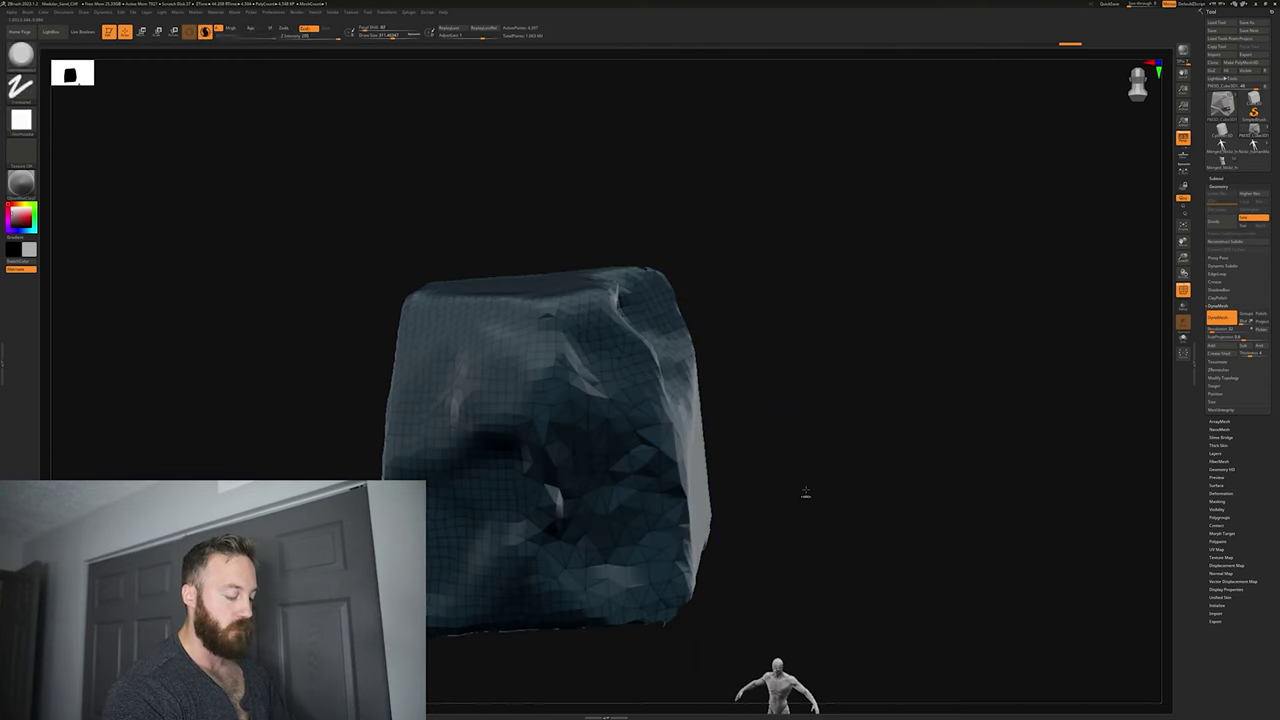
ctrl+click(798, 502)
drag(800, 500, 806, 491)
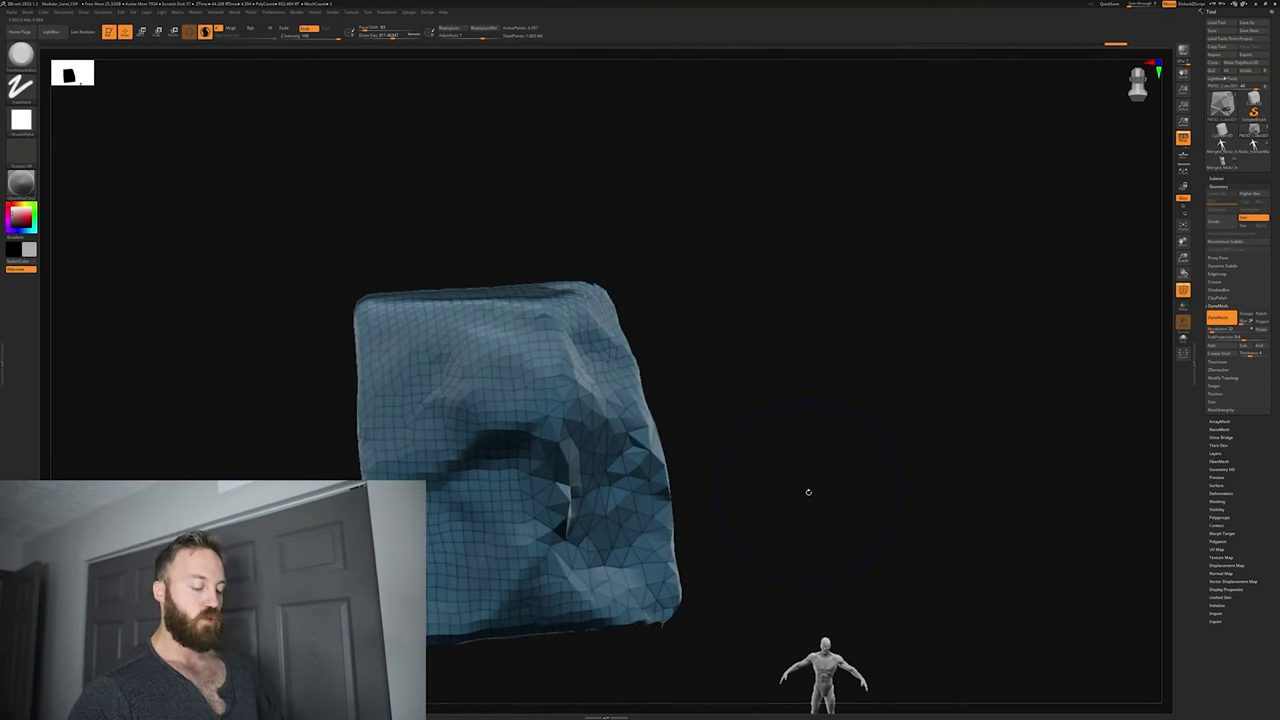
drag(808, 491, 850, 470)
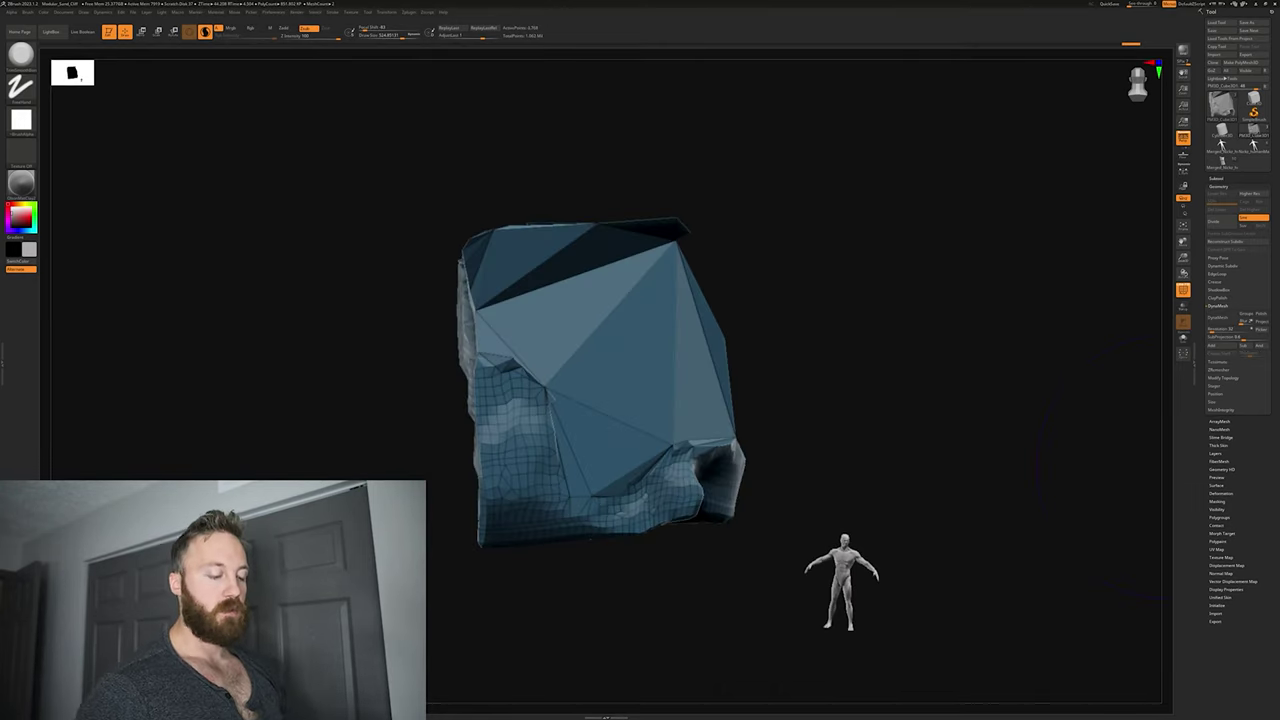
Step: Undo the oversized trim stroke and reshape the rock's upper faces with a smaller brush
drag(814, 390, 794, 310)
key(ctrl+z)
right_click(795, 372)
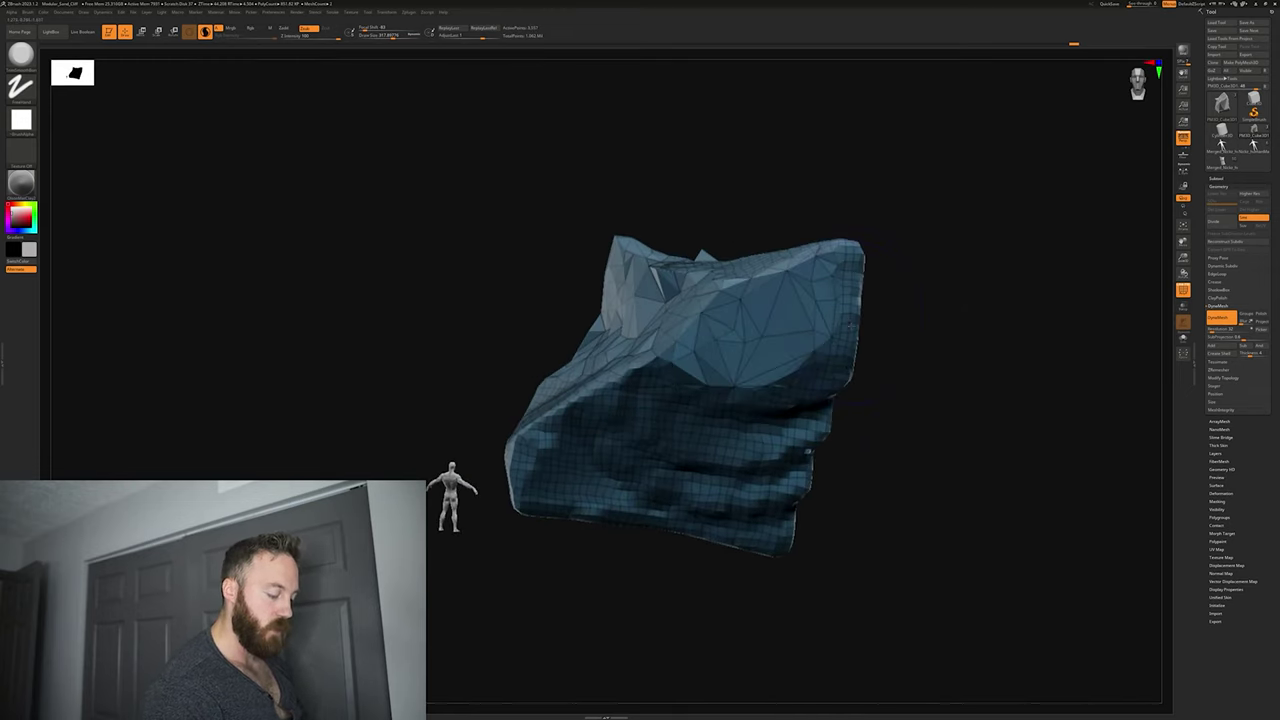
right_click(807, 359)
click(846, 315)
drag(770, 385, 802, 366)
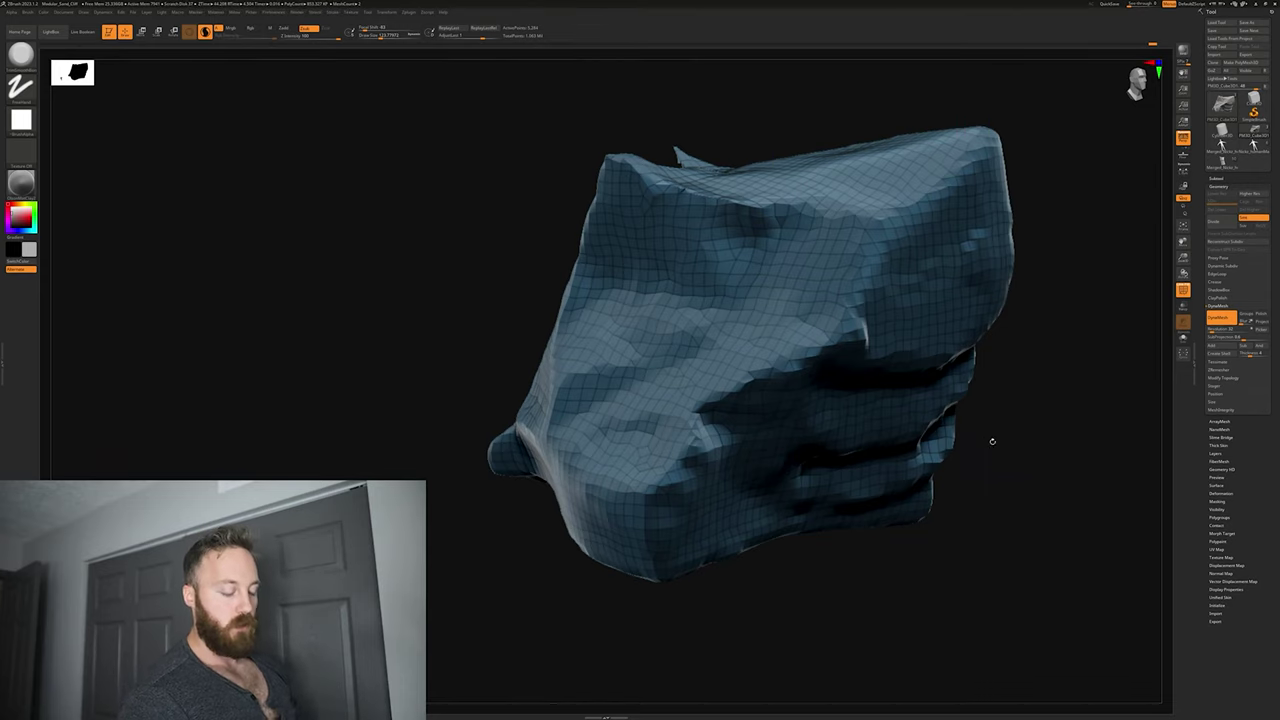
Step: Cut a flat plane into the rock's corner ledge above the horizontal cracks, undoing one unwanted stroke
mouse_move(1036, 421)
mouse_down()
mouse_move(1006, 451)
mouse_move(1014, 434)
mouse_up()
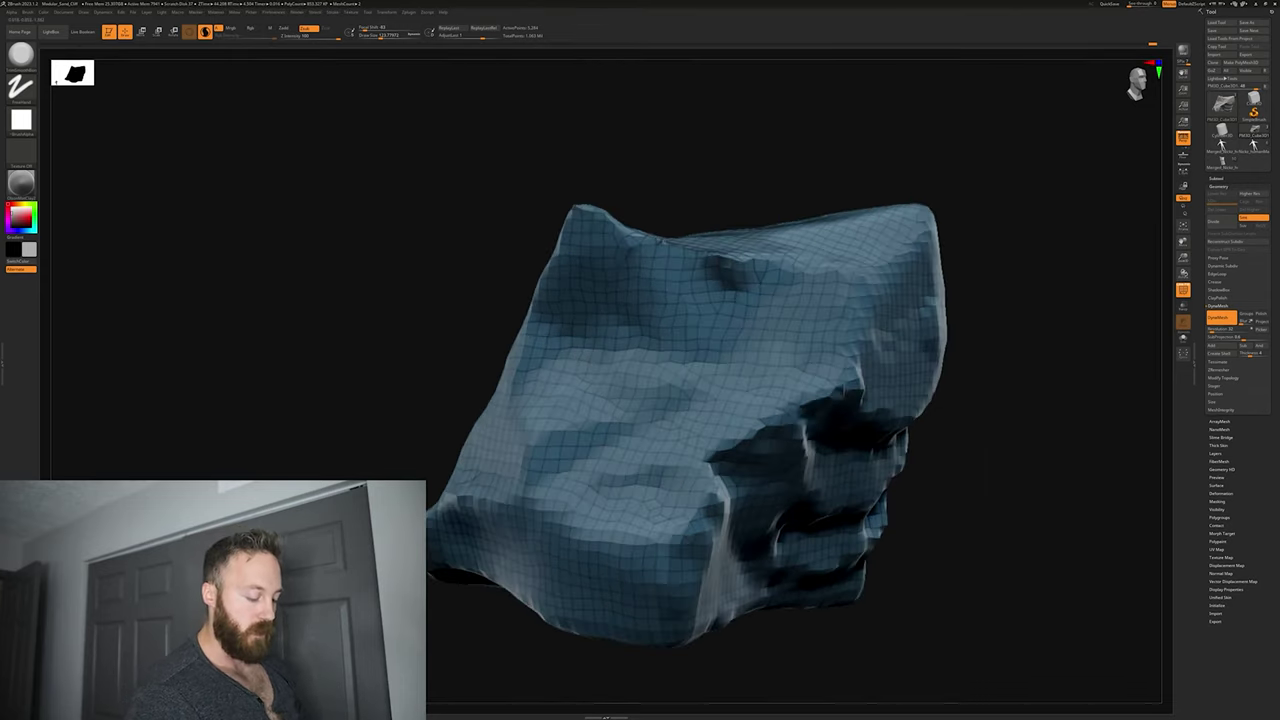
mouse_move(774, 418)
mouse_down()
mouse_move(802, 404)
mouse_move(760, 400)
mouse_up()
mouse_move(992, 481)
mouse_down()
mouse_move(900, 478)
mouse_move(960, 466)
mouse_move(963, 421)
mouse_move(940, 424)
mouse_up()
mouse_move(762, 438)
mouse_down()
mouse_move(732, 430)
mouse_move(722, 452)
mouse_move(764, 438)
mouse_up()
key(ctrl+z)
drag(1018, 447, 973, 454)
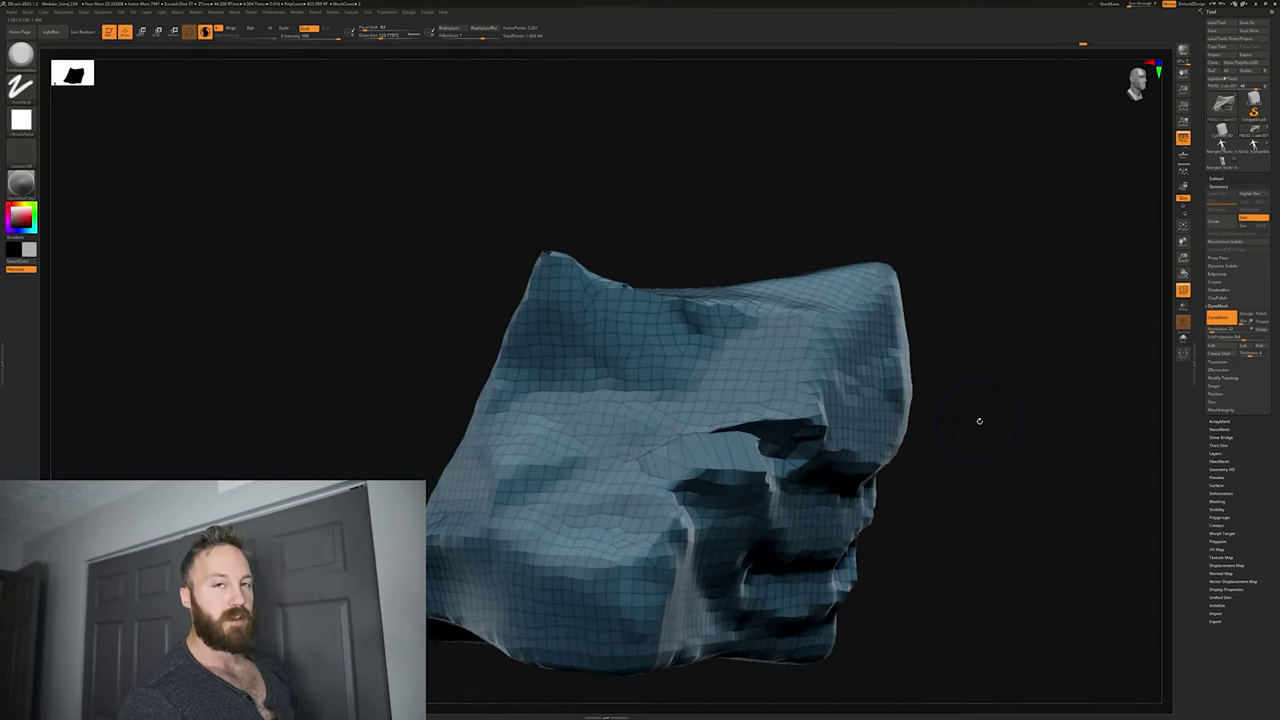
Step: Extend the chipped cuts down the rock's corner below the flat ledge
drag(986, 458, 1004, 440)
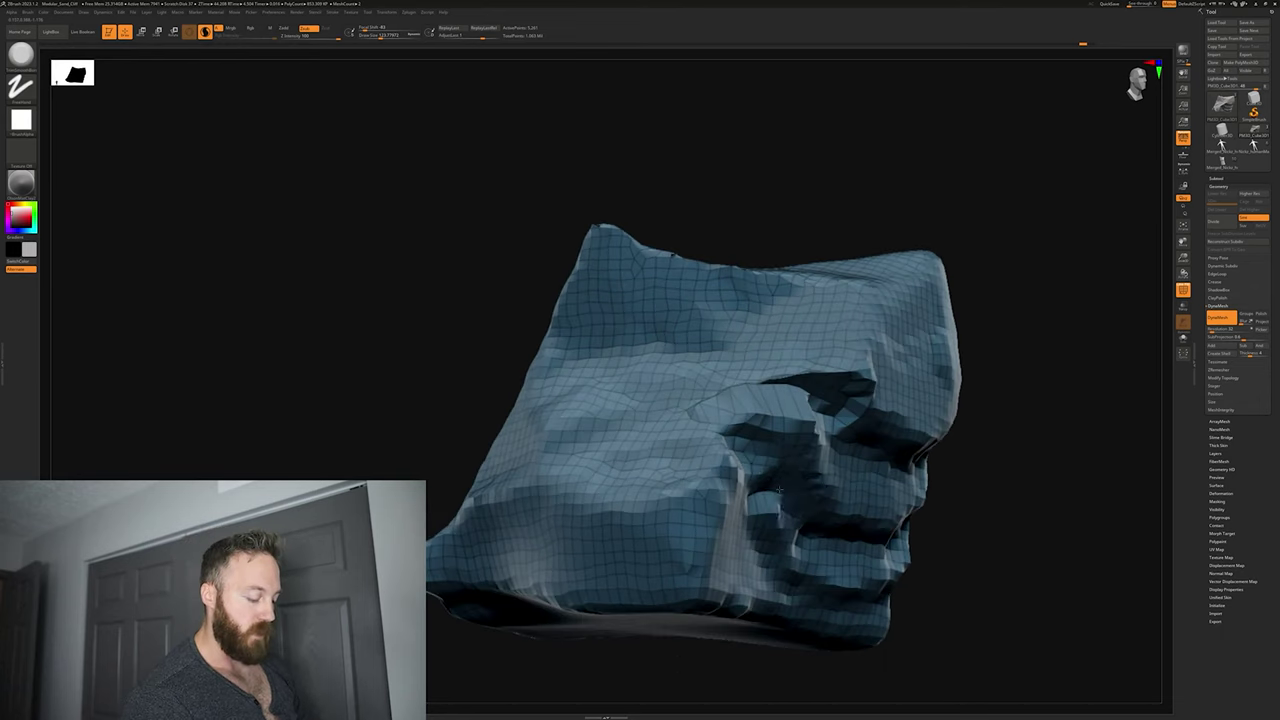
drag(800, 502, 742, 466)
drag(1014, 486, 900, 485)
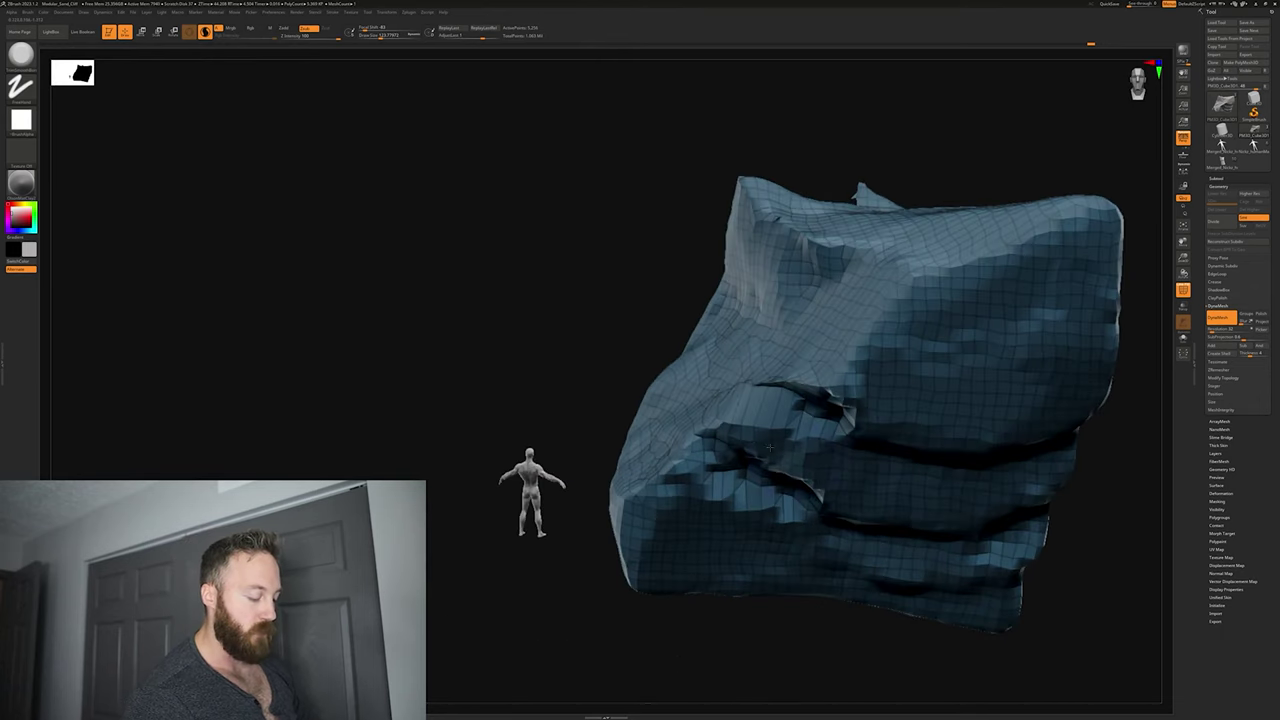
Step: Remesh the rock with DynaMesh and refine the broken ledge where the horizontal cracks meet the corner
mouse_move(1088, 528)
mouse_down()
mouse_move(1086, 485)
mouse_move(1062, 487)
mouse_up()
mouse_move(1000, 476)
ctrl+mouse_down()
mouse_move(1078, 558)
mouse_move(985, 498)
ctrl+mouse_up()
drag(698, 464, 690, 438)
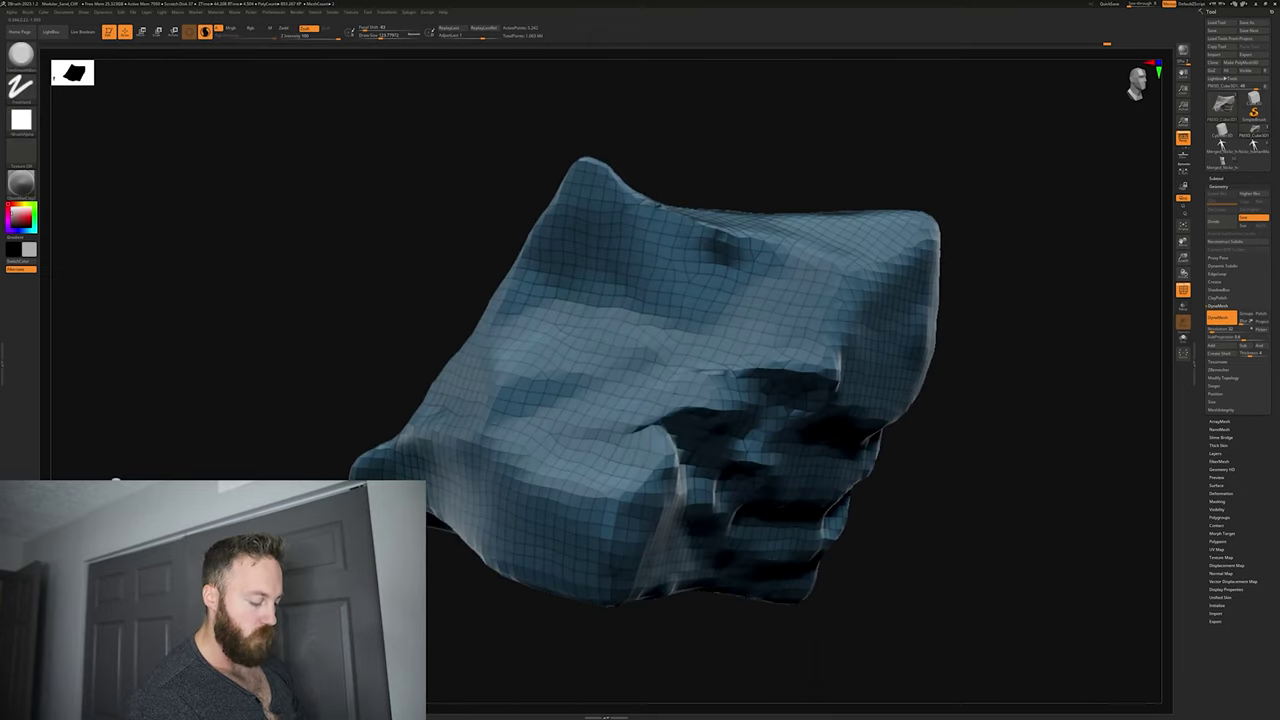
drag(949, 523, 1011, 497)
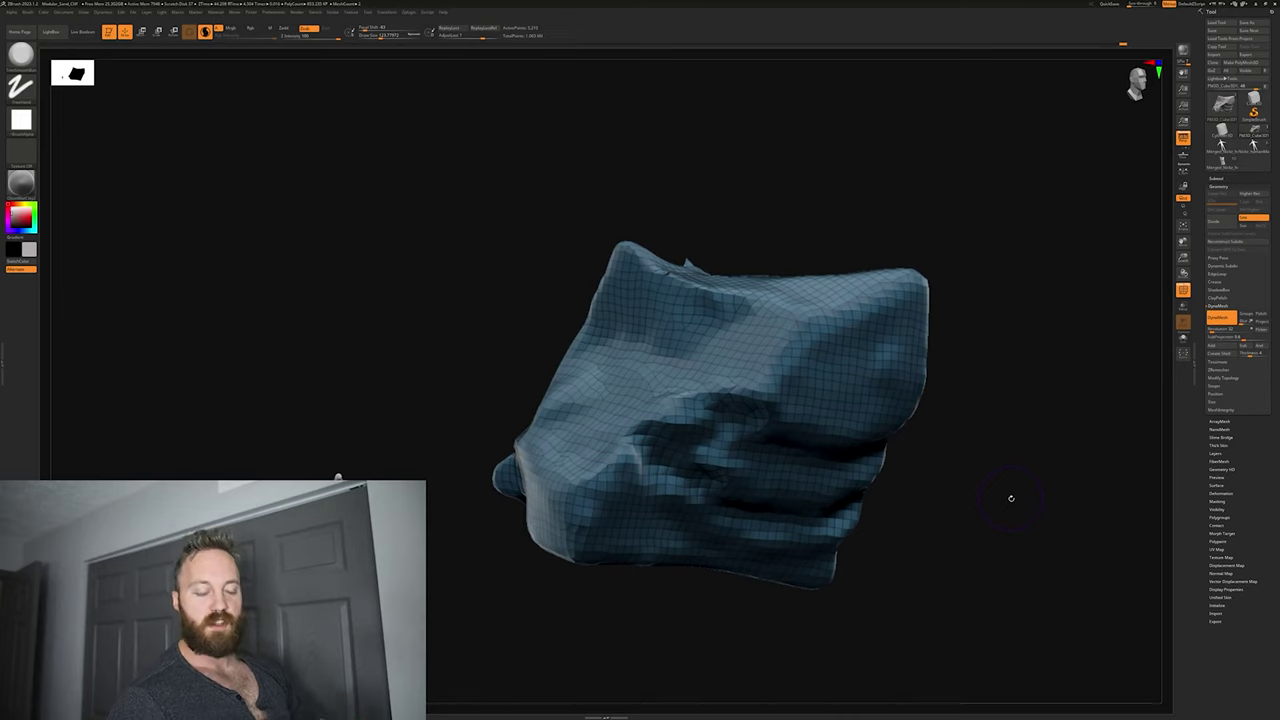
drag(949, 469, 934, 468)
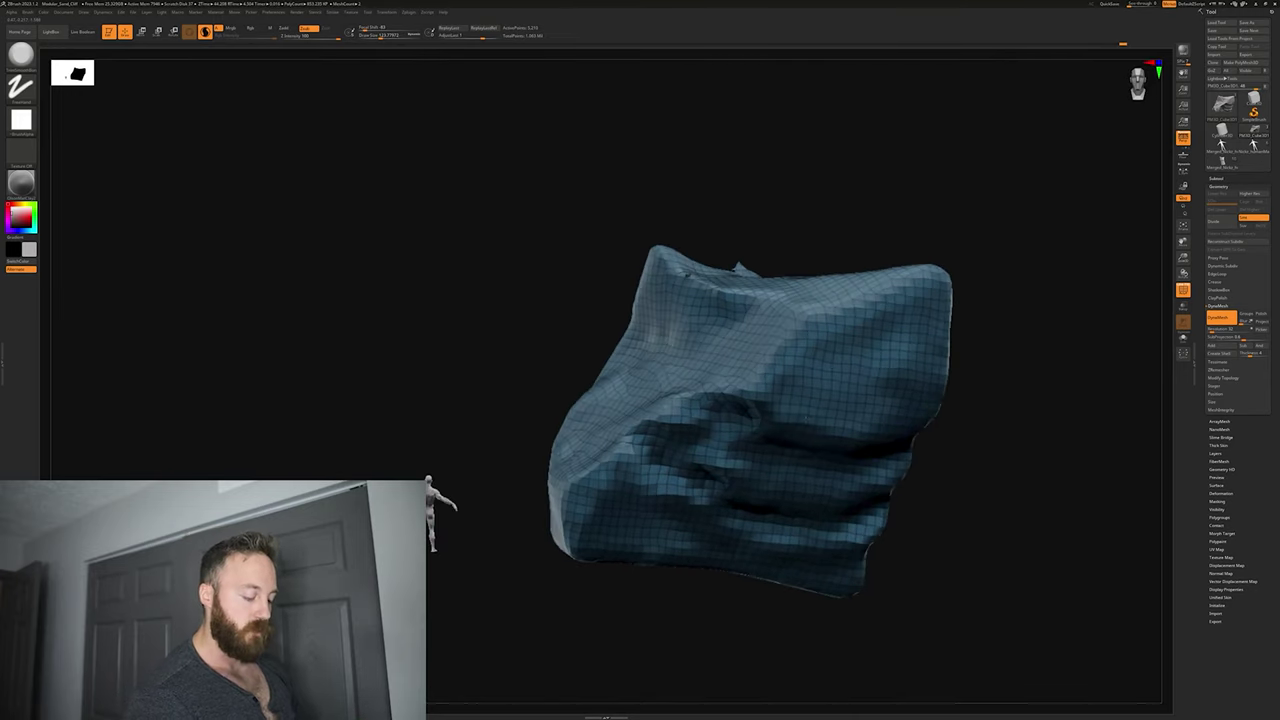
Step: Chip faceted planes into the rock's narrow end and carve an undercut along the base of its sloping ledge
mouse_move(816, 402)
mouse_down()
mouse_move(782, 386)
mouse_move(754, 392)
mouse_up()
drag(812, 356, 791, 388)
mouse_move(945, 490)
mouse_down()
mouse_move(972, 511)
mouse_move(966, 556)
mouse_move(971, 529)
mouse_up()
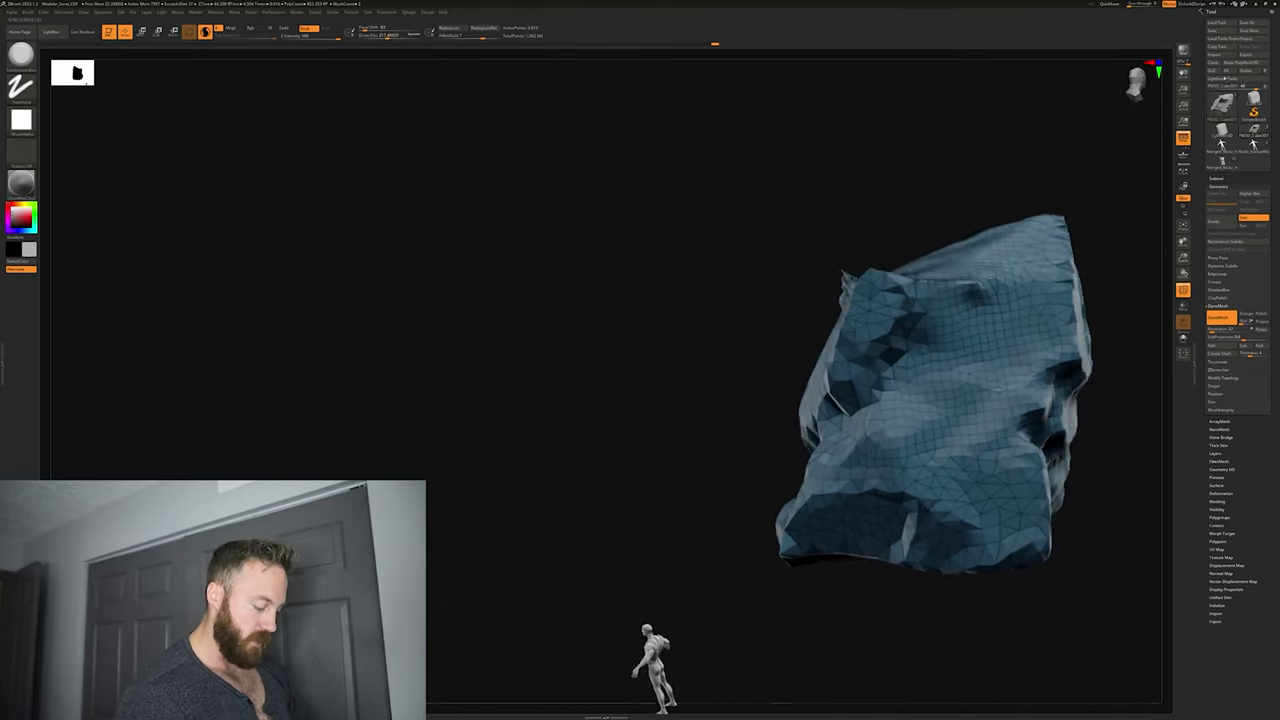
mouse_move(976, 540)
mouse_down()
mouse_move(960, 569)
mouse_move(923, 474)
mouse_move(900, 464)
mouse_move(888, 523)
mouse_up()
drag(818, 456, 846, 434)
mouse_move(945, 445)
mouse_down()
mouse_move(874, 453)
mouse_move(856, 436)
mouse_up()
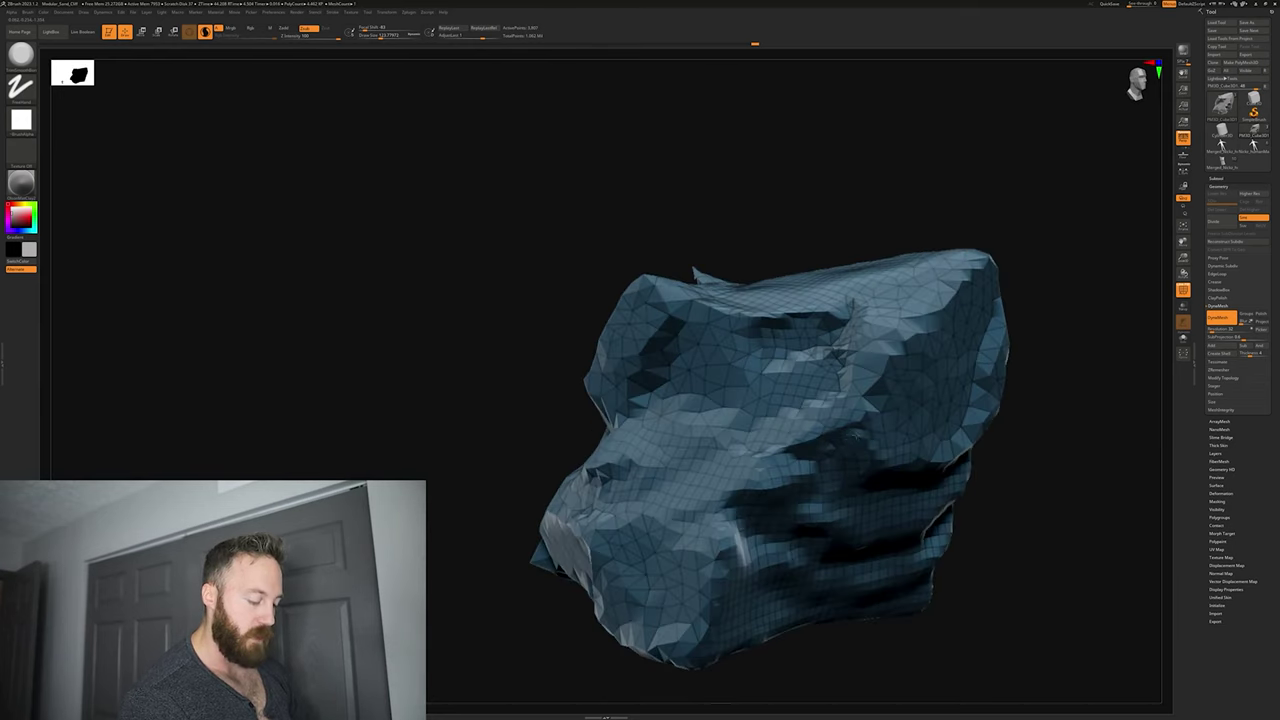
Step: Break up the cracked corner further and carve a small notch near the upper edge of the end face
drag(1012, 495, 1018, 498)
drag(842, 448, 782, 447)
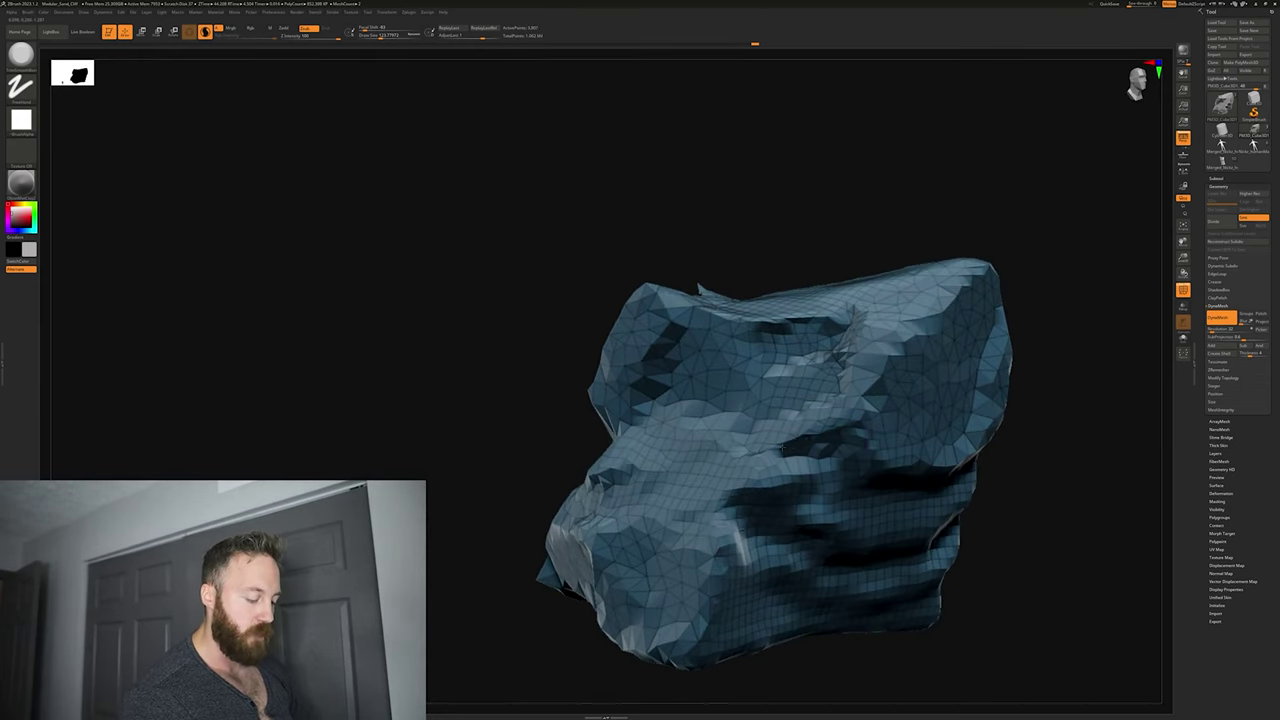
mouse_move(977, 481)
mouse_down()
mouse_move(995, 484)
mouse_move(965, 488)
mouse_move(956, 471)
mouse_move(934, 498)
mouse_move(977, 504)
mouse_up()
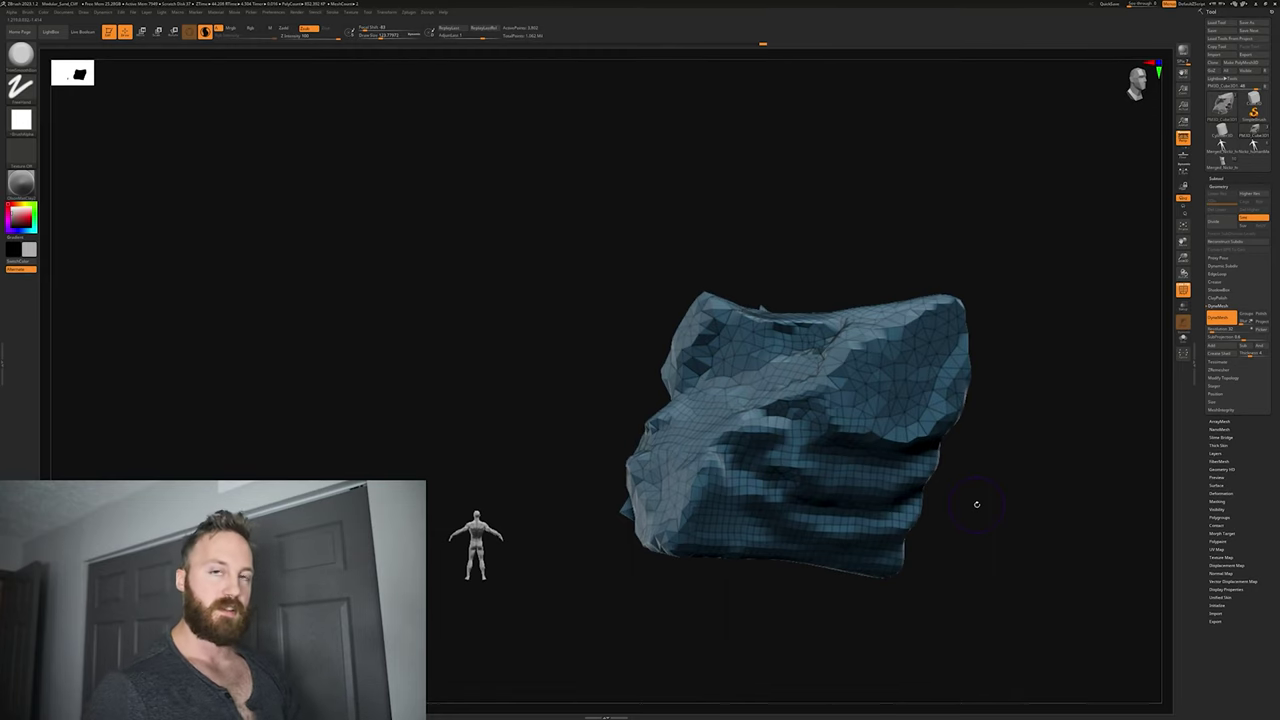
drag(974, 503, 925, 492)
drag(648, 470, 573, 458)
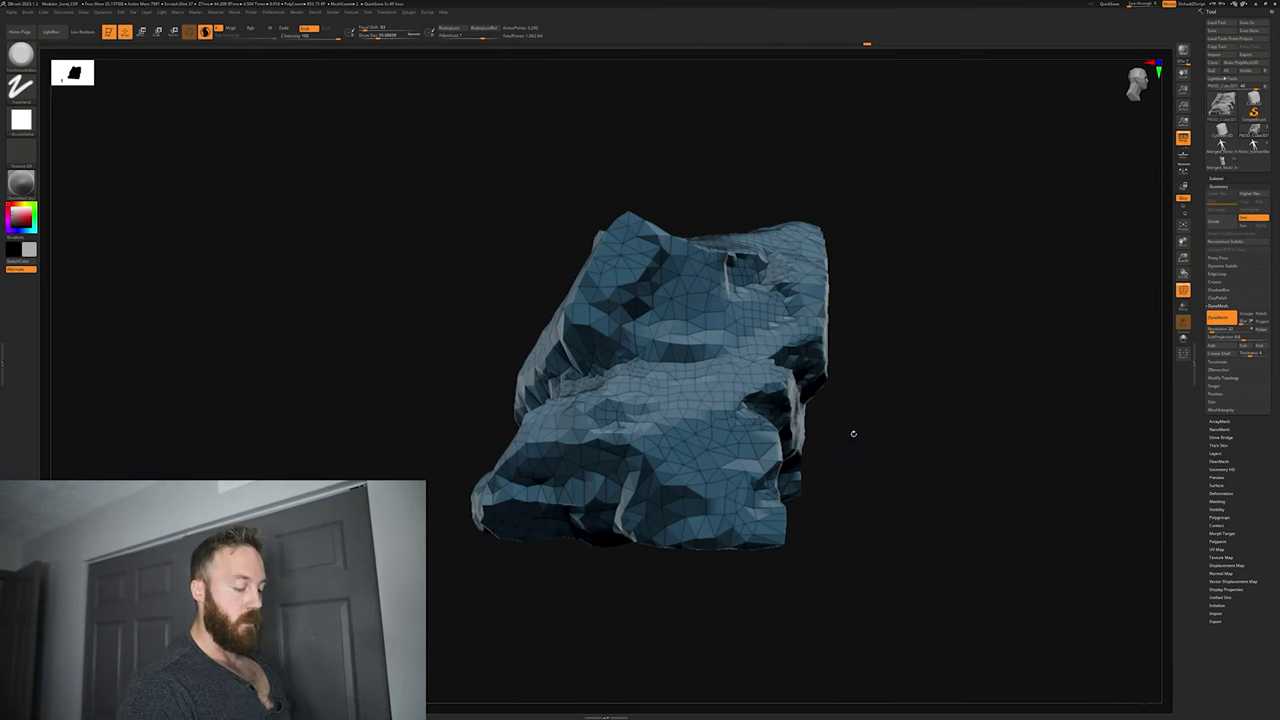
Step: Turn off the polyframe wireframe and examine the rock's blocked-out silhouette and faces from all sides
alt+drag(853, 434, 934, 320)
mouse_move(955, 425)
mouse_down()
mouse_move(931, 420)
mouse_move(947, 417)
mouse_up()
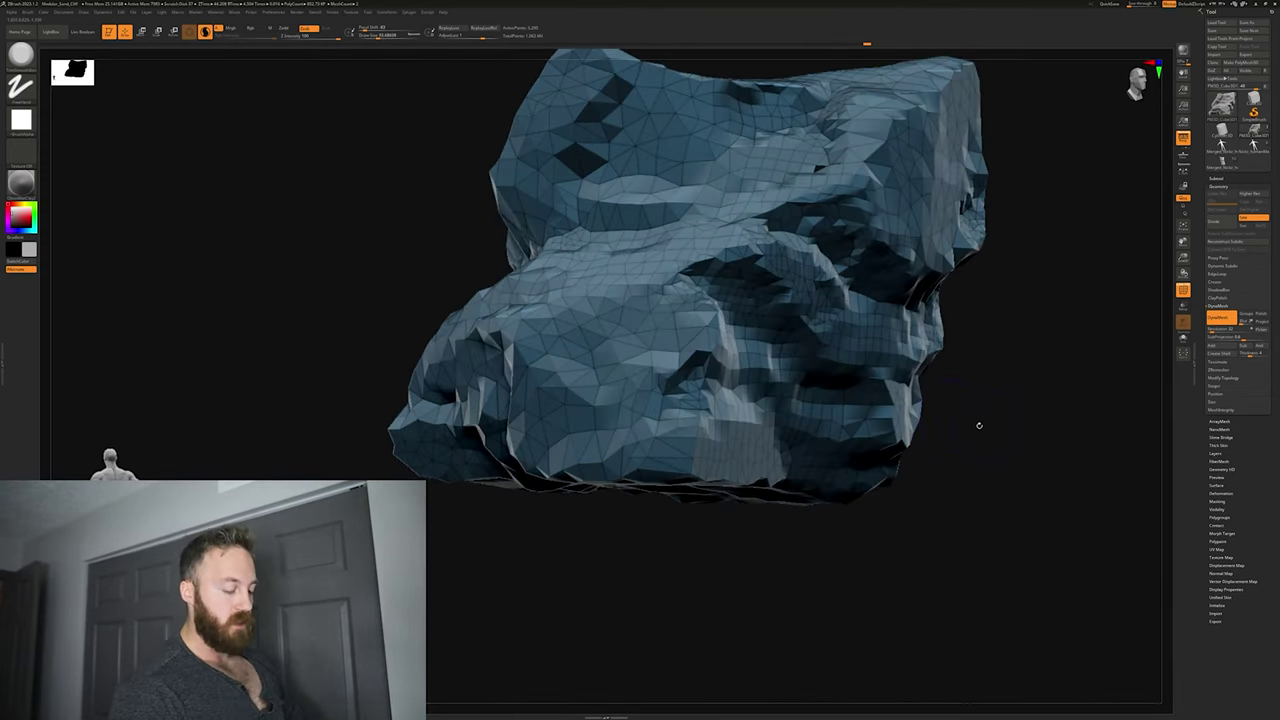
drag(979, 425, 850, 378)
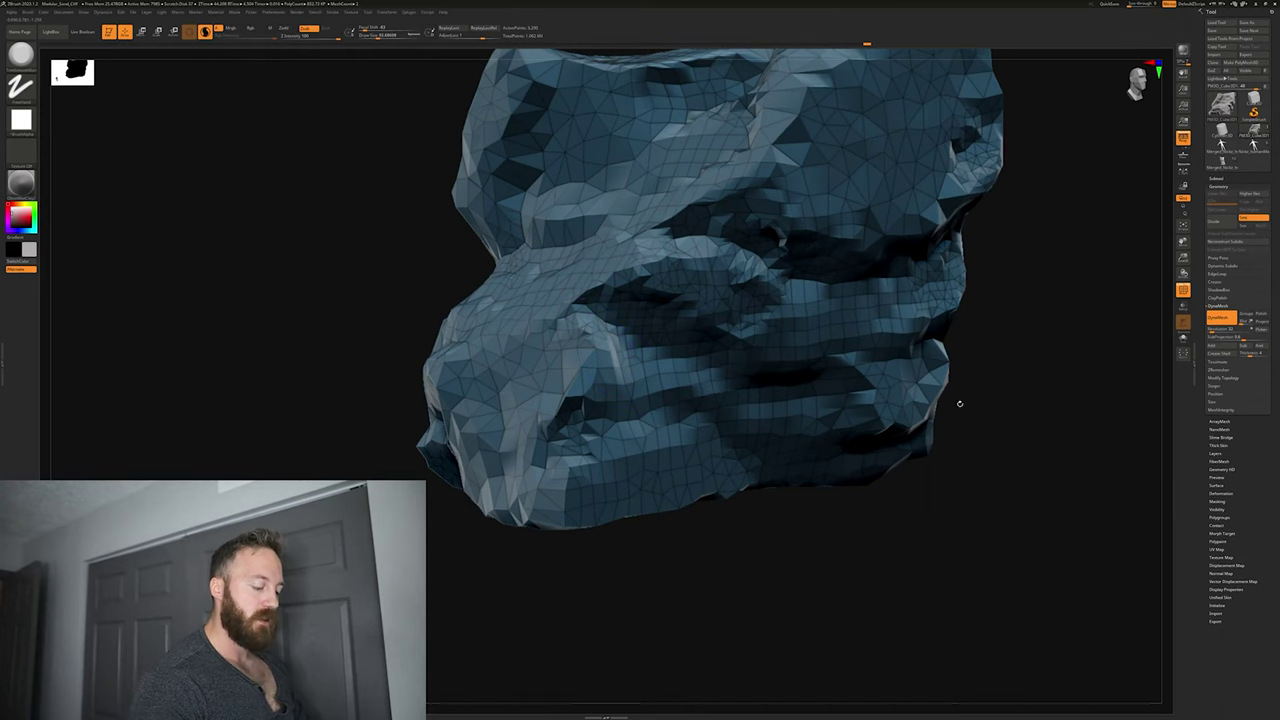
drag(957, 400, 989, 447)
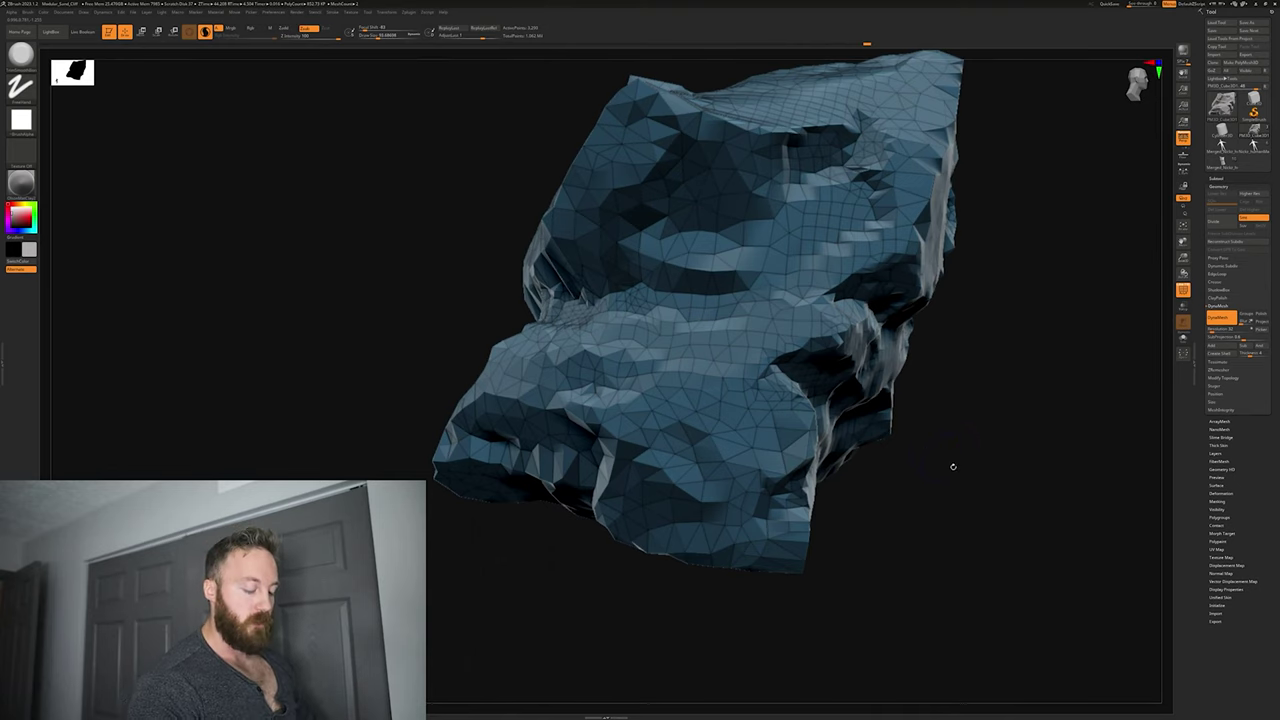
drag(924, 474, 874, 366)
key(shift+f)
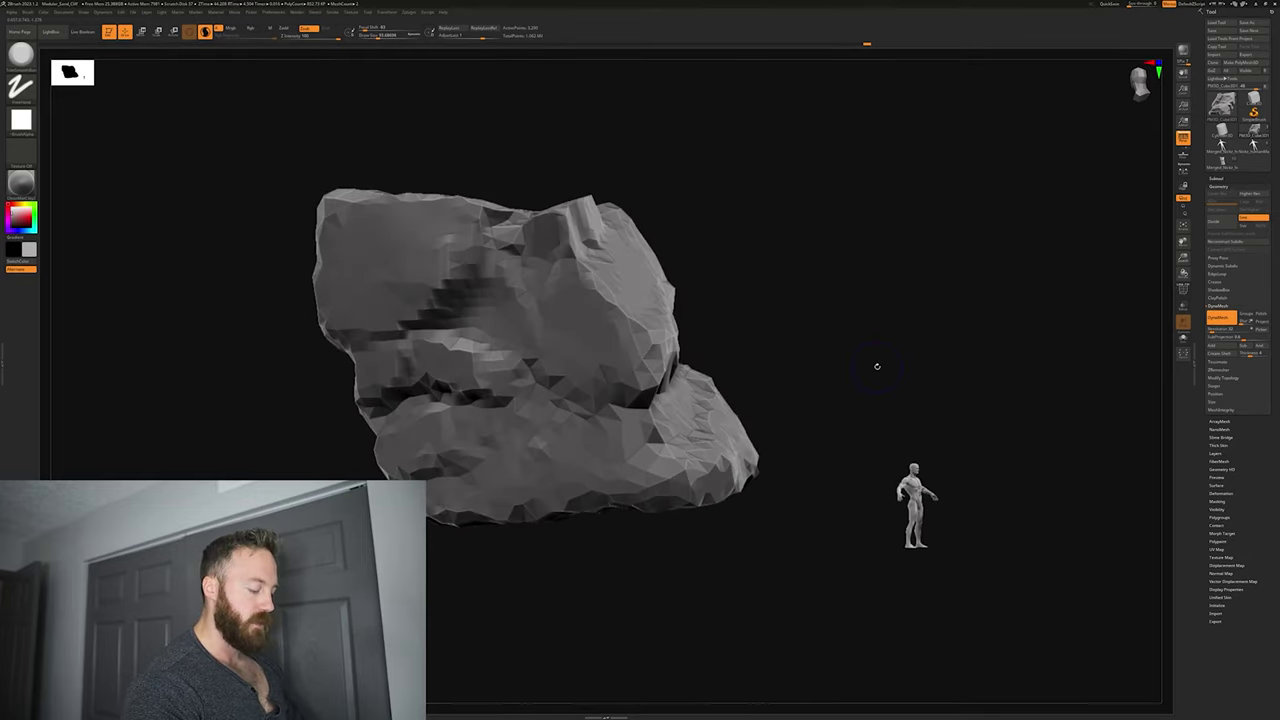
drag(796, 410, 838, 402)
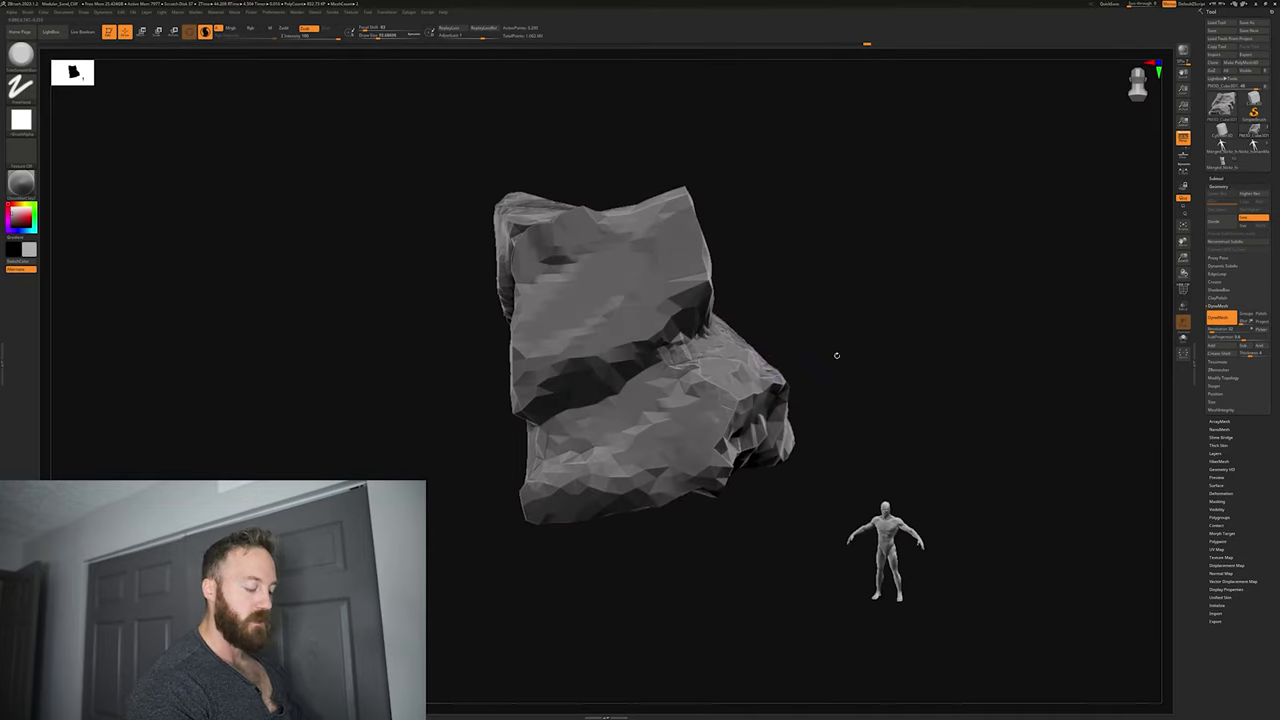
drag(836, 355, 1003, 408)
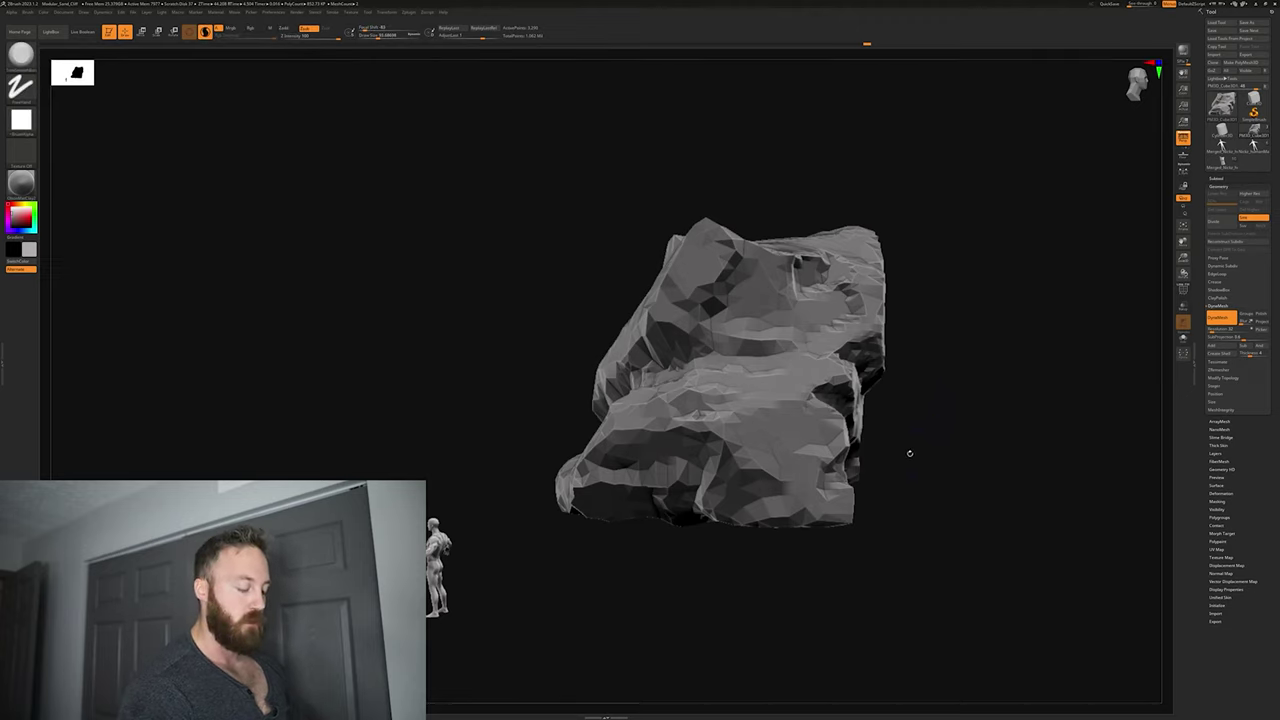
drag(909, 453, 931, 420)
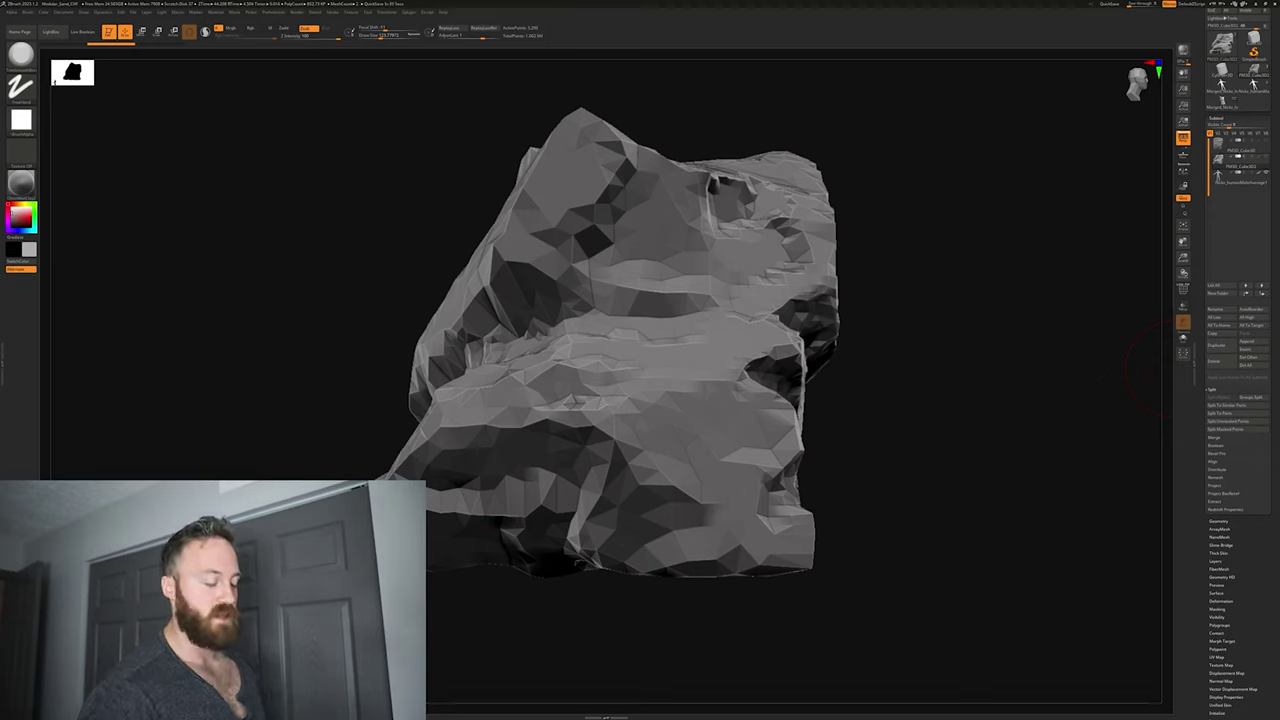
Step: Duplicate the rock subtool and remesh it with DynaMesh at a higher resolution for secondary detail
click(1220, 347)
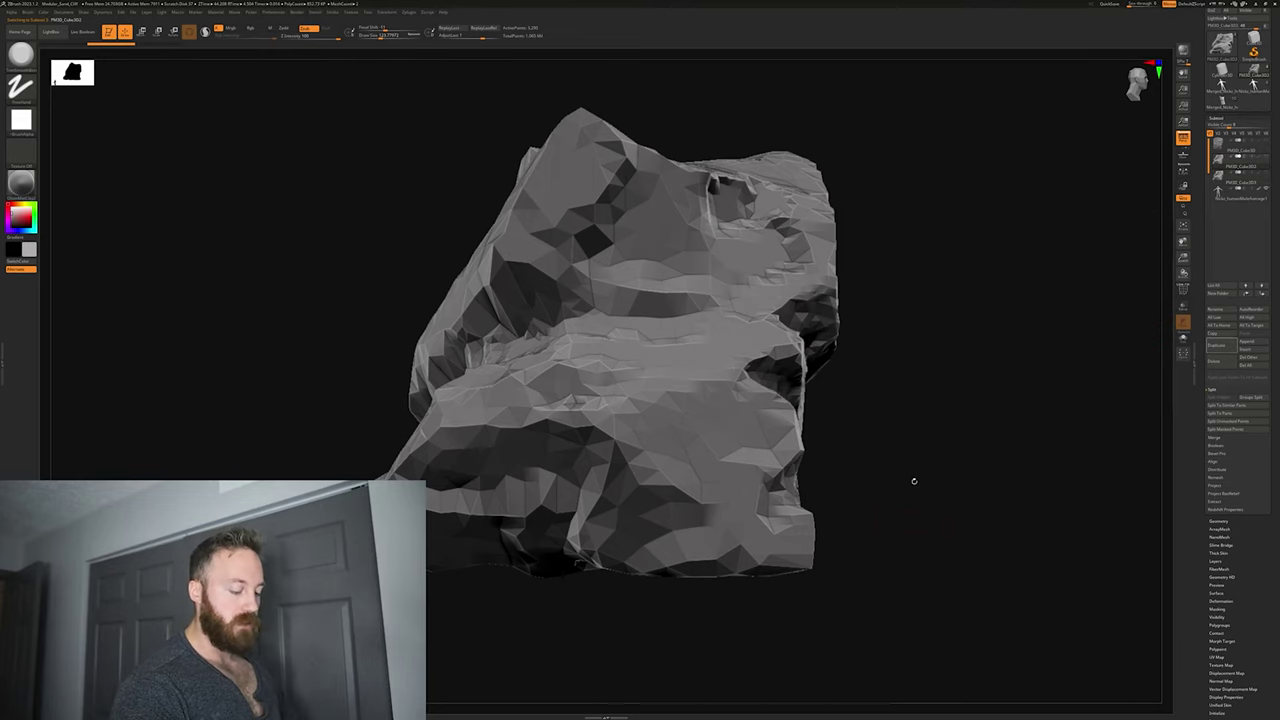
alt+drag(913, 481, 943, 460)
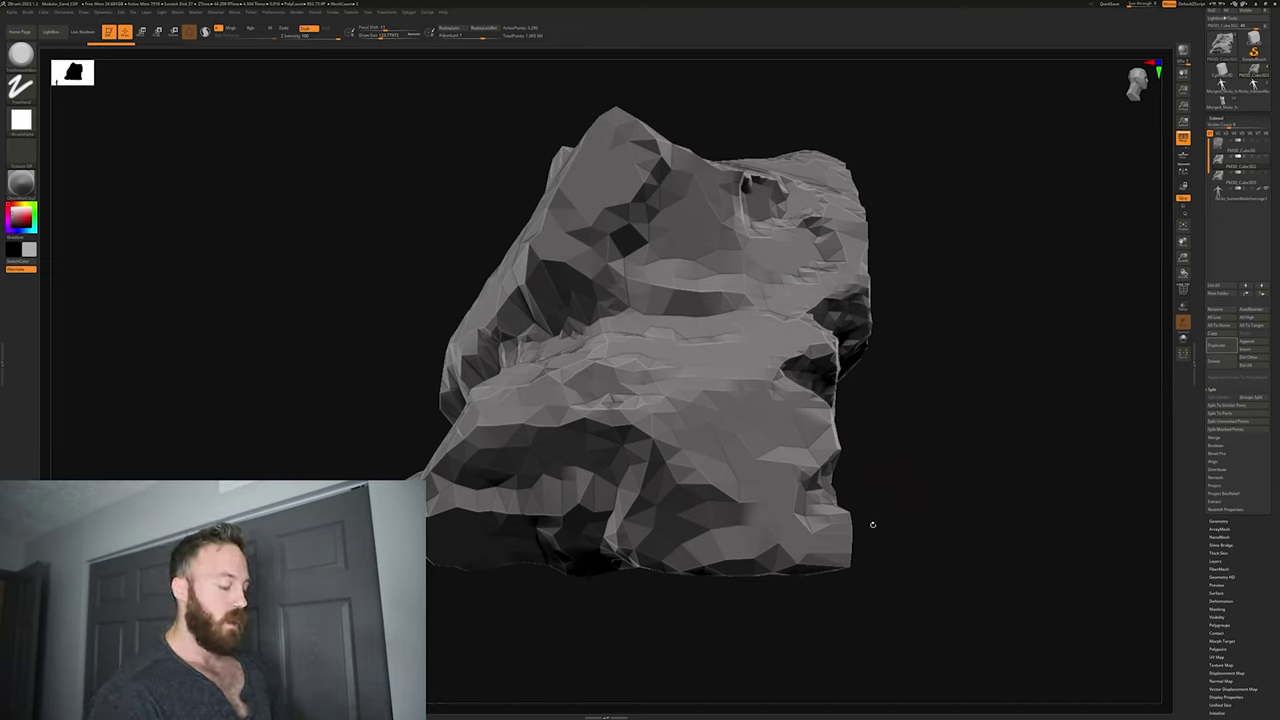
mouse_move(872, 524)
mouse_down()
mouse_move(916, 473)
mouse_move(904, 503)
mouse_move(877, 465)
mouse_up()
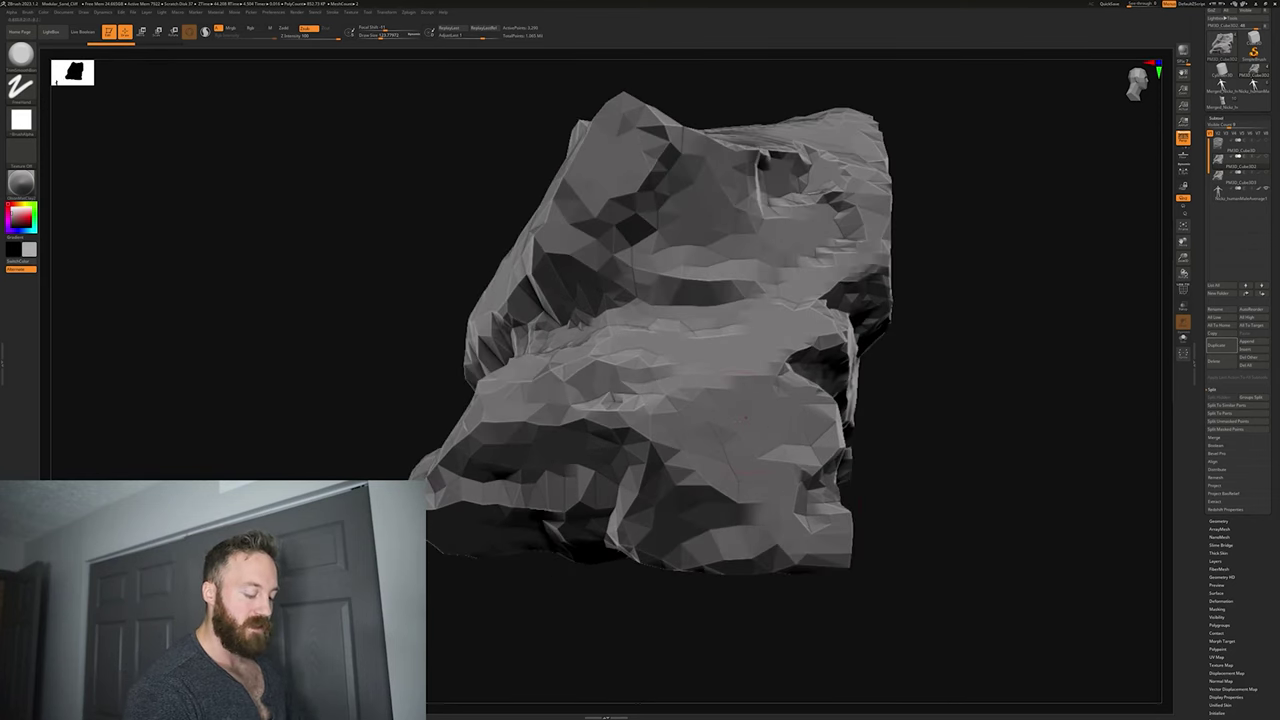
drag(686, 479, 652, 446)
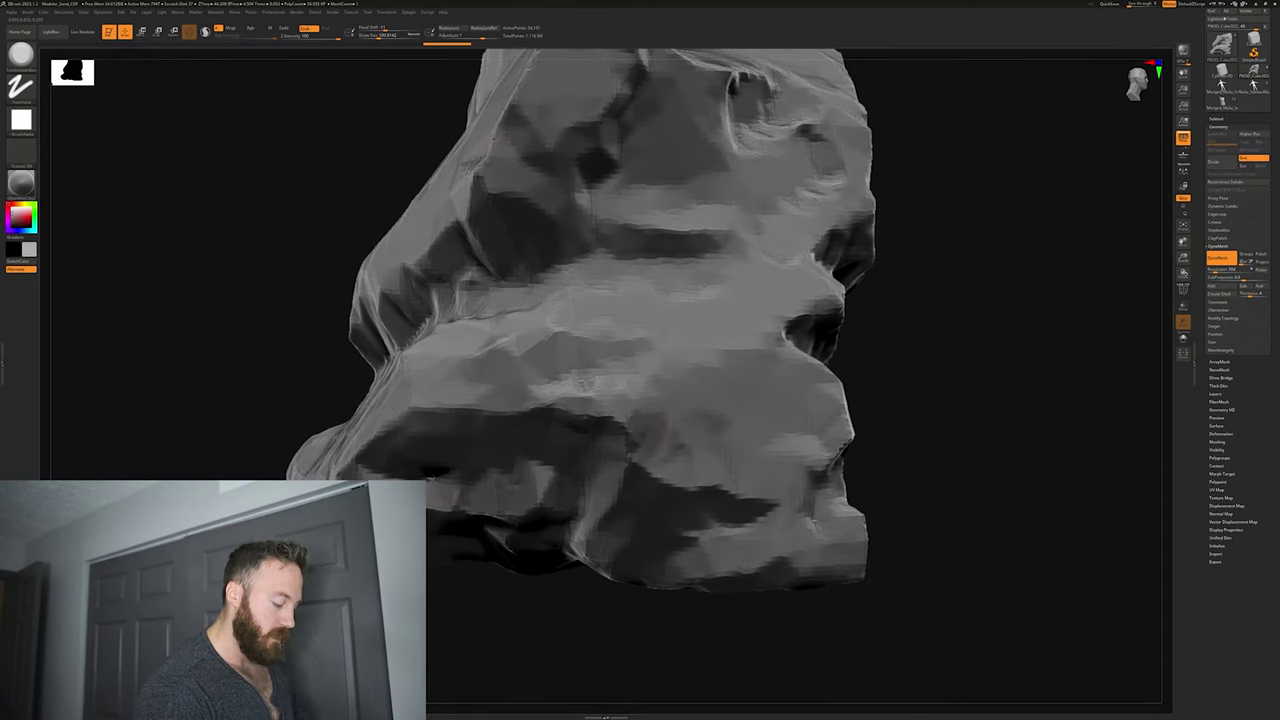
Step: Chip broken facets into the rock's lower vertical corner with a smaller brush
drag(864, 437, 829, 521)
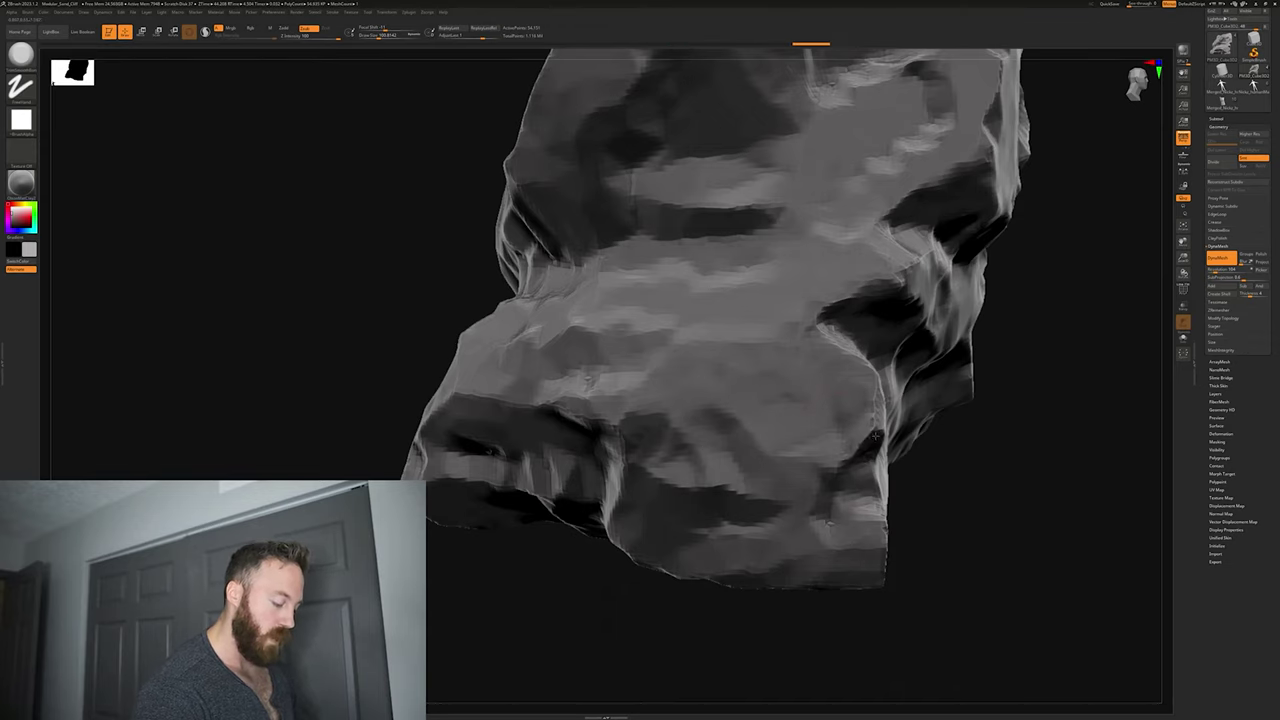
mouse_move(882, 460)
mouse_down()
mouse_move(1010, 457)
mouse_move(845, 395)
mouse_move(931, 363)
mouse_move(950, 440)
mouse_move(826, 476)
mouse_up()
key(space)
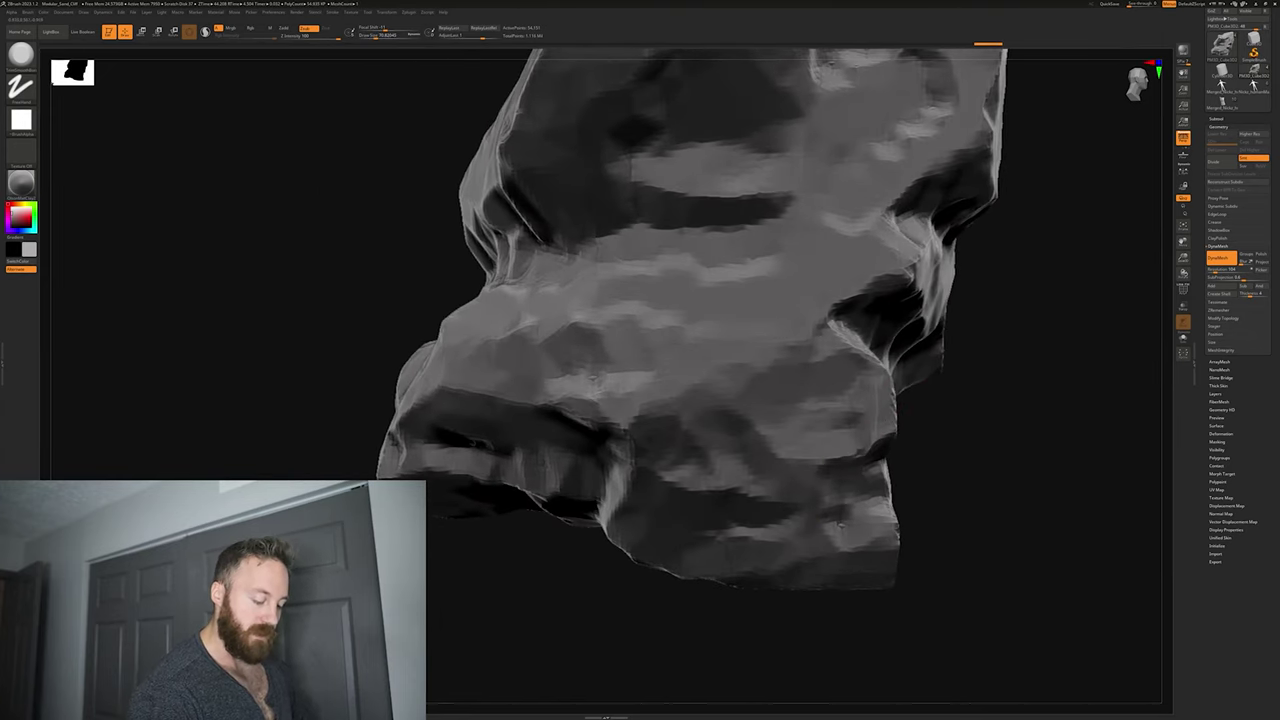
drag(842, 523, 893, 411)
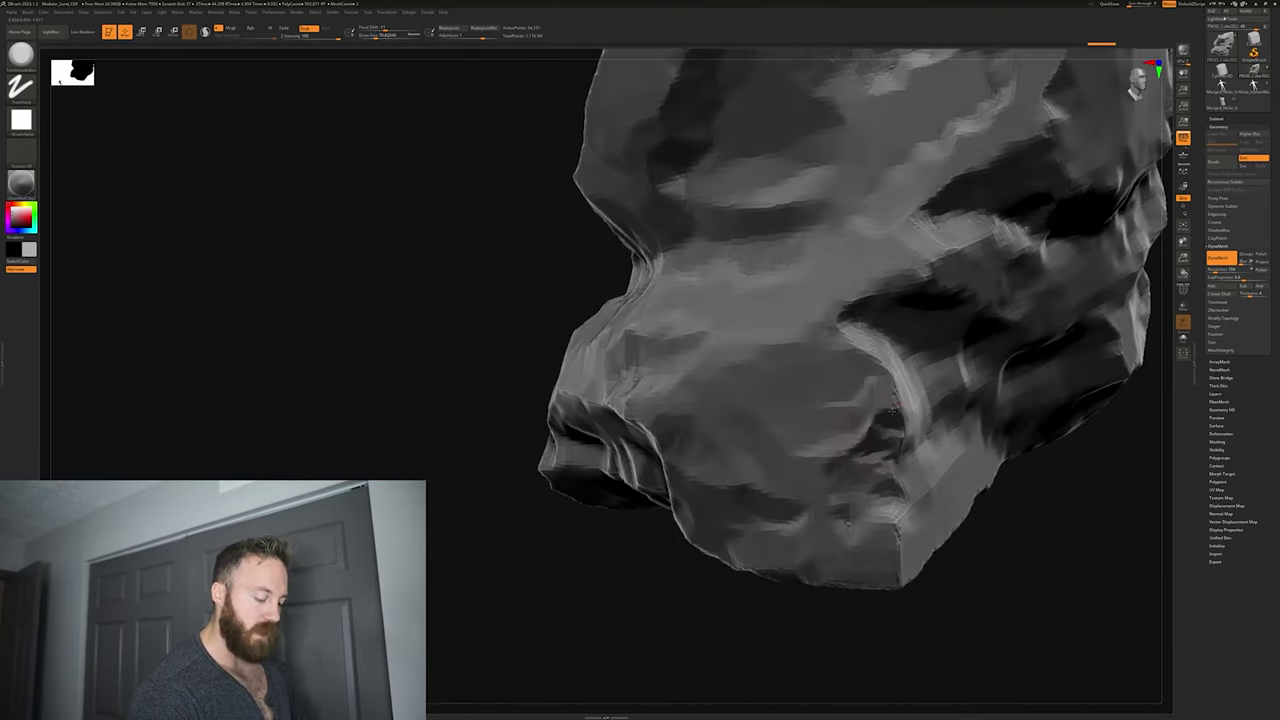
mouse_move(1023, 499)
mouse_down()
mouse_move(905, 425)
mouse_move(909, 400)
mouse_move(786, 449)
mouse_up()
drag(987, 456, 917, 420)
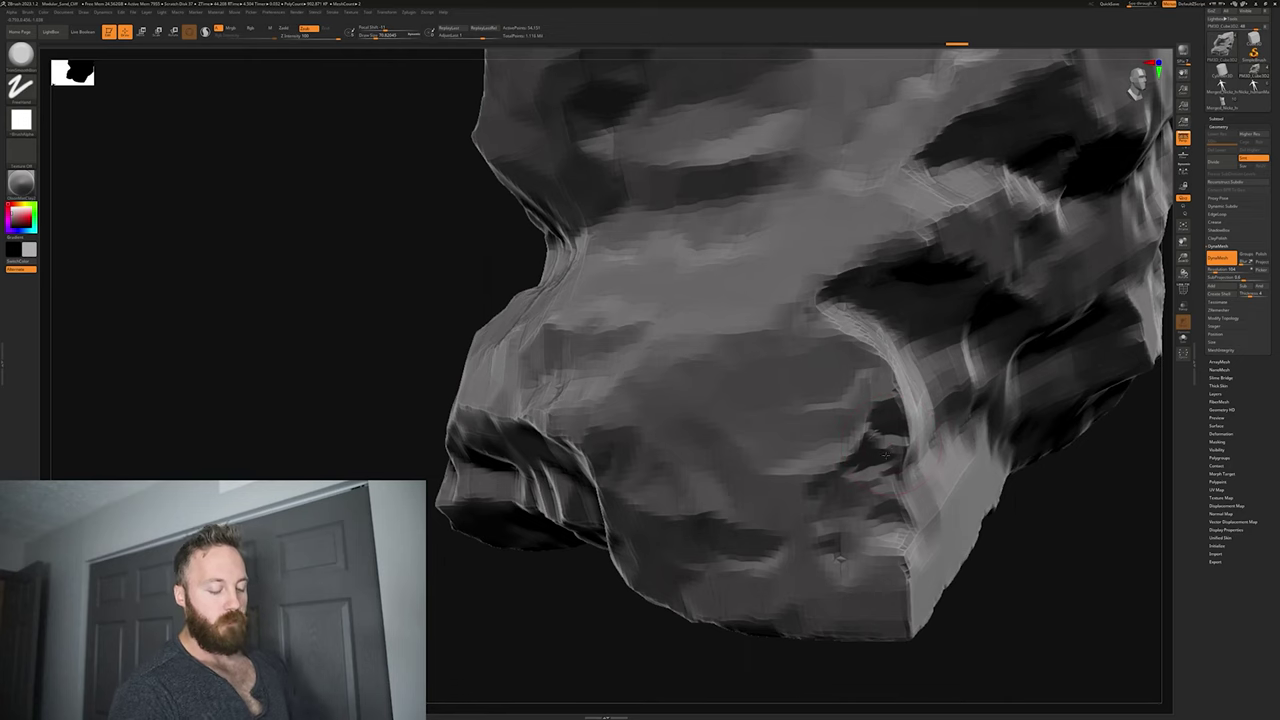
drag(1040, 491, 1003, 492)
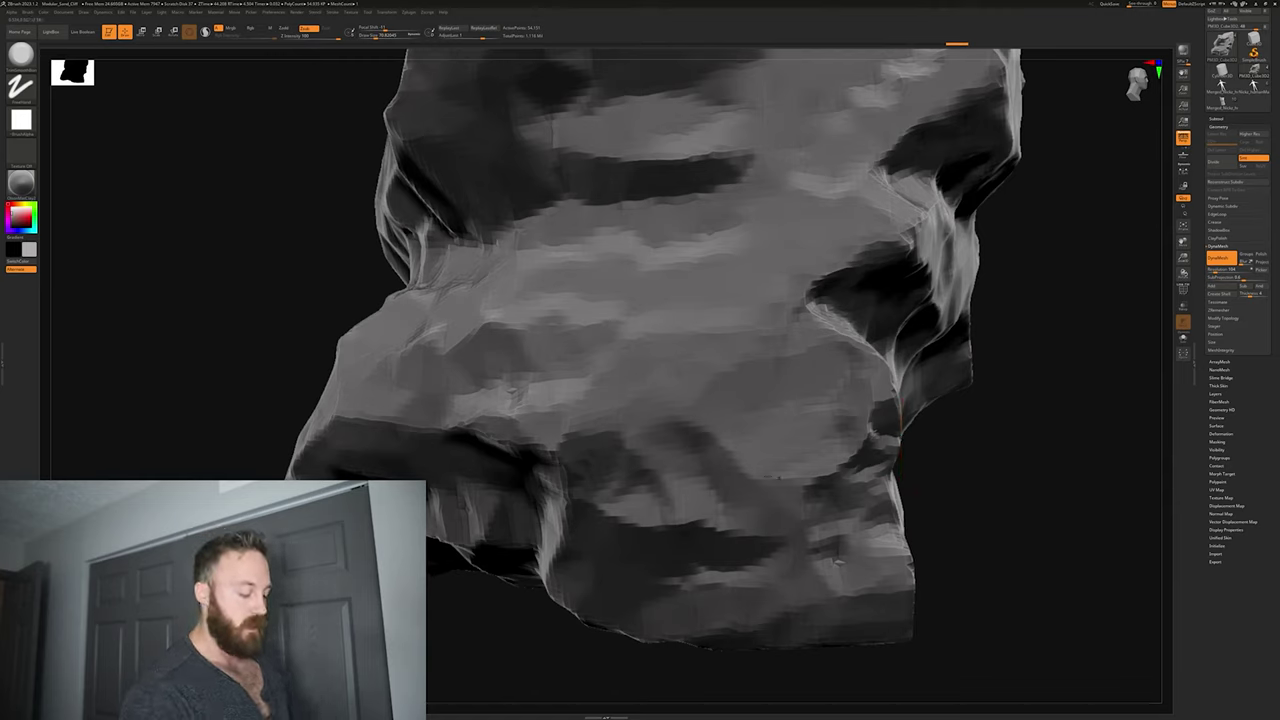
Step: Carve shallow chips across the lower end face and its edge beside the dark undercut
right_click(690, 470)
drag(728, 427, 664, 417)
right_drag(800, 450, 915, 498)
right_click(924, 504)
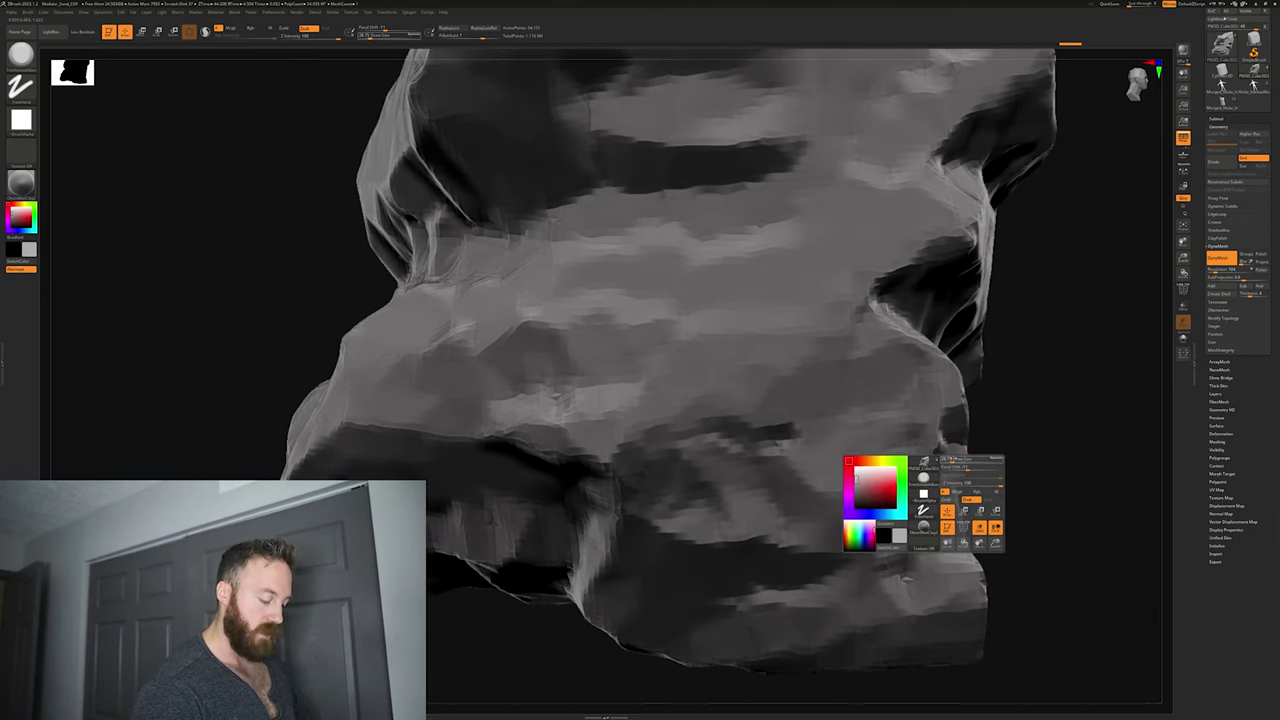
mouse_move(1003, 525)
alt+mouse_down()
mouse_move(1000, 446)
mouse_move(1100, 440)
mouse_move(1014, 432)
alt+mouse_up()
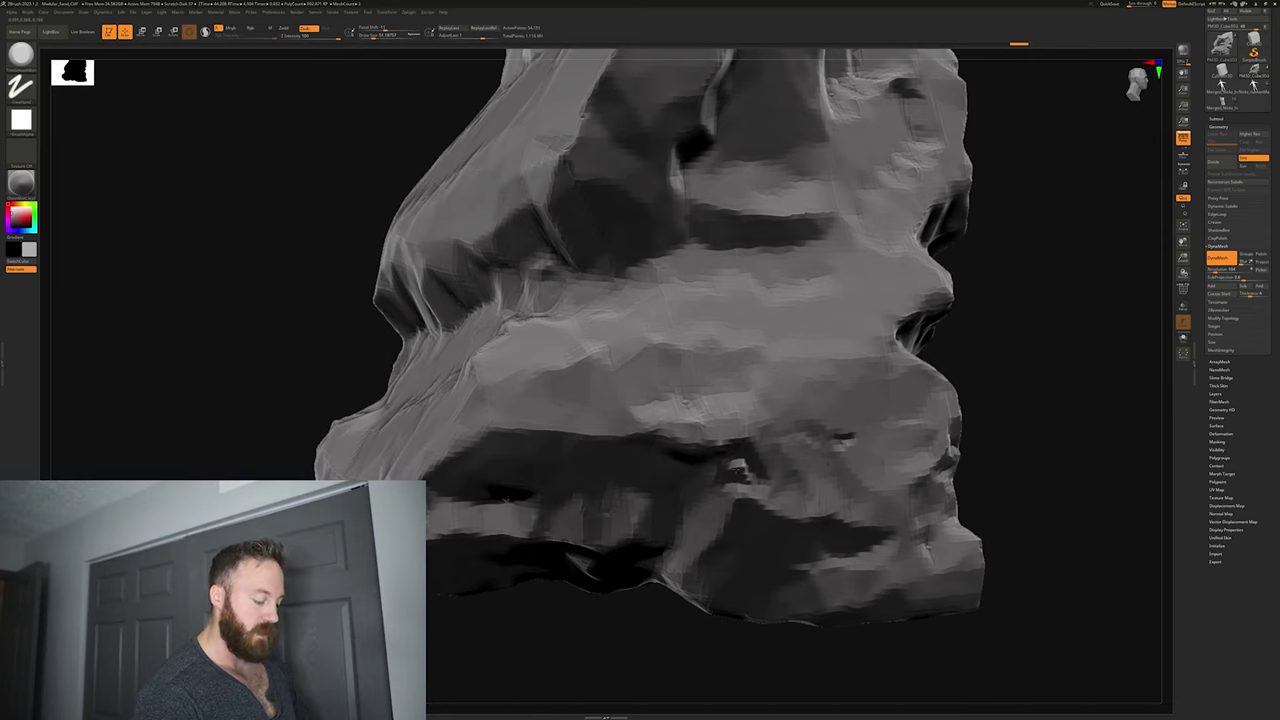
Step: Carve and smooth a rough broken cavity where the undercut meets the lower end face
mouse_move(1092, 468)
mouse_down()
mouse_move(1040, 471)
mouse_move(1082, 474)
mouse_up()
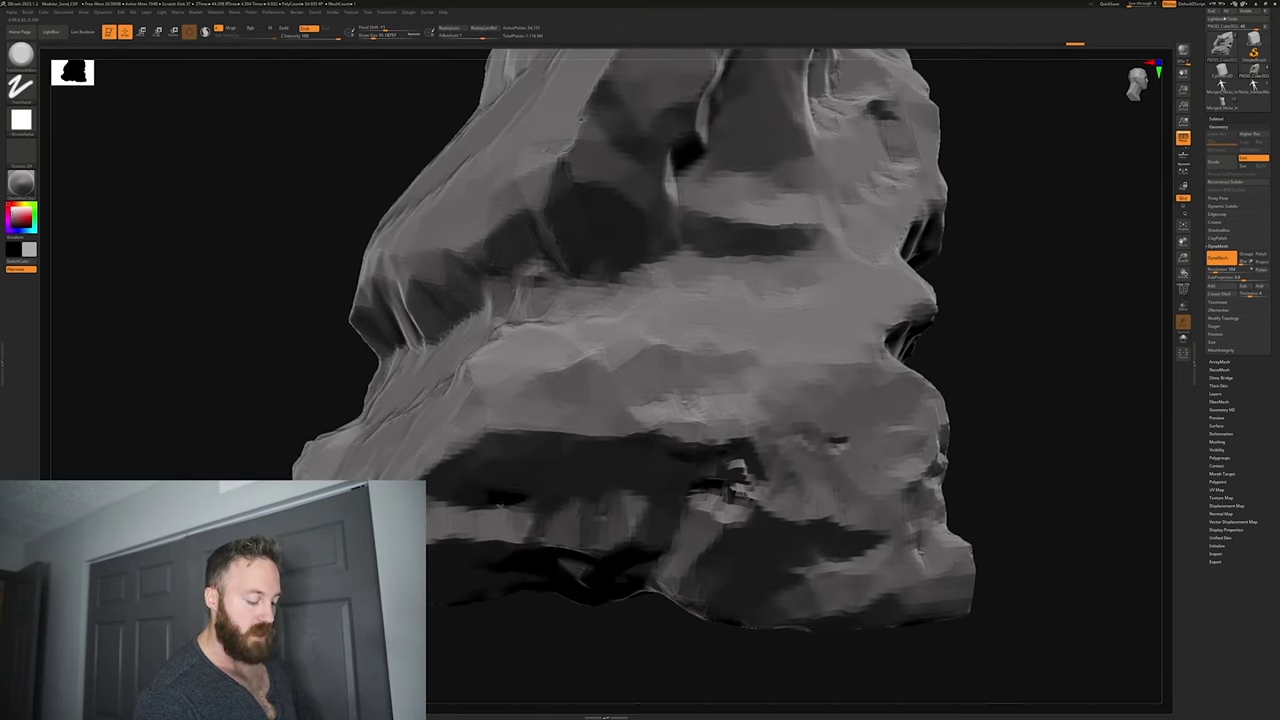
drag(1078, 478, 975, 480)
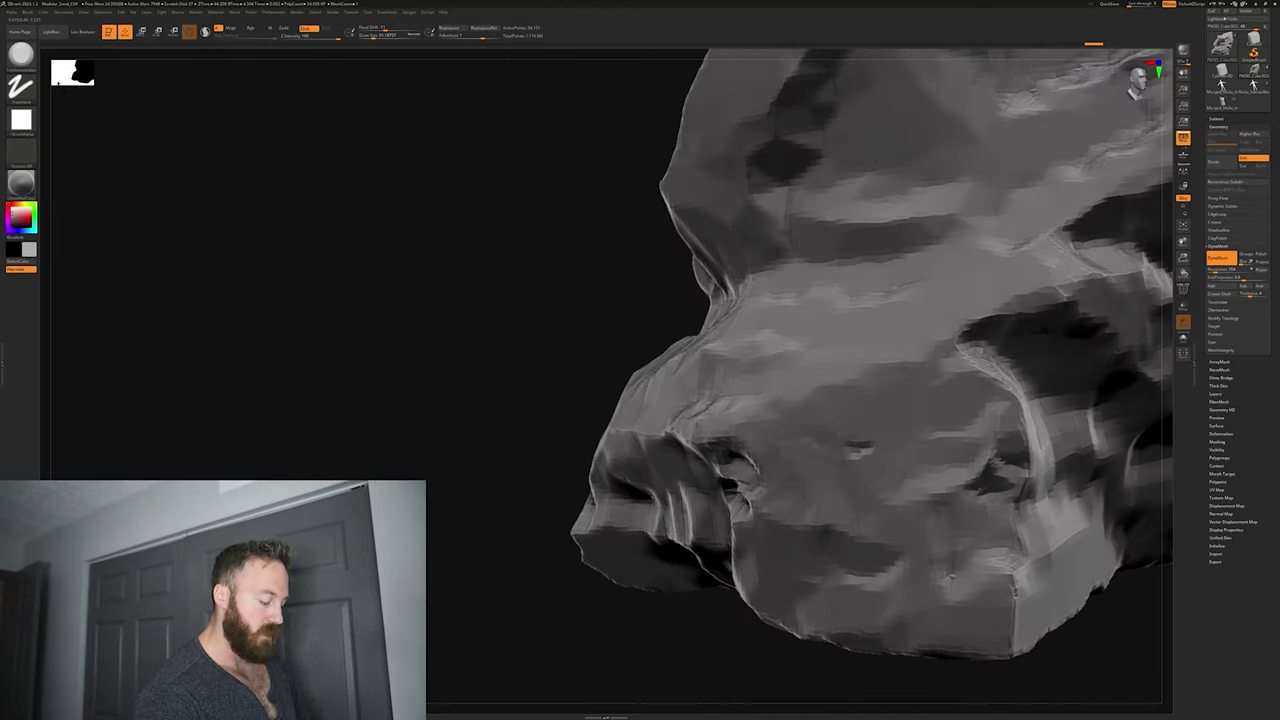
shift+drag(737, 487, 736, 470)
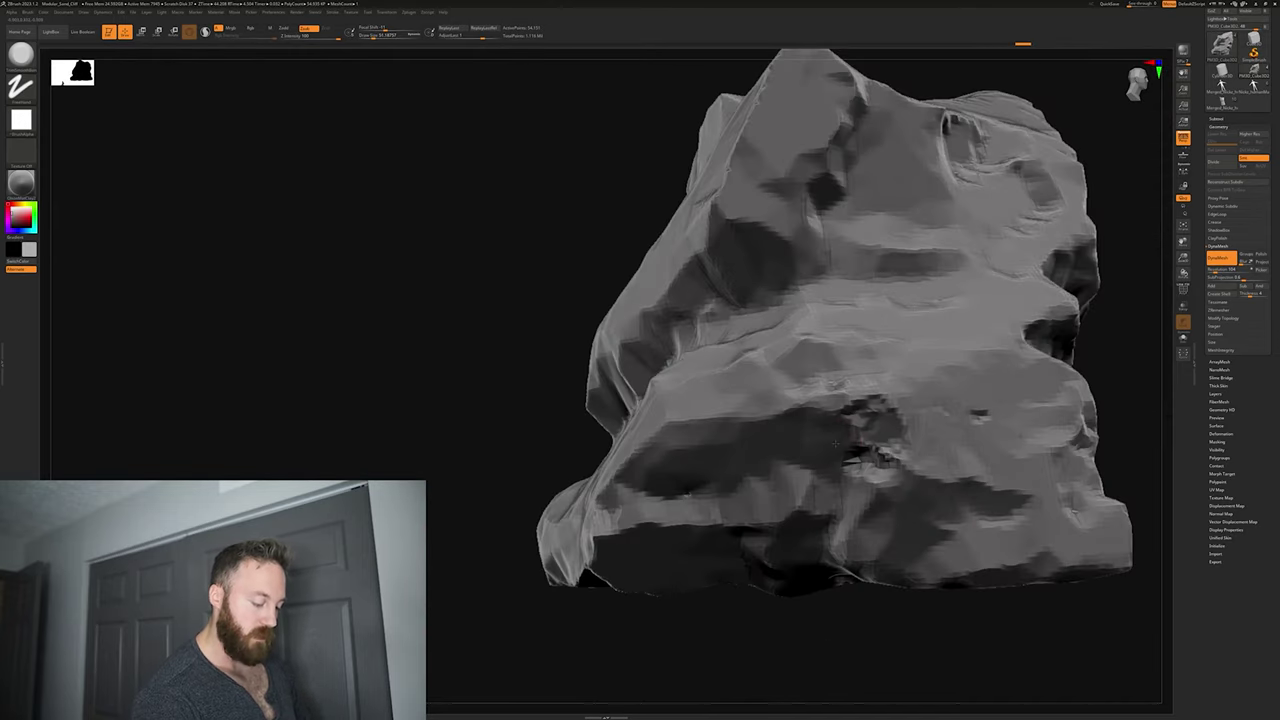
mouse_move(814, 624)
mouse_down()
mouse_move(806, 635)
mouse_move(742, 616)
mouse_up()
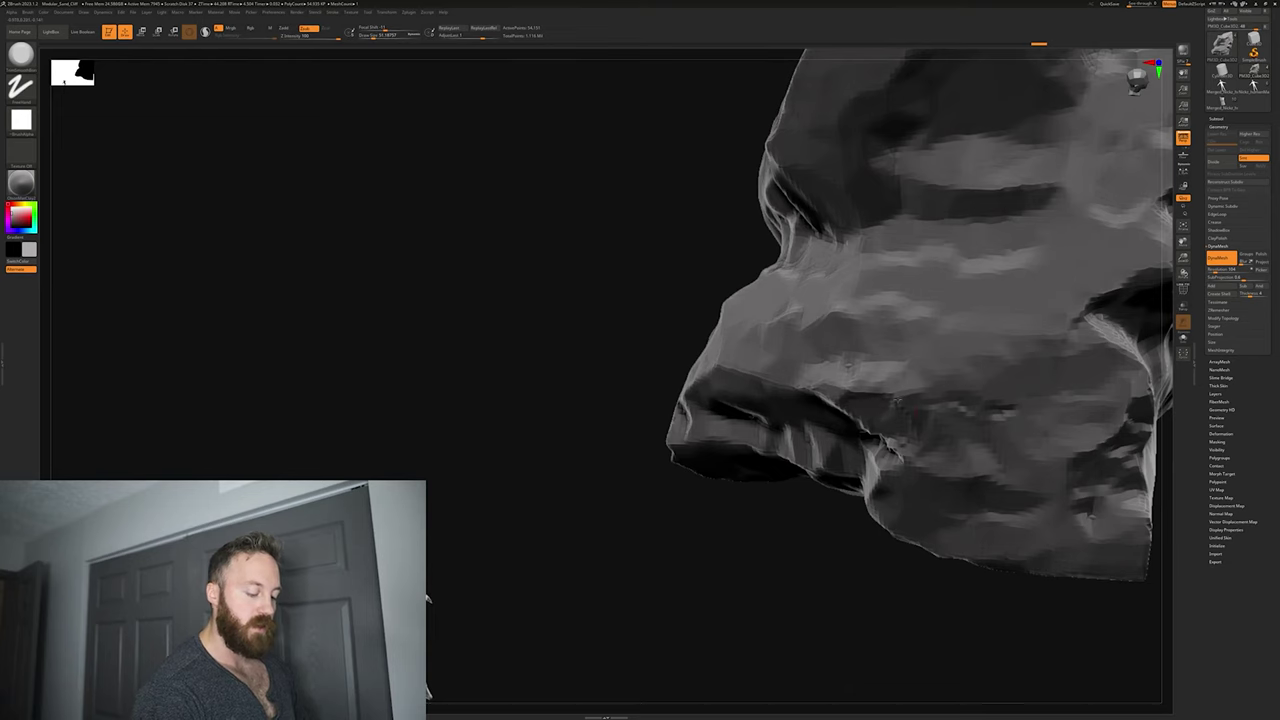
mouse_move(965, 596)
mouse_down()
mouse_move(1086, 443)
mouse_move(1026, 438)
mouse_move(946, 491)
mouse_move(949, 440)
mouse_move(903, 426)
mouse_move(906, 459)
mouse_move(906, 440)
mouse_up()
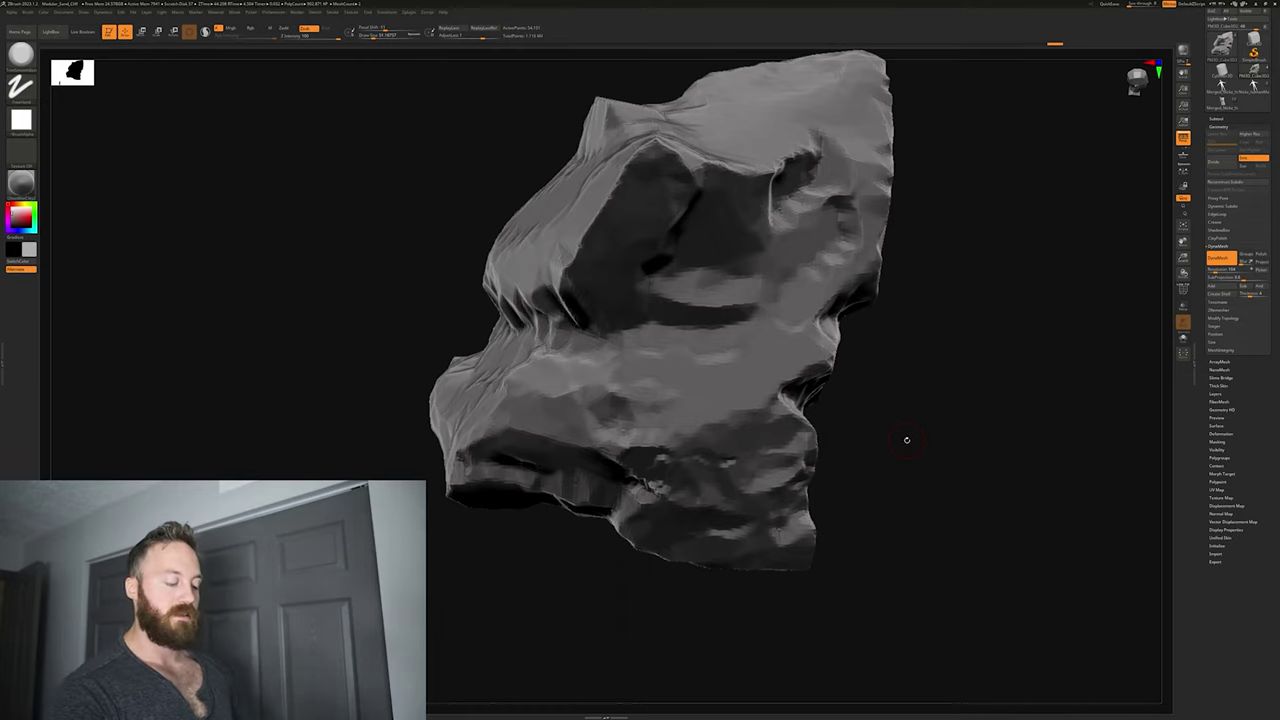
Step: Remesh the rock at a higher DynaMesh resolution and carve layered horizontal cracks across its side below the overhang
mouse_move(891, 479)
mouse_down()
mouse_move(920, 370)
mouse_move(951, 520)
mouse_move(931, 507)
mouse_move(911, 531)
mouse_move(923, 557)
mouse_move(929, 480)
mouse_move(912, 571)
mouse_move(897, 474)
mouse_move(873, 515)
mouse_move(834, 491)
mouse_move(812, 448)
mouse_move(894, 483)
mouse_move(923, 451)
mouse_move(900, 480)
mouse_move(893, 463)
mouse_move(967, 458)
mouse_up()
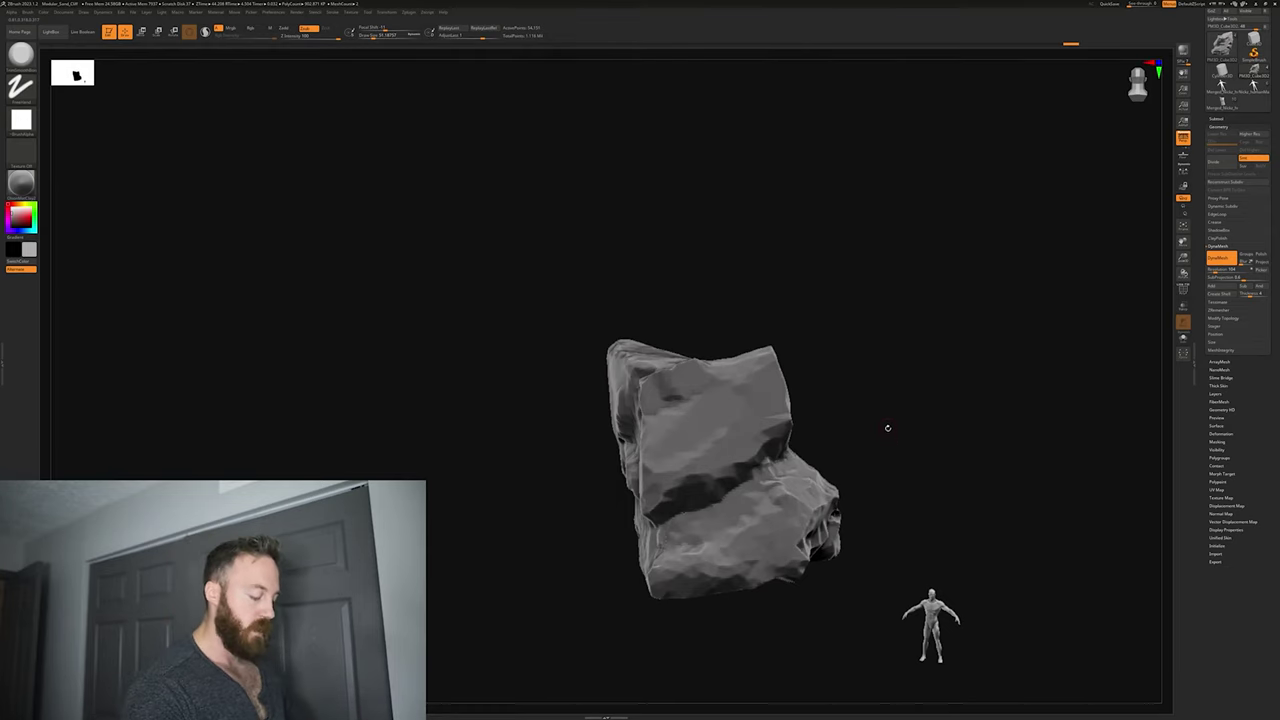
mouse_move(888, 428)
alt+mouse_down()
mouse_move(928, 448)
mouse_move(904, 415)
alt+mouse_up()
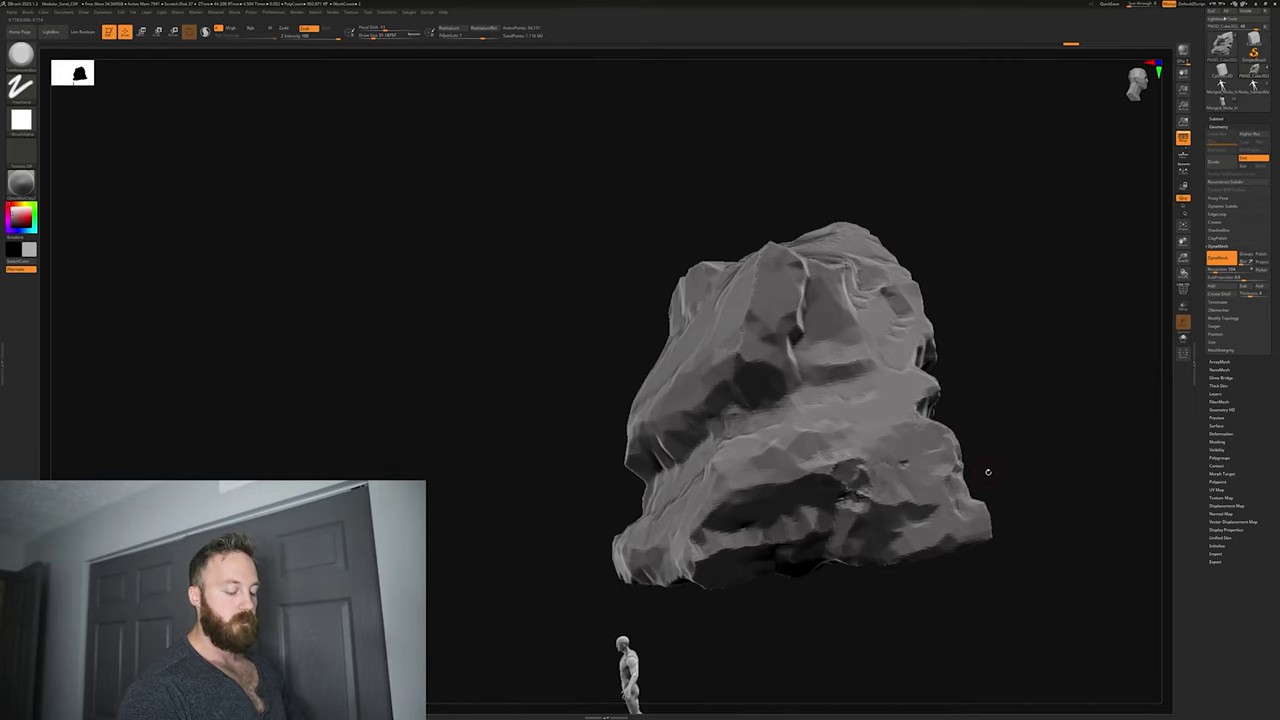
drag(1008, 447, 969, 412)
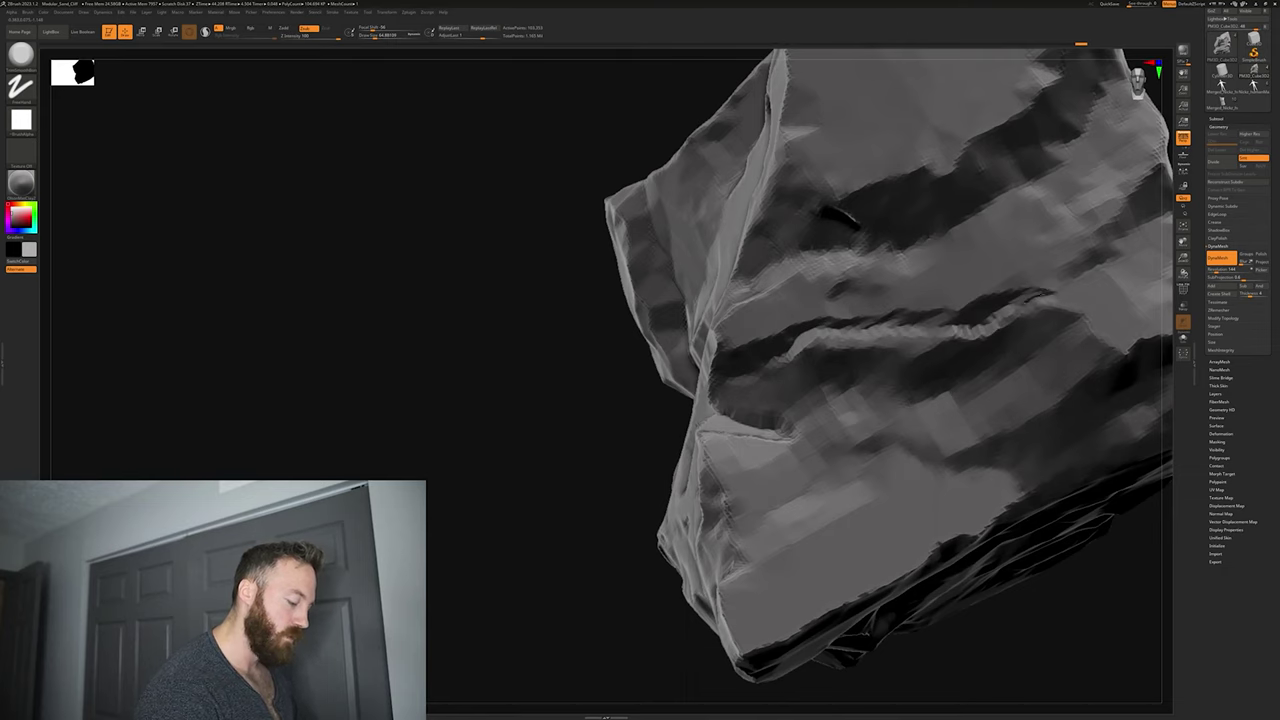
drag(1078, 476, 943, 371)
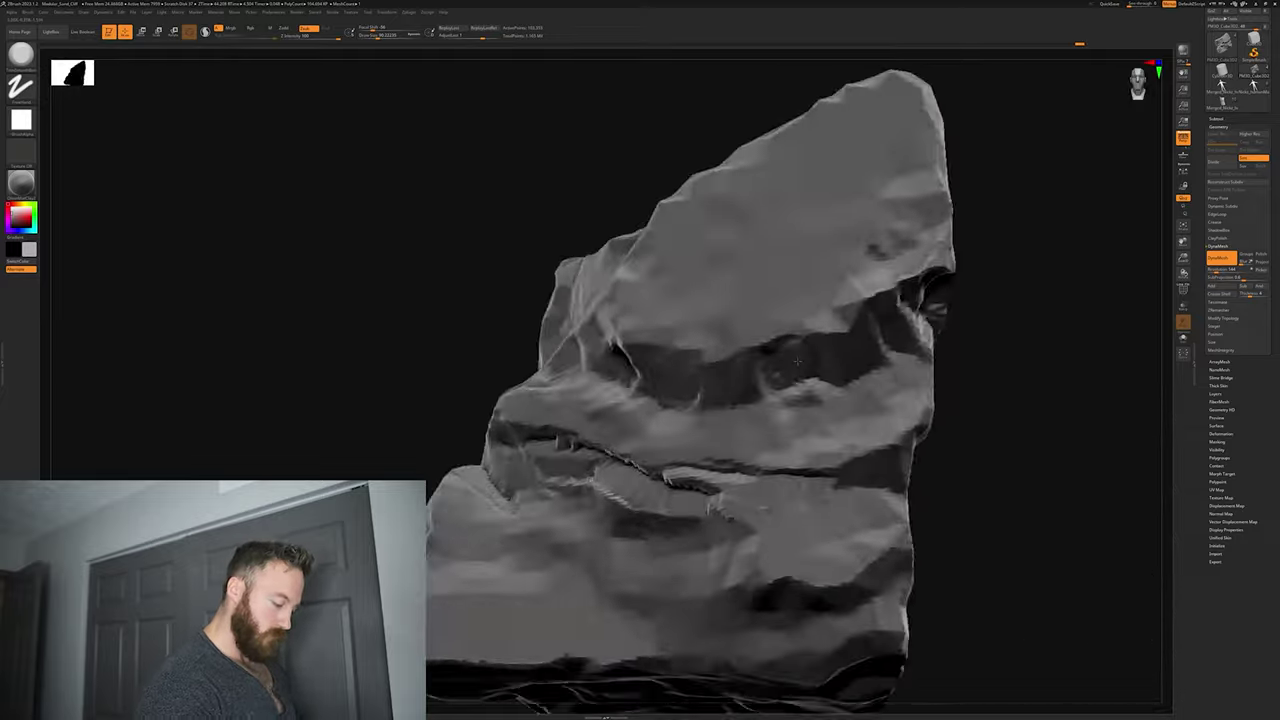
Step: Chip the rock's upper edges and cut two parallel strata grooves across the upper side face
mouse_move(934, 302)
mouse_down()
mouse_move(969, 228)
mouse_move(684, 587)
mouse_move(604, 487)
mouse_up()
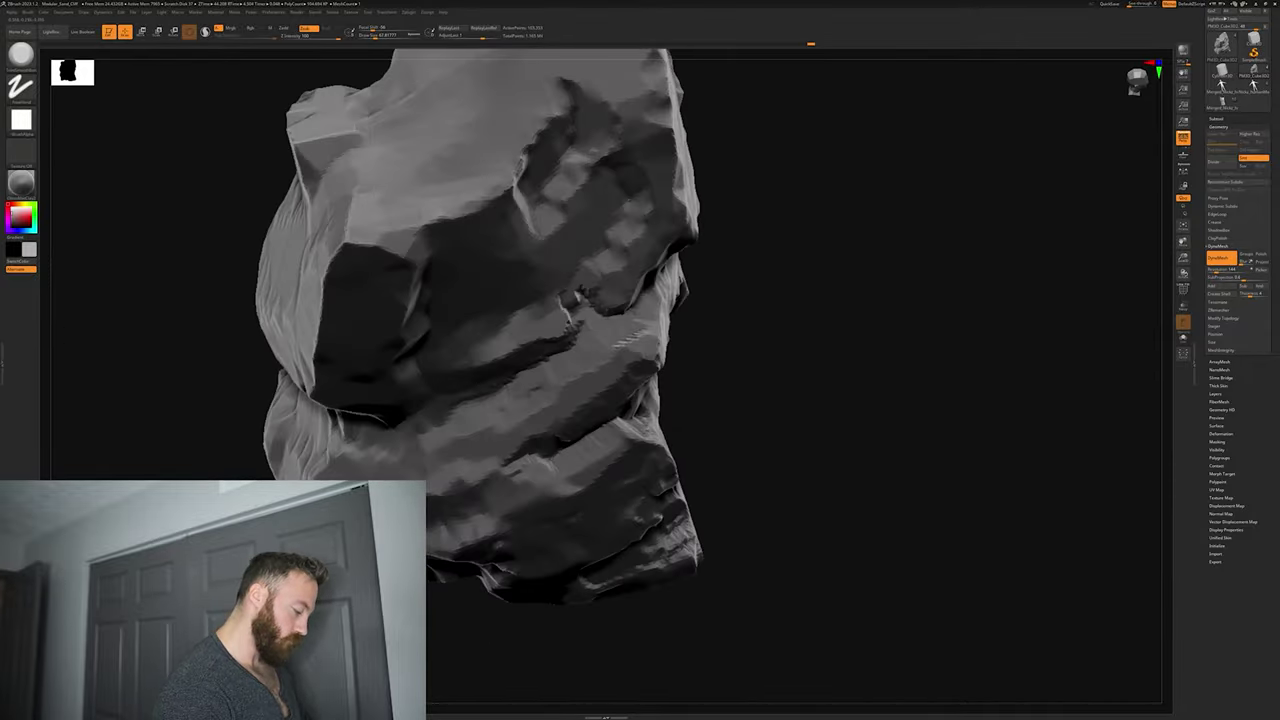
mouse_move(760, 420)
mouse_down()
mouse_move(850, 400)
mouse_move(900, 440)
mouse_move(894, 389)
mouse_move(645, 580)
mouse_move(900, 430)
mouse_move(720, 520)
mouse_up()
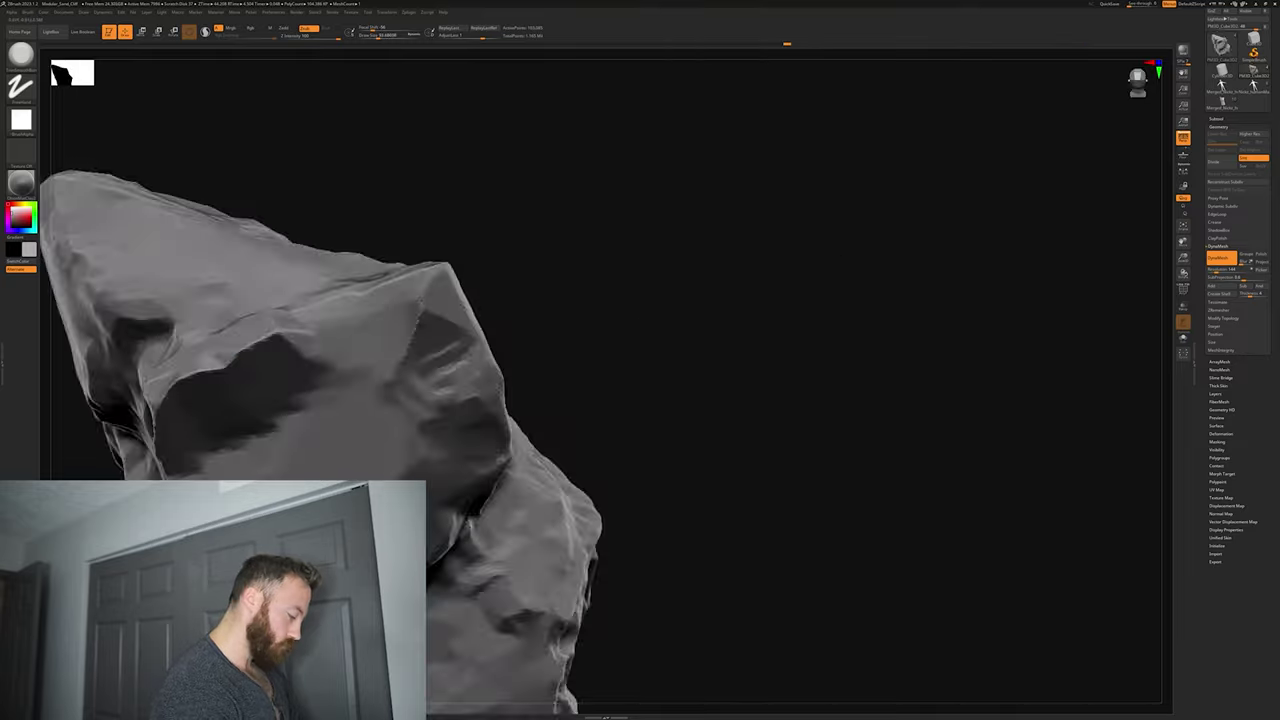
mouse_move(500, 363)
mouse_down()
mouse_move(823, 331)
mouse_move(800, 360)
mouse_move(837, 335)
mouse_move(875, 340)
mouse_move(850, 320)
mouse_move(794, 326)
mouse_move(848, 292)
mouse_move(880, 310)
mouse_move(850, 330)
mouse_move(820, 310)
mouse_move(880, 320)
mouse_move(800, 340)
mouse_move(740, 320)
mouse_move(800, 330)
mouse_move(720, 340)
mouse_move(800, 320)
mouse_move(651, 289)
mouse_move(580, 310)
mouse_move(720, 330)
mouse_move(660, 310)
mouse_move(698, 339)
mouse_move(800, 330)
mouse_move(720, 310)
mouse_move(798, 291)
mouse_up()
drag(1035, 205, 870, 255)
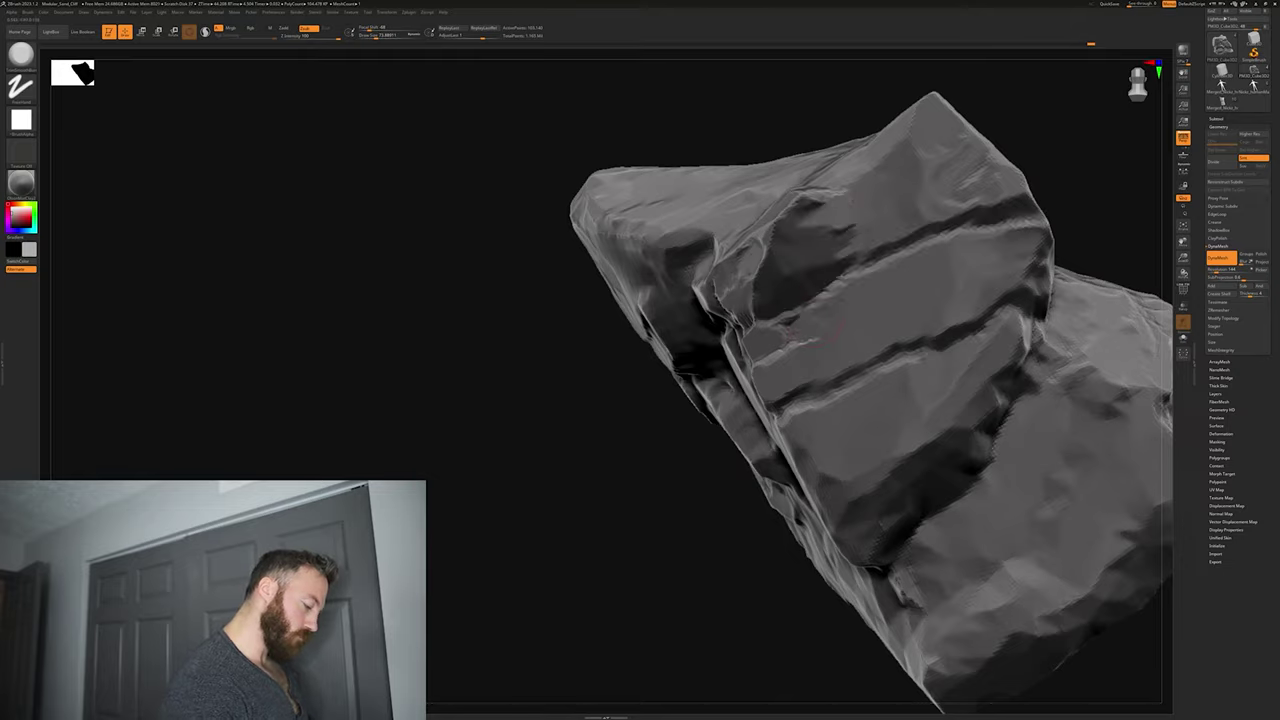
Step: Carve and smooth secondary chips and strata cracks around the rock's upper end and side faces
mouse_move(820, 325)
mouse_down()
mouse_move(907, 321)
mouse_move(906, 395)
mouse_move(840, 350)
mouse_move(908, 313)
mouse_up()
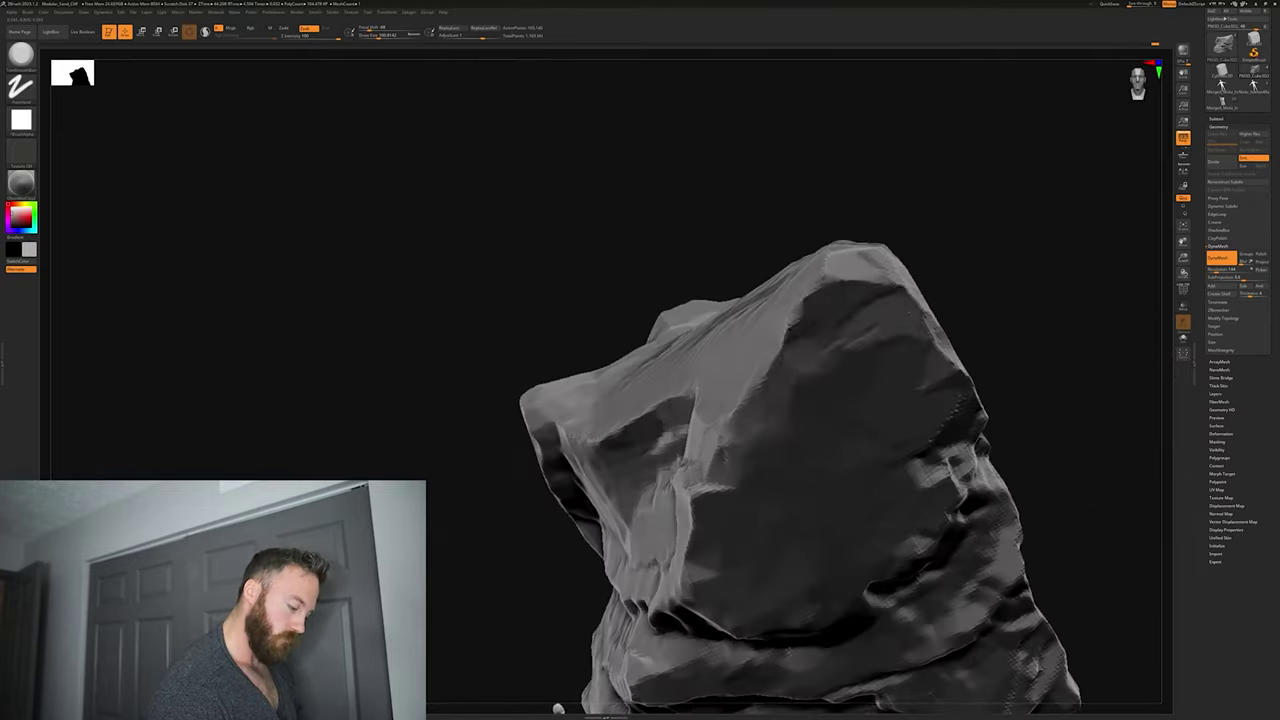
mouse_move(558, 708)
mouse_down()
mouse_move(997, 306)
mouse_move(760, 517)
mouse_move(1023, 389)
mouse_move(946, 363)
mouse_move(897, 400)
mouse_move(969, 404)
mouse_move(791, 343)
mouse_move(860, 400)
mouse_move(527, 265)
mouse_move(523, 280)
mouse_move(706, 374)
mouse_move(510, 310)
mouse_move(458, 187)
mouse_move(781, 347)
mouse_move(617, 486)
mouse_move(640, 440)
mouse_move(560, 440)
mouse_move(665, 263)
mouse_move(690, 400)
mouse_move(609, 514)
mouse_move(840, 400)
mouse_move(800, 440)
mouse_up()
mouse_move(520, 360)
mouse_down()
mouse_move(860, 380)
mouse_move(900, 350)
mouse_move(850, 440)
mouse_up()
mouse_move(575, 268)
mouse_down()
mouse_move(809, 380)
mouse_move(829, 371)
mouse_move(792, 292)
mouse_move(840, 306)
mouse_move(930, 400)
mouse_move(1106, 320)
mouse_move(829, 363)
mouse_move(857, 417)
mouse_move(950, 355)
mouse_move(935, 375)
mouse_up()
key(space)
drag(672, 355, 655, 355)
mouse_move(900, 400)
mouse_down()
mouse_move(990, 390)
mouse_move(900, 380)
mouse_up()
mouse_move(570, 415)
mouse_down()
mouse_move(838, 335)
mouse_move(800, 360)
mouse_move(586, 420)
mouse_move(966, 266)
mouse_move(1014, 357)
mouse_move(914, 366)
mouse_move(943, 403)
mouse_move(795, 475)
mouse_move(991, 383)
mouse_move(960, 420)
mouse_move(924, 412)
mouse_move(737, 240)
mouse_move(783, 200)
mouse_move(727, 307)
mouse_up()
right_click(733, 307)
drag(960, 300, 900, 250)
mouse_move(735, 262)
mouse_down()
mouse_move(737, 280)
mouse_move(651, 329)
mouse_move(710, 295)
mouse_up()
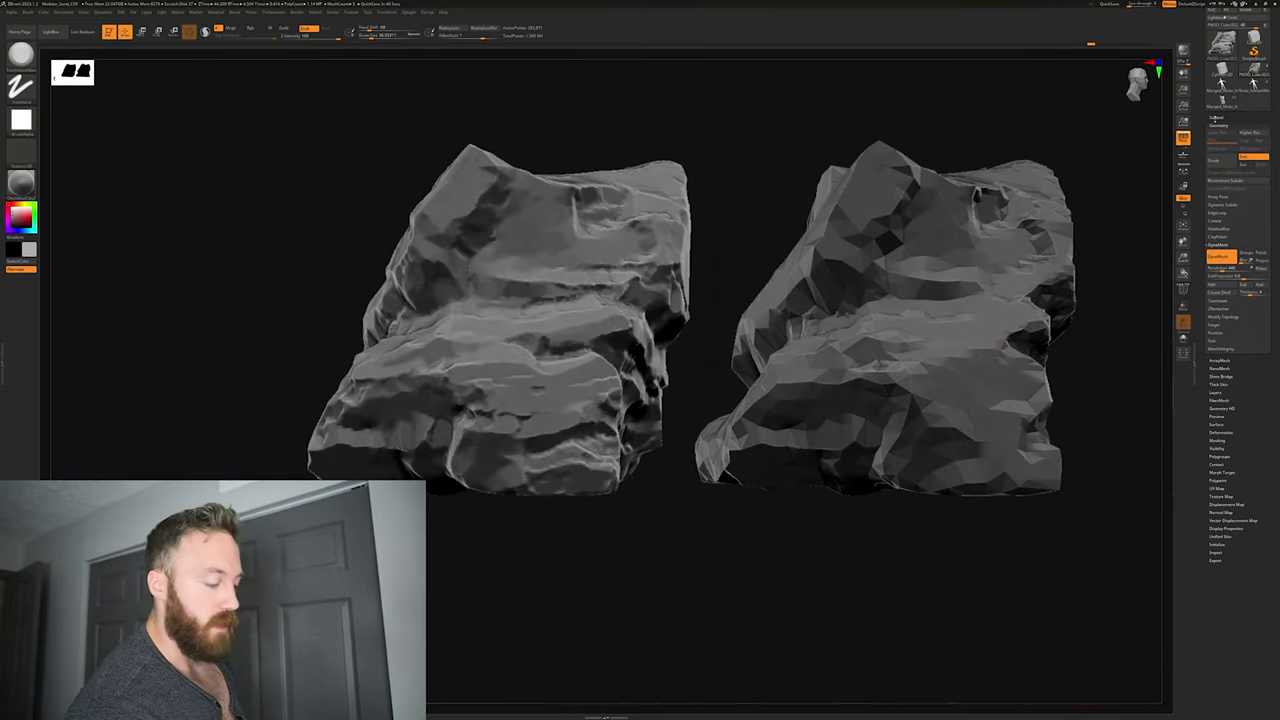
Step: Compare the detailed rock with the faceted low-poly version beside it, checking silhouette and large forms
click(1216, 118)
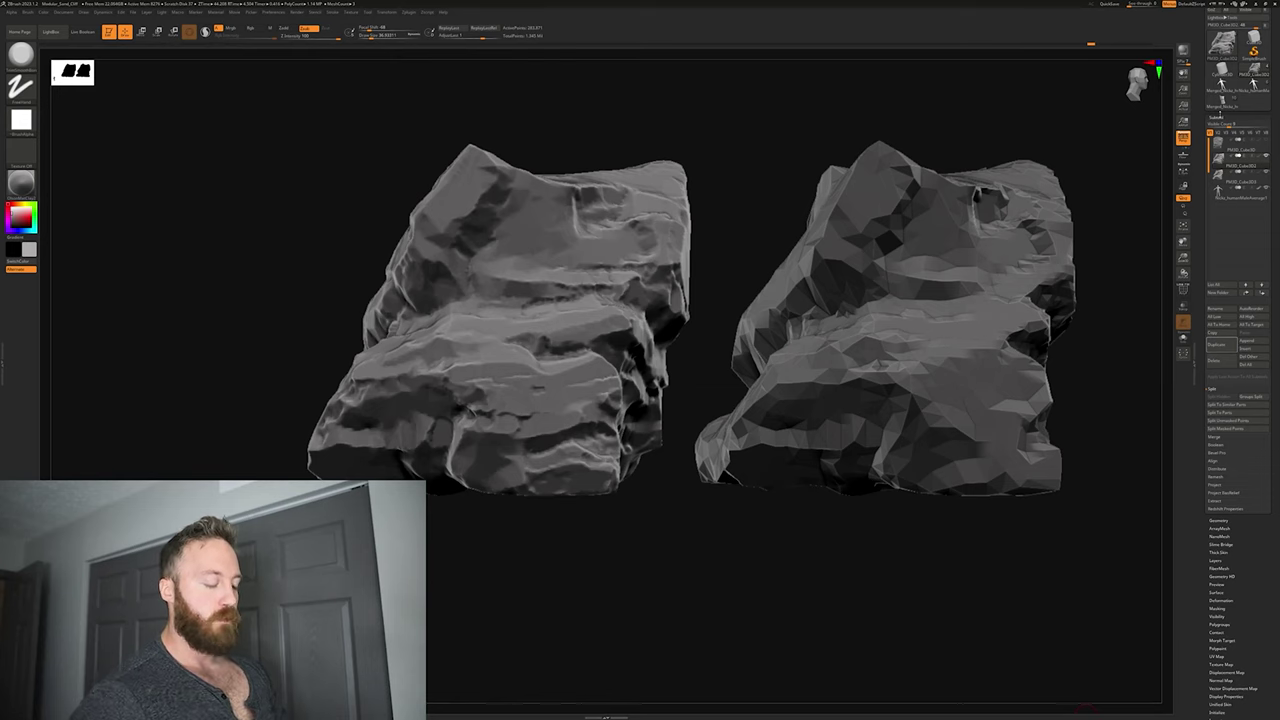
alt+drag(1035, 526, 1032, 556)
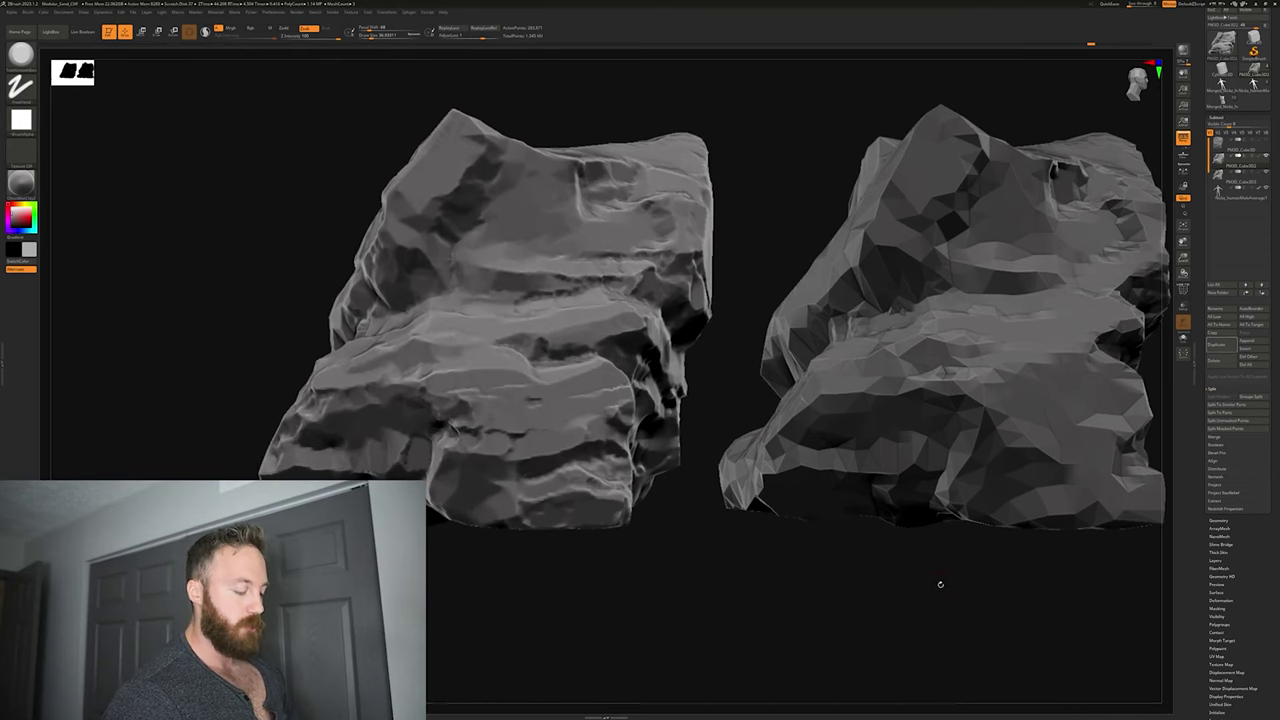
alt+drag(940, 583, 903, 580)
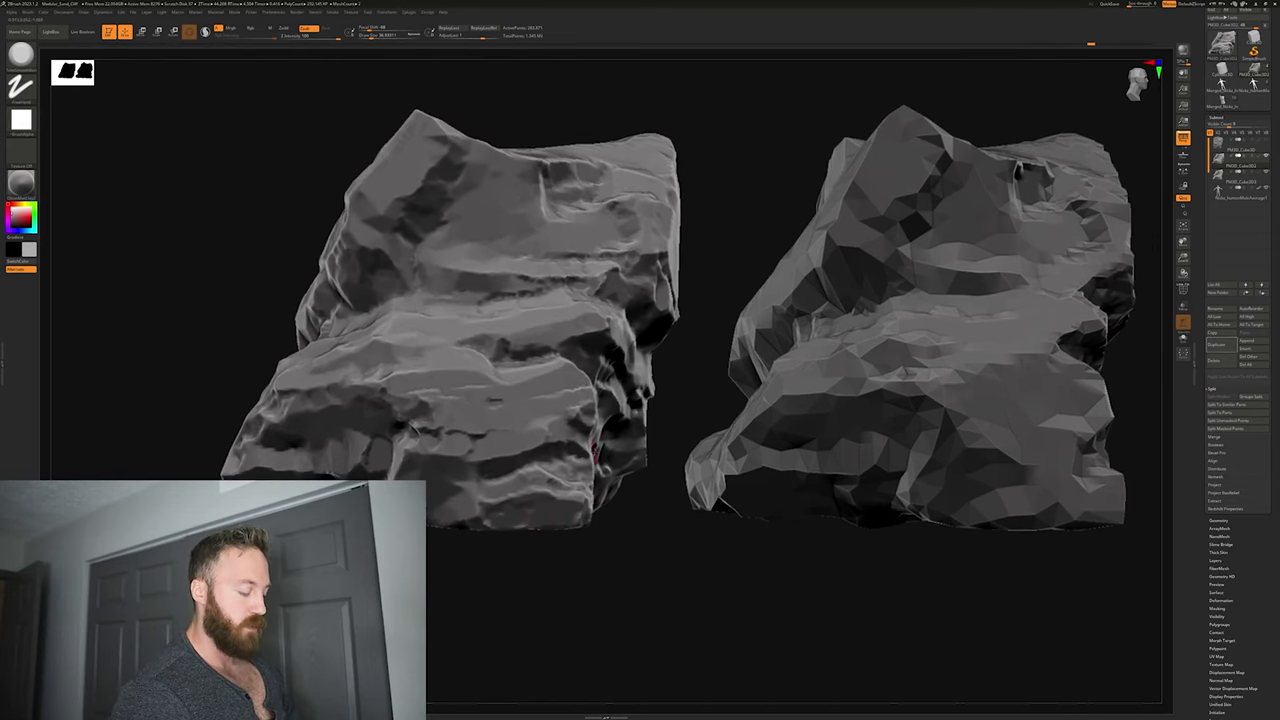
drag(982, 581, 838, 531)
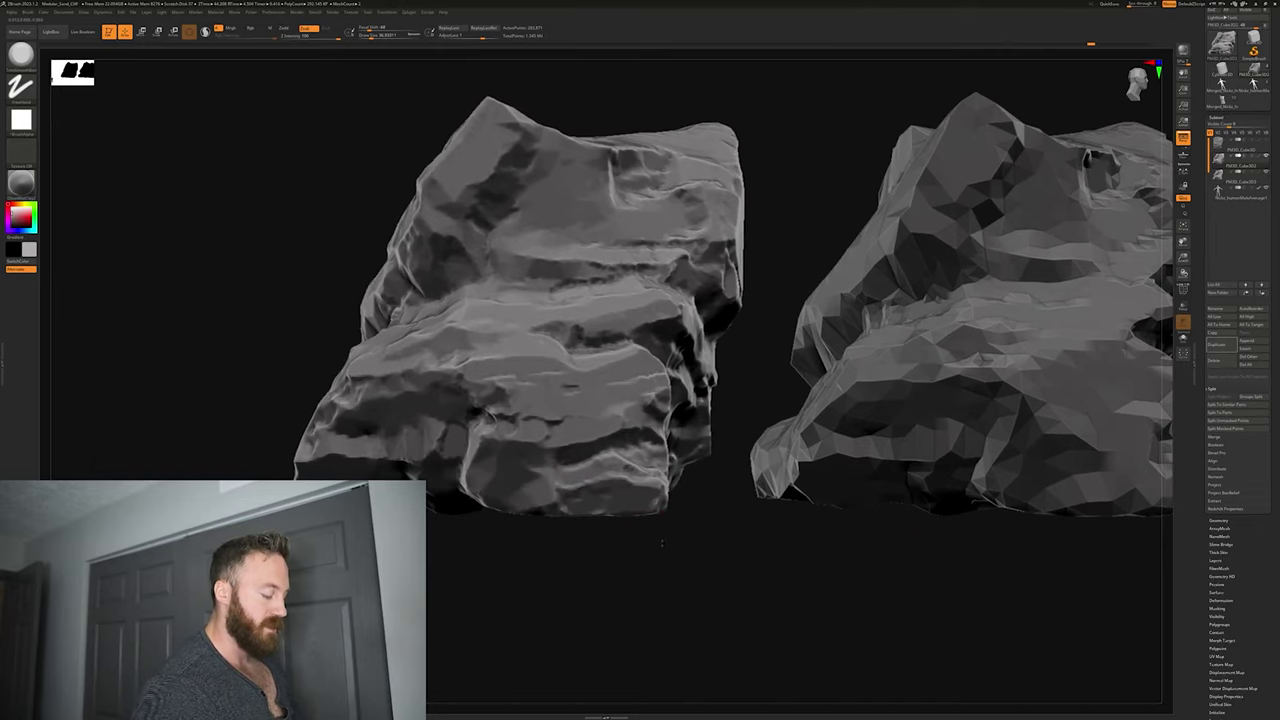
ctrl+drag(662, 544, 470, 510)
click(690, 571)
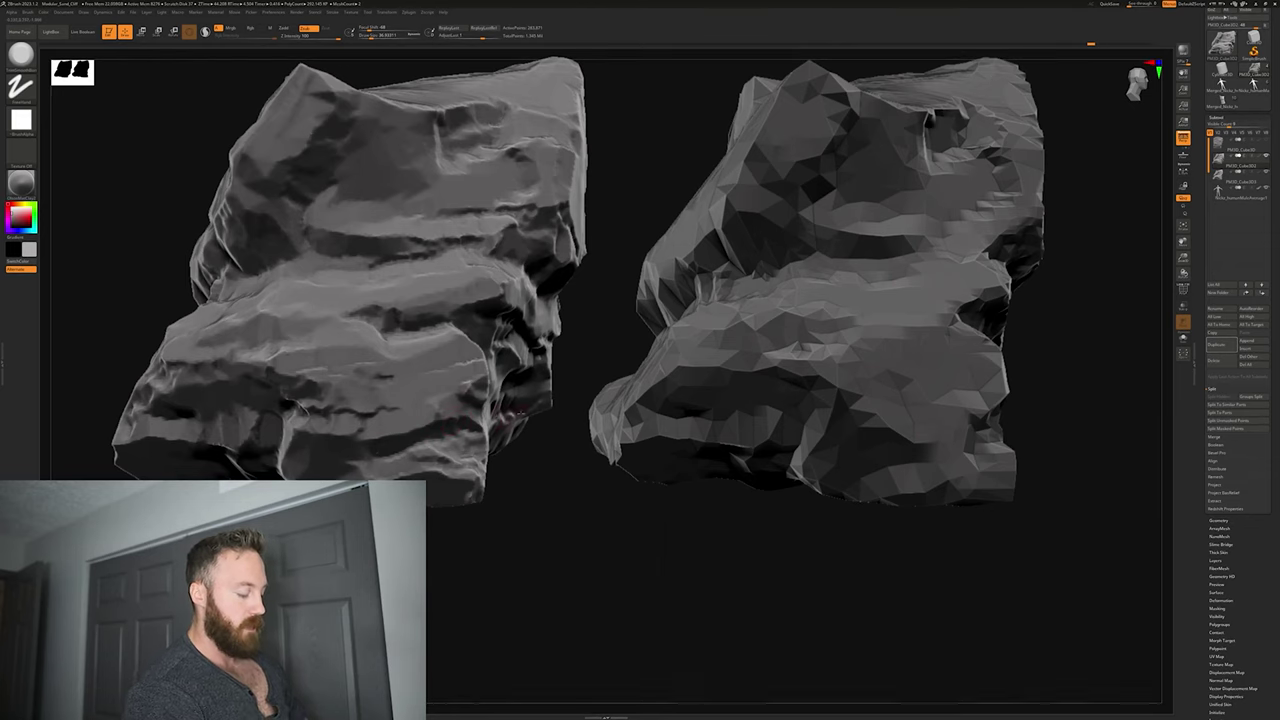
drag(534, 464, 618, 524)
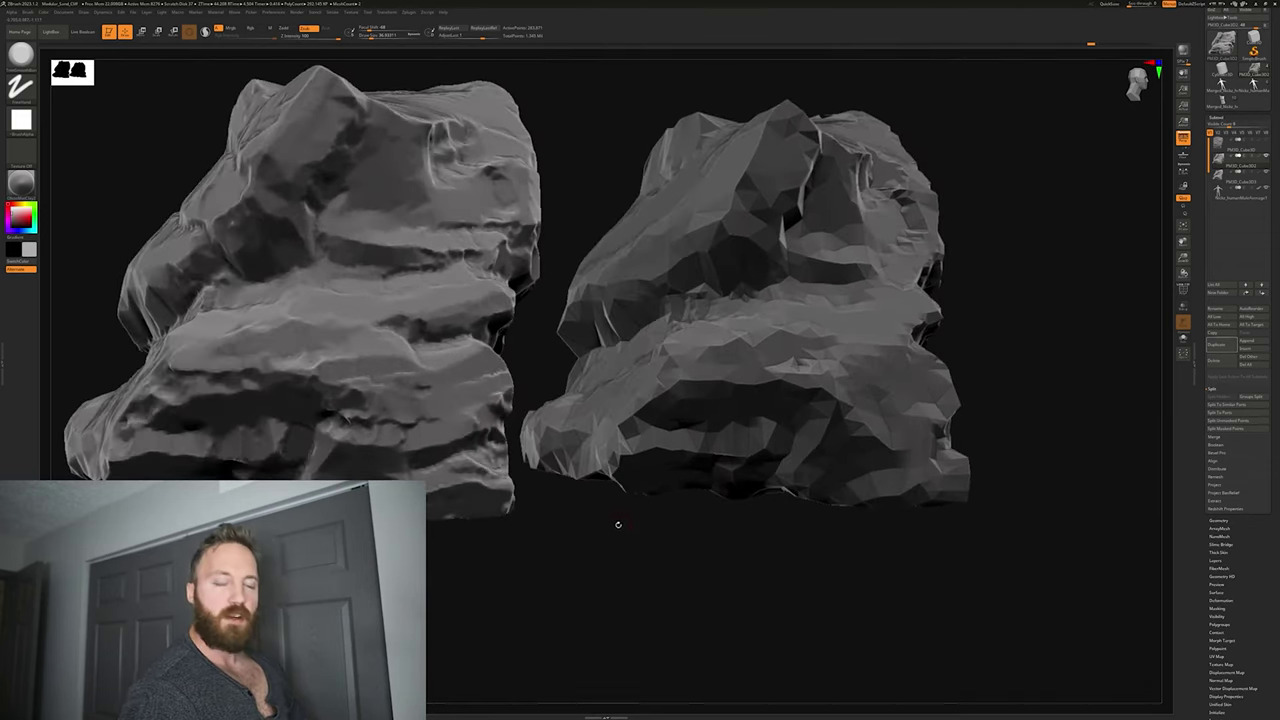
drag(708, 550, 735, 541)
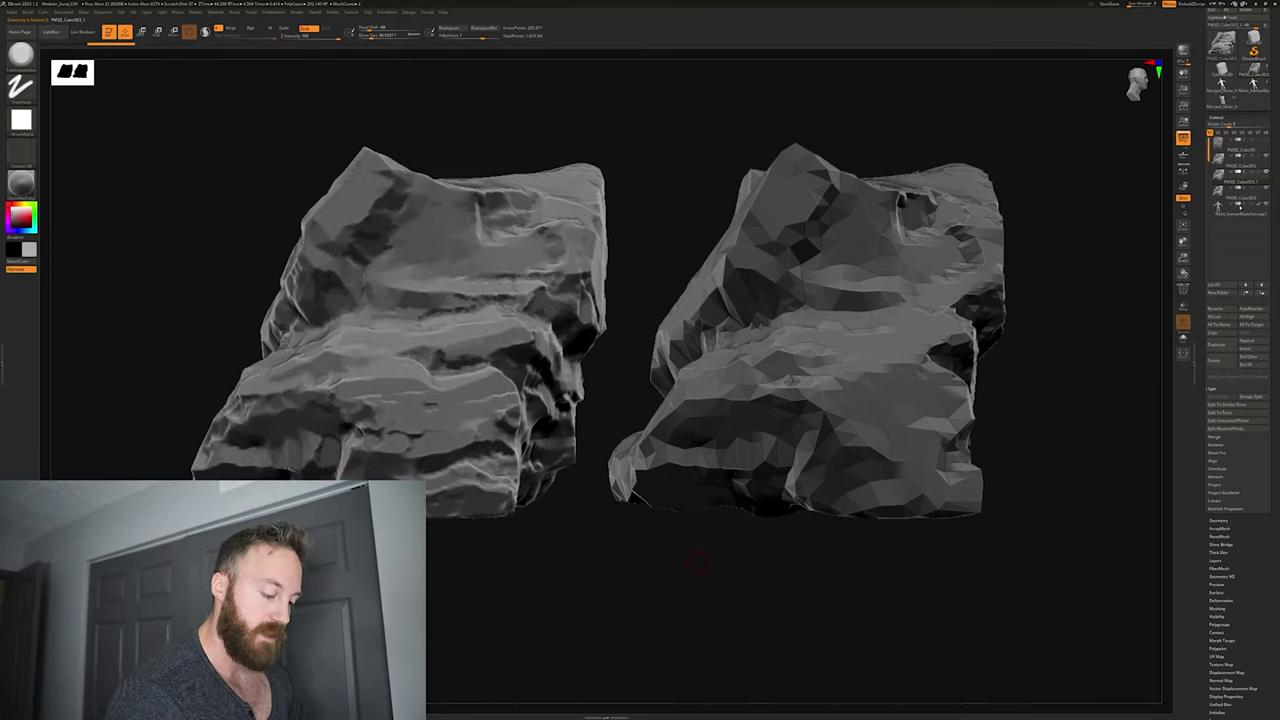
Step: Hide the faceted low-poly rock and remesh the detailed rock at a denser DynaMesh resolution, checking its wireframe
click(1265, 189)
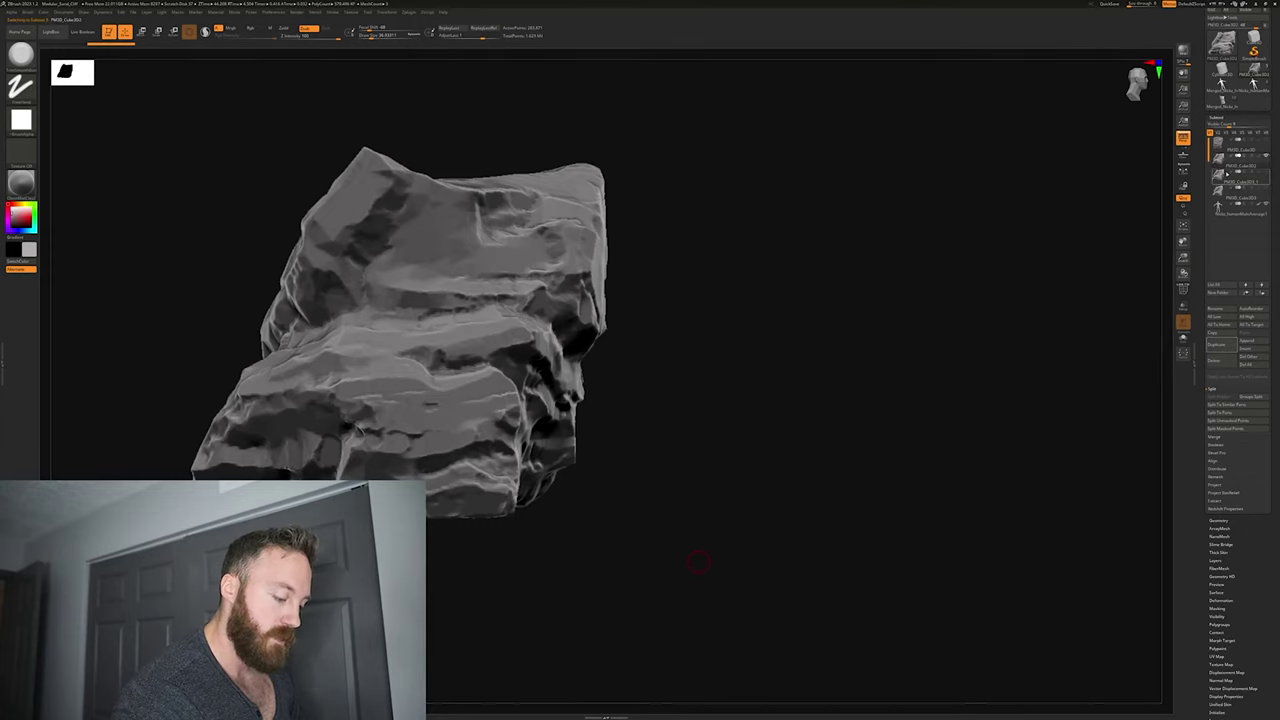
mouse_move(996, 425)
mouse_down()
mouse_move(780, 449)
mouse_move(826, 417)
mouse_move(849, 486)
mouse_move(906, 549)
mouse_move(920, 491)
mouse_up()
key(shift+f)
drag(940, 543, 902, 468)
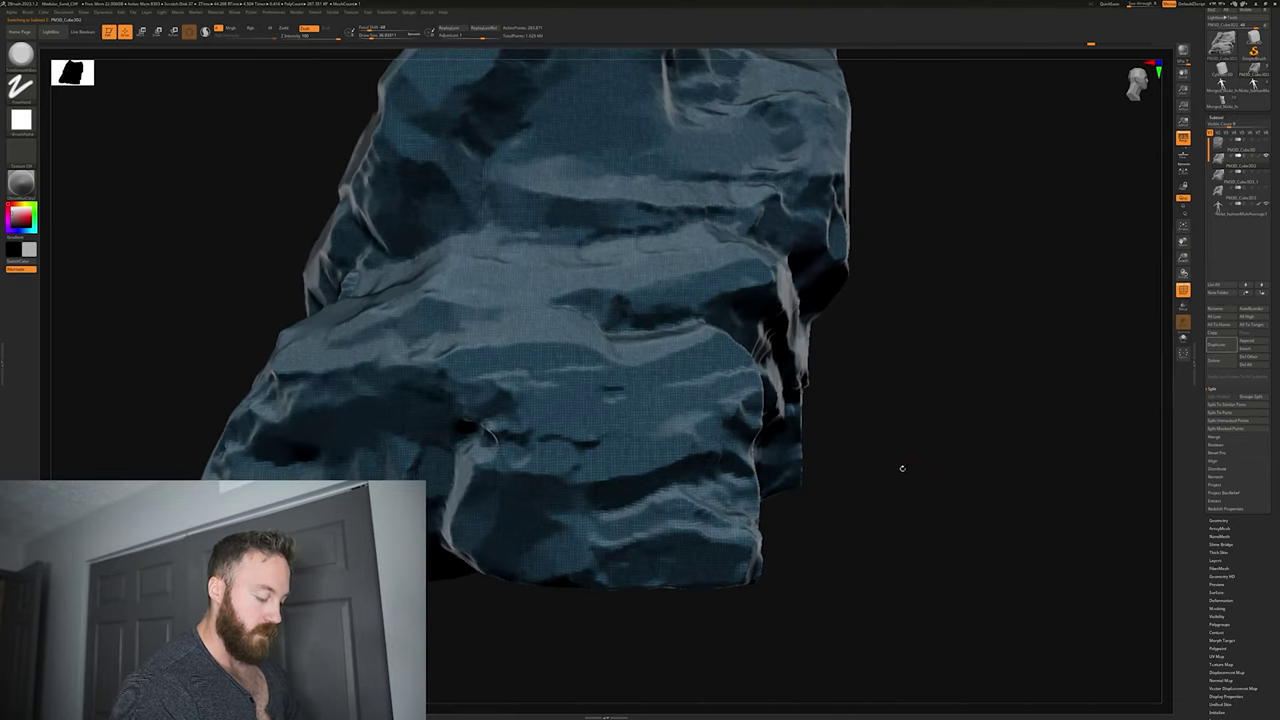
click(1218, 521)
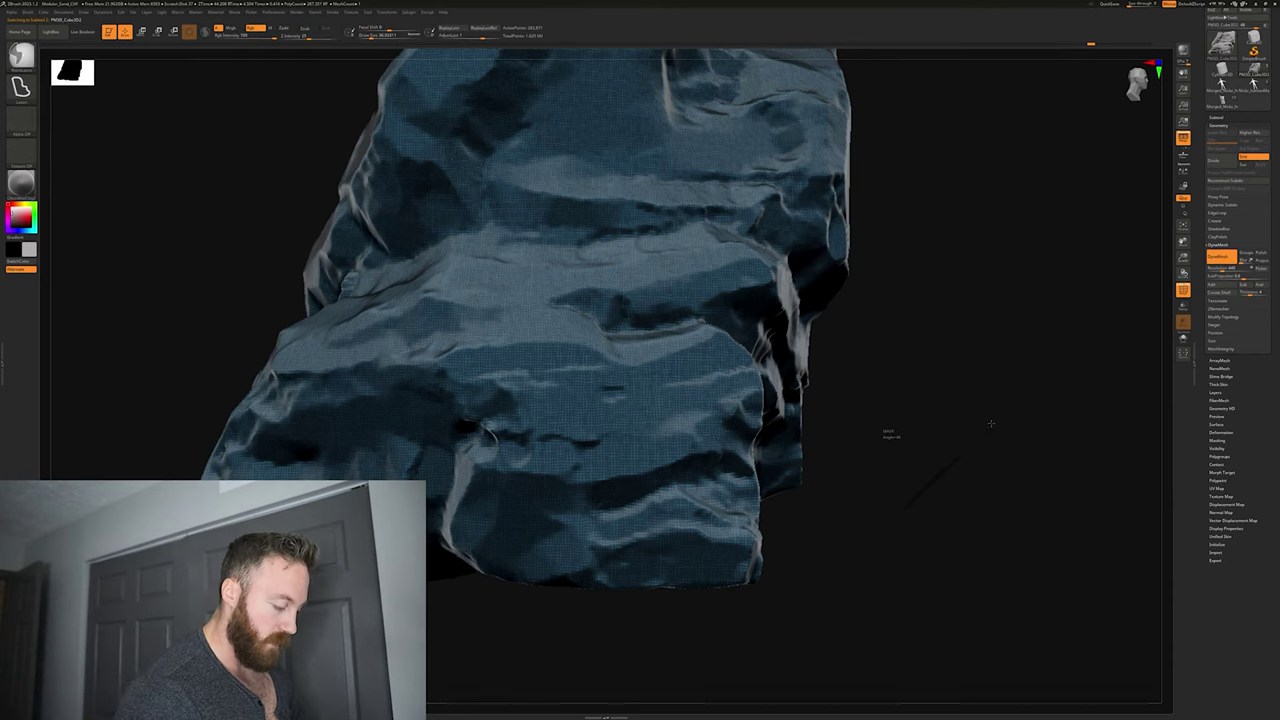
key(shift+f)
drag(923, 417, 968, 497)
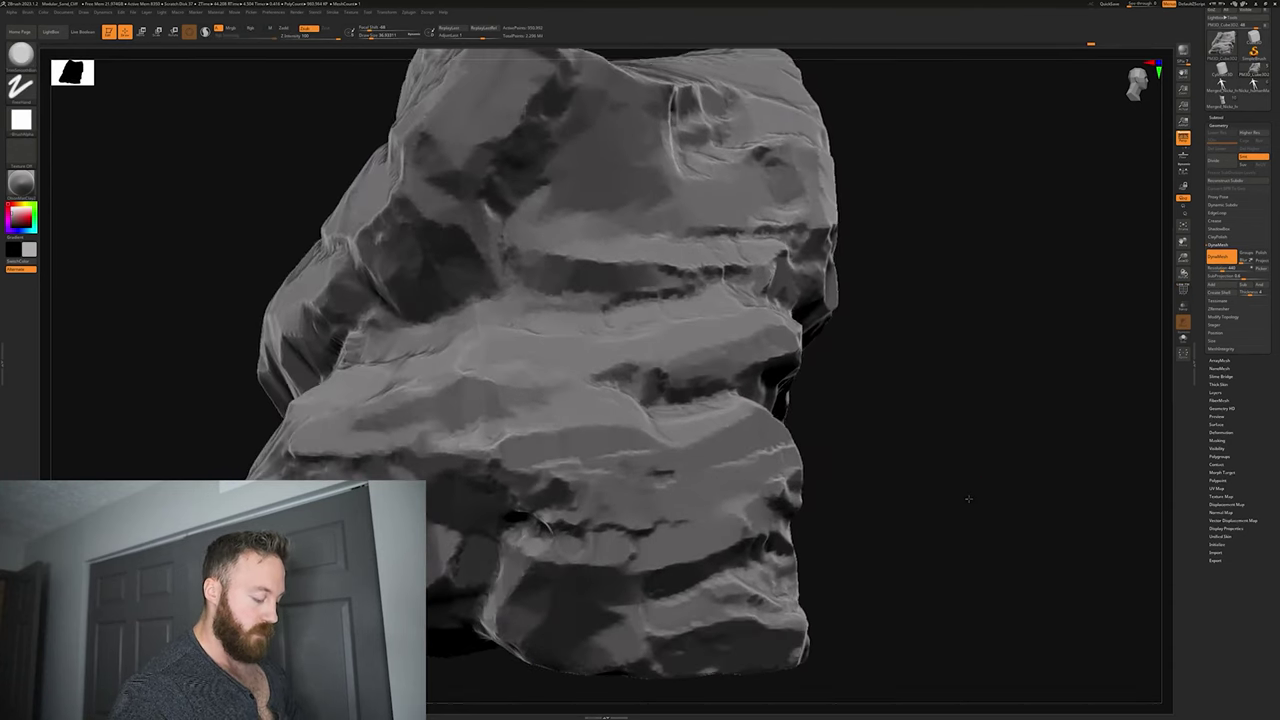
Step: Carve a diagonal crack with a smaller brush from the dark undercut down along the middle ledge
mouse_move(917, 463)
alt+mouse_down()
mouse_move(900, 411)
mouse_move(927, 493)
mouse_move(929, 435)
mouse_move(897, 452)
alt+mouse_up()
key(shift)
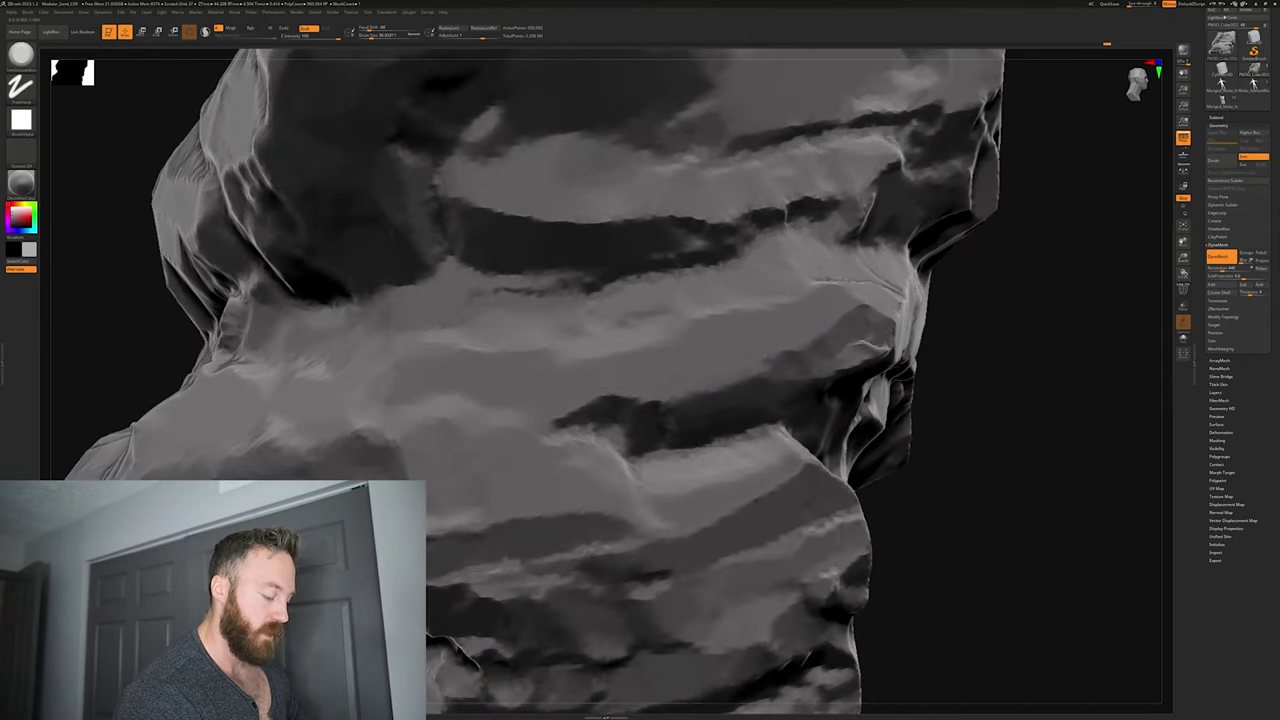
mouse_move(1001, 364)
mouse_down()
mouse_move(1026, 361)
mouse_move(980, 400)
mouse_move(944, 409)
mouse_up()
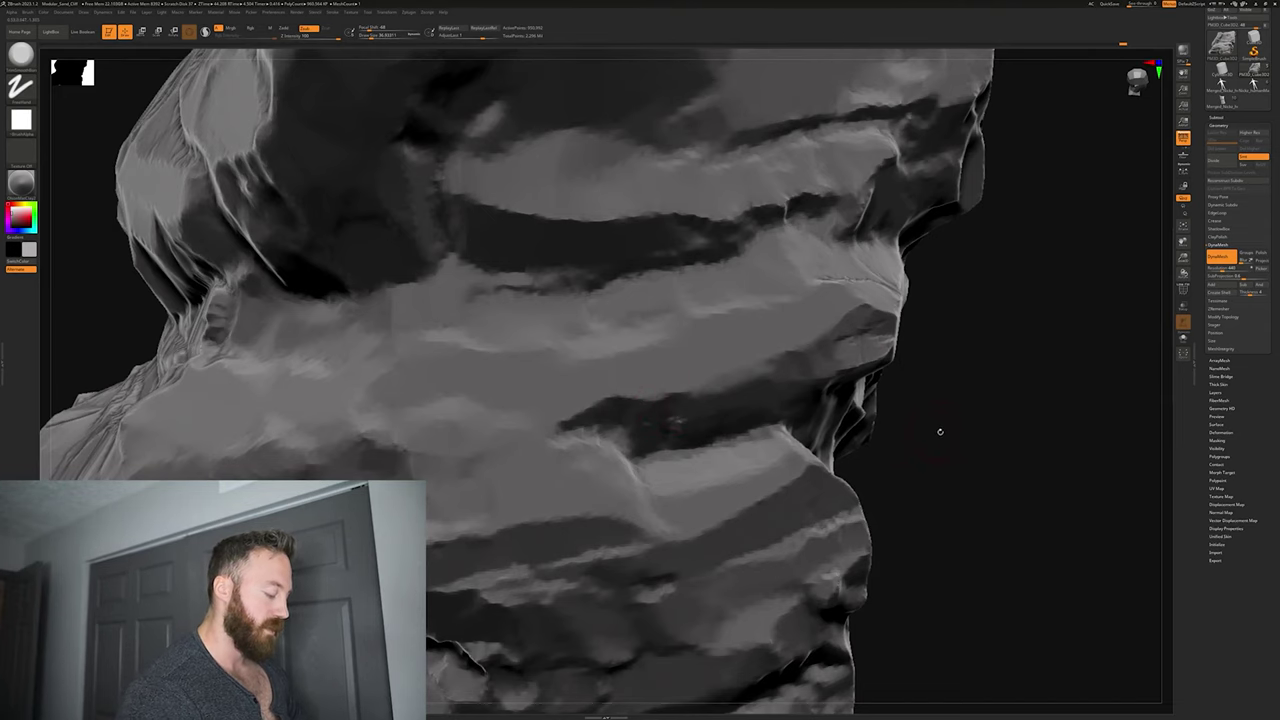
key(space)
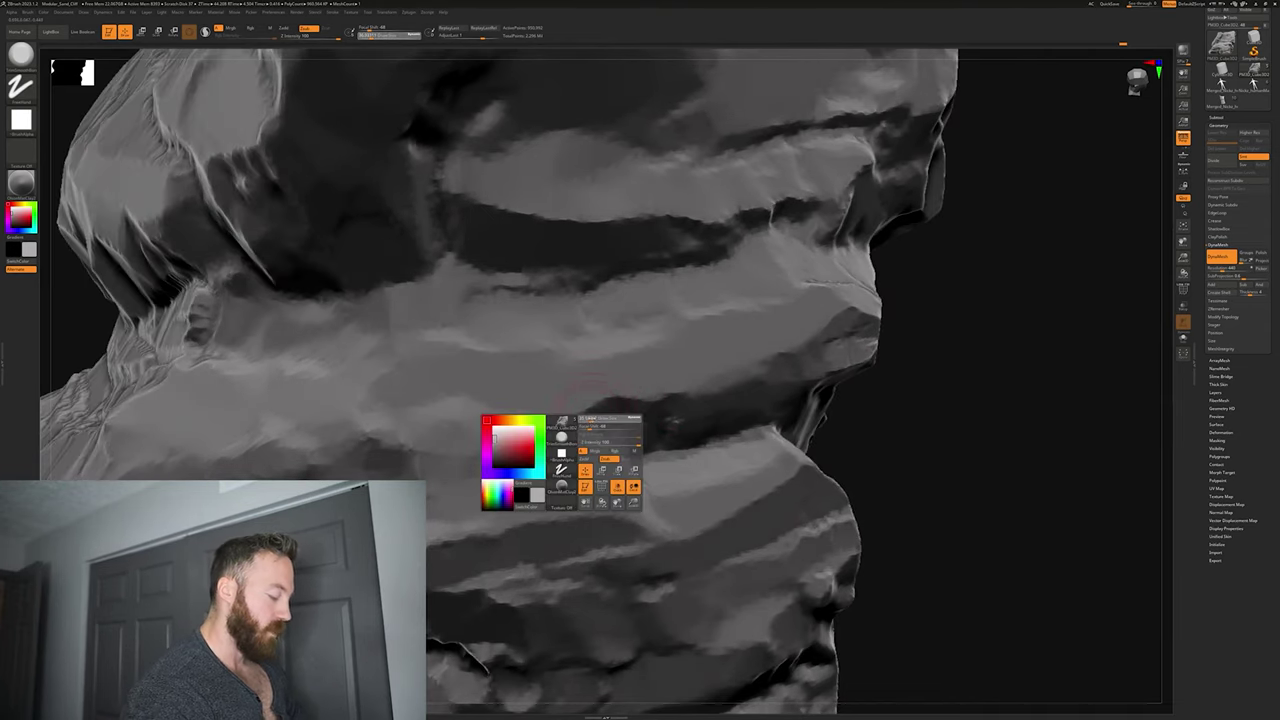
drag(886, 434, 765, 436)
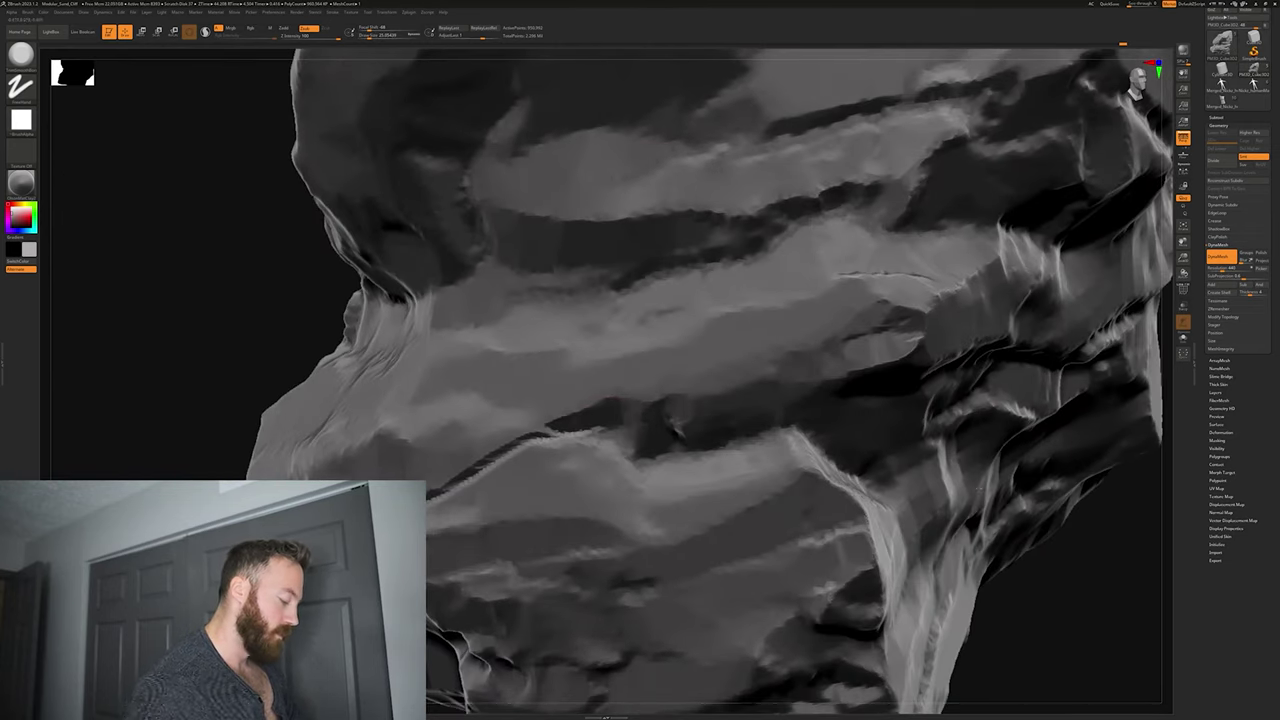
drag(1045, 571, 1122, 570)
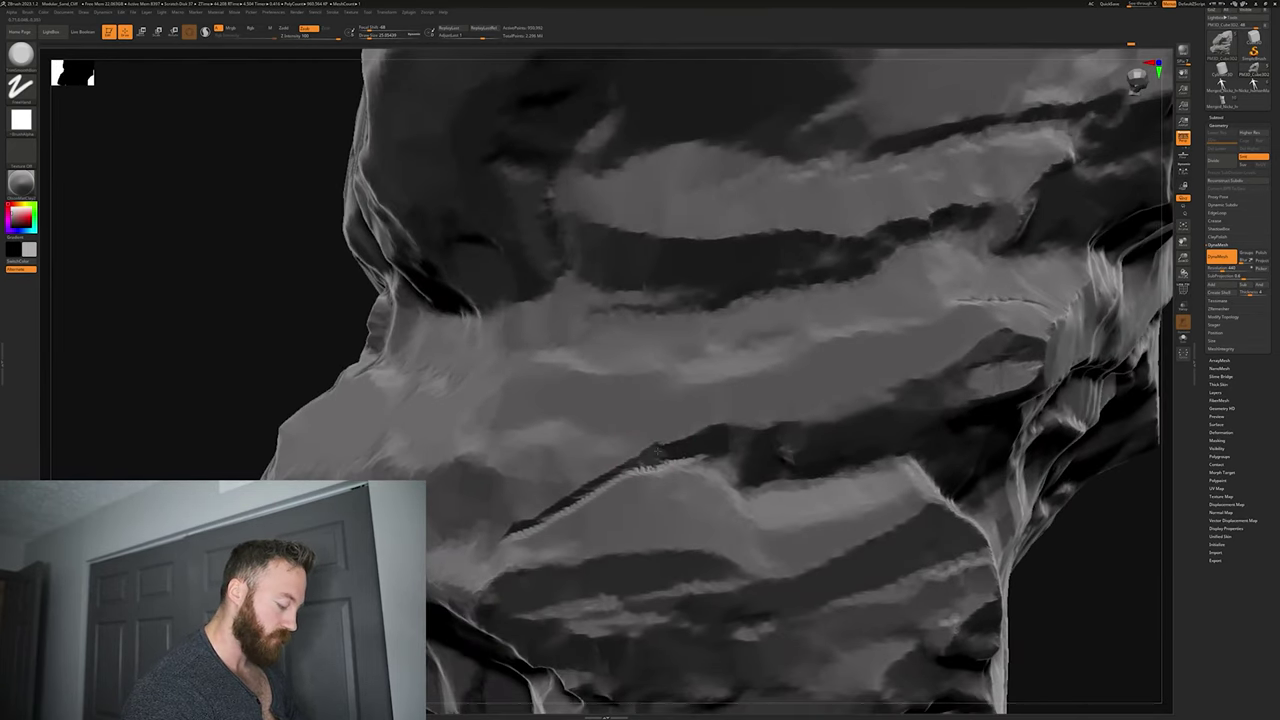
alt+right_drag(602, 540, 641, 502)
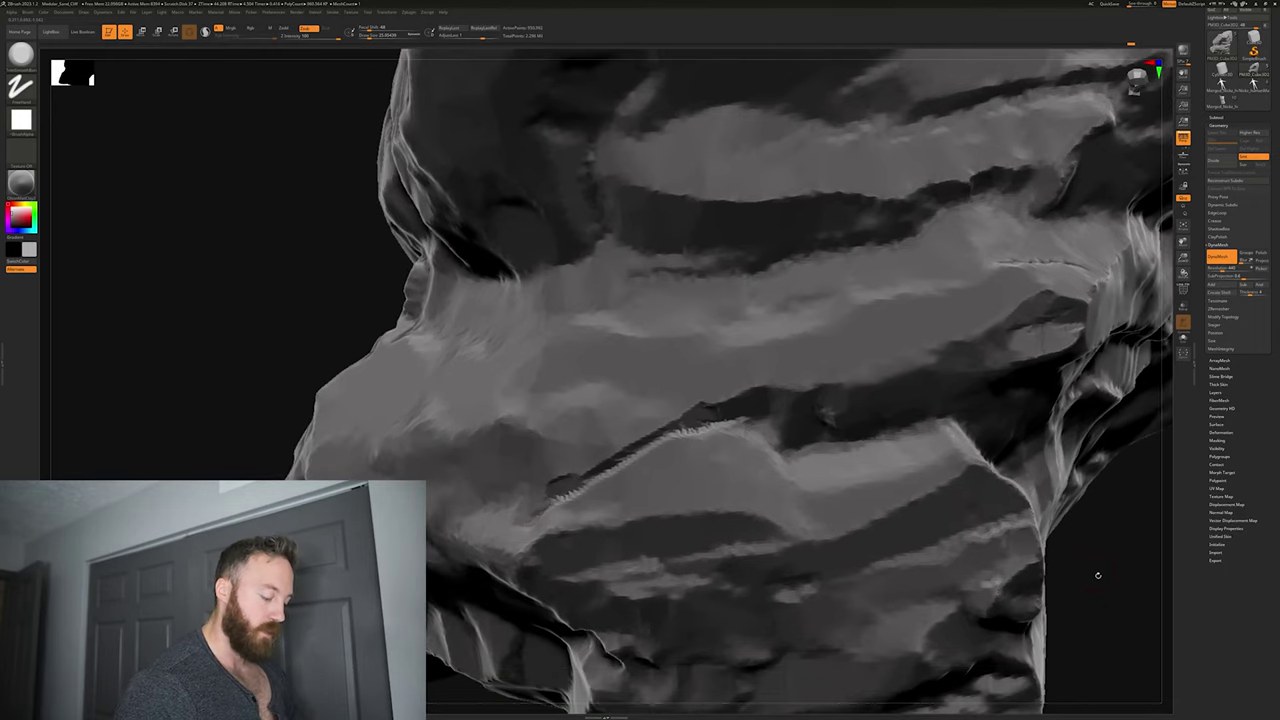
Step: Extend the diagonal crack to the lower cavity and soften its rough edges into the surrounding ledge
drag(1098, 575, 600, 485)
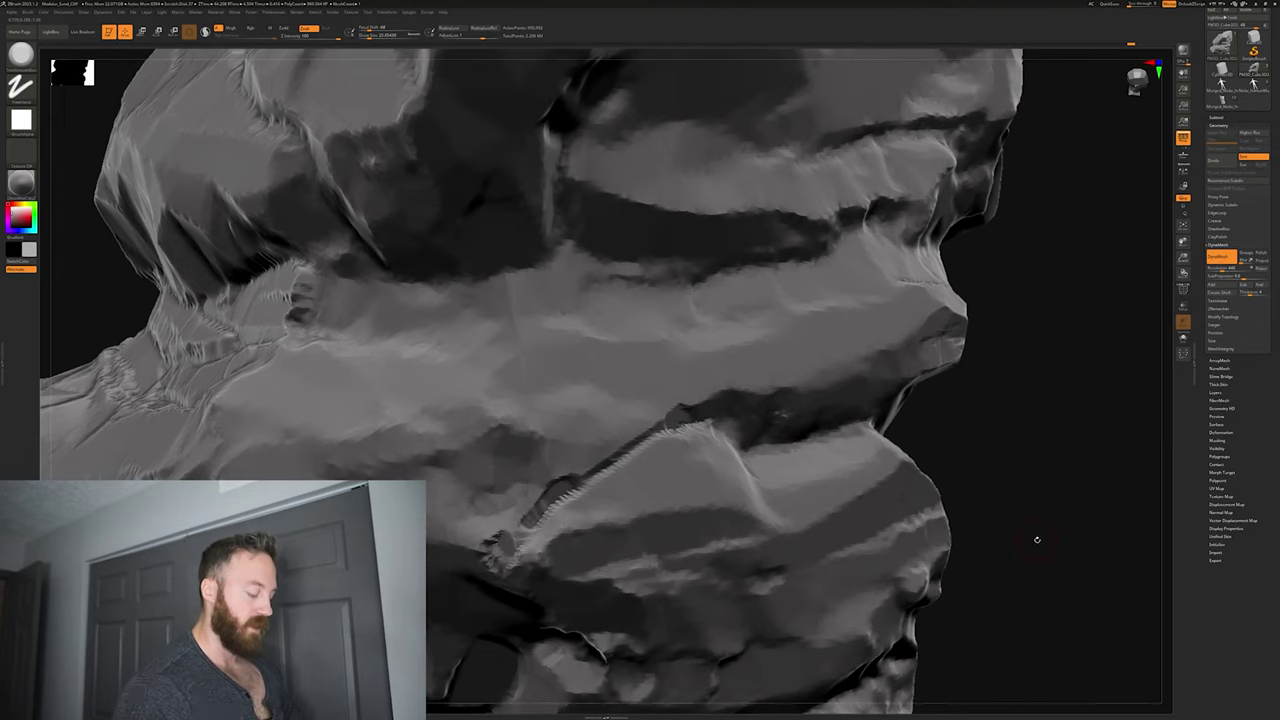
mouse_move(1037, 539)
mouse_down()
mouse_move(1006, 469)
mouse_move(970, 502)
mouse_move(974, 530)
mouse_move(1050, 524)
mouse_up()
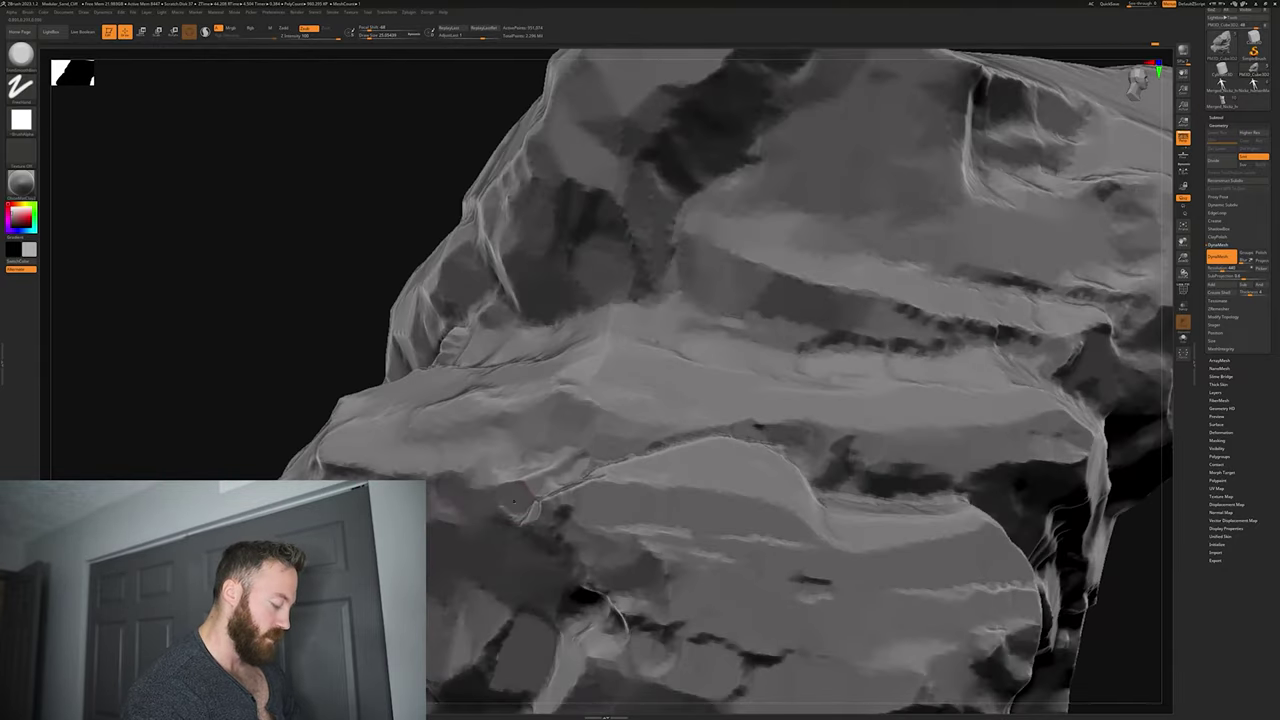
drag(1130, 591, 1152, 606)
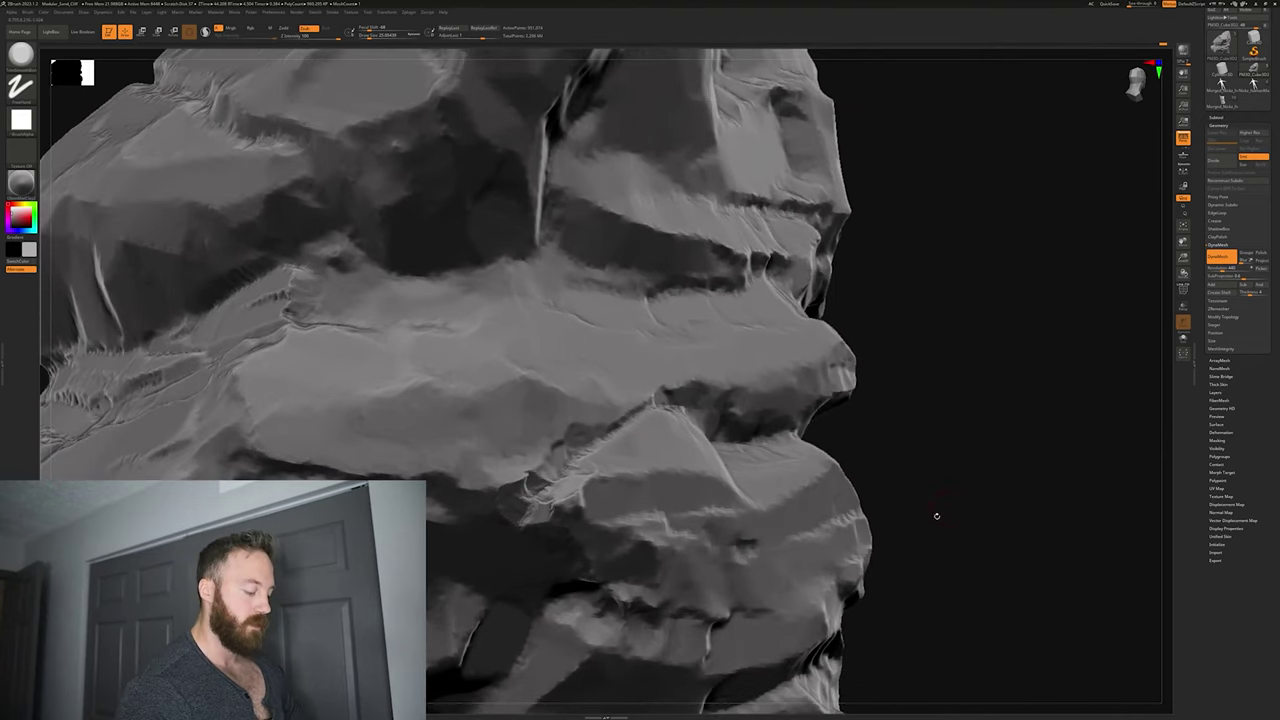
drag(936, 516, 975, 520)
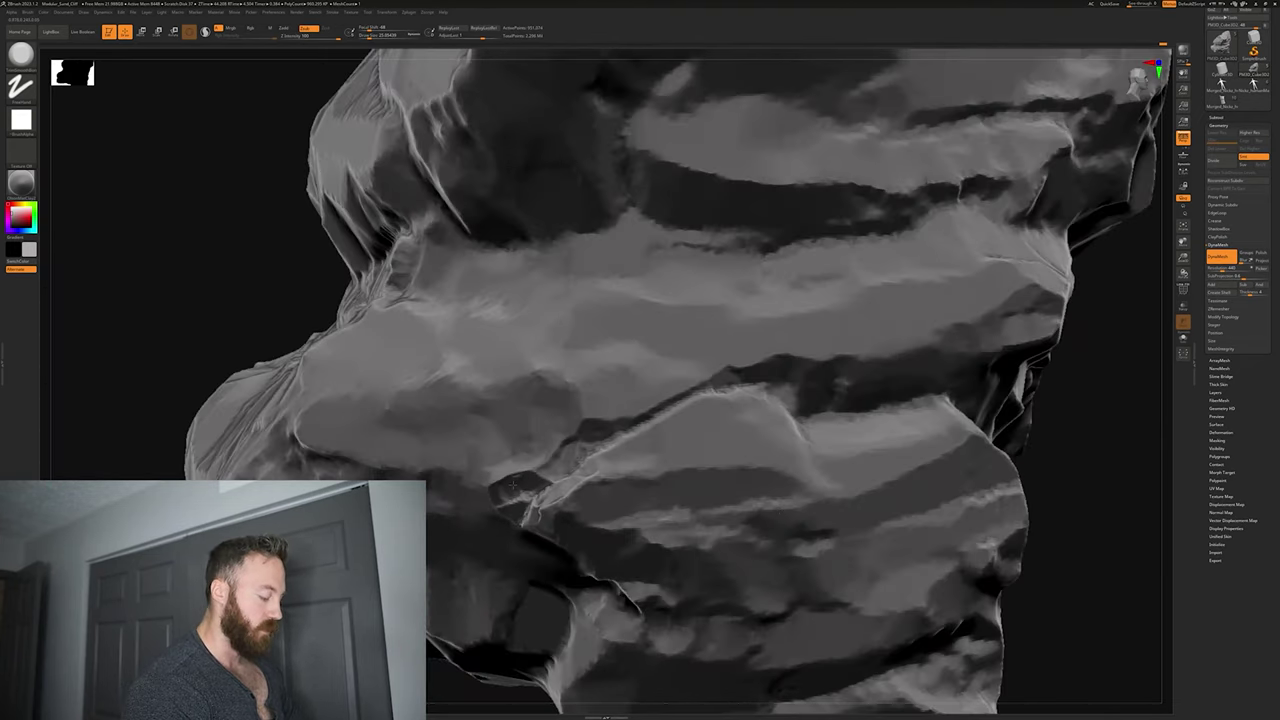
drag(1075, 527, 1049, 517)
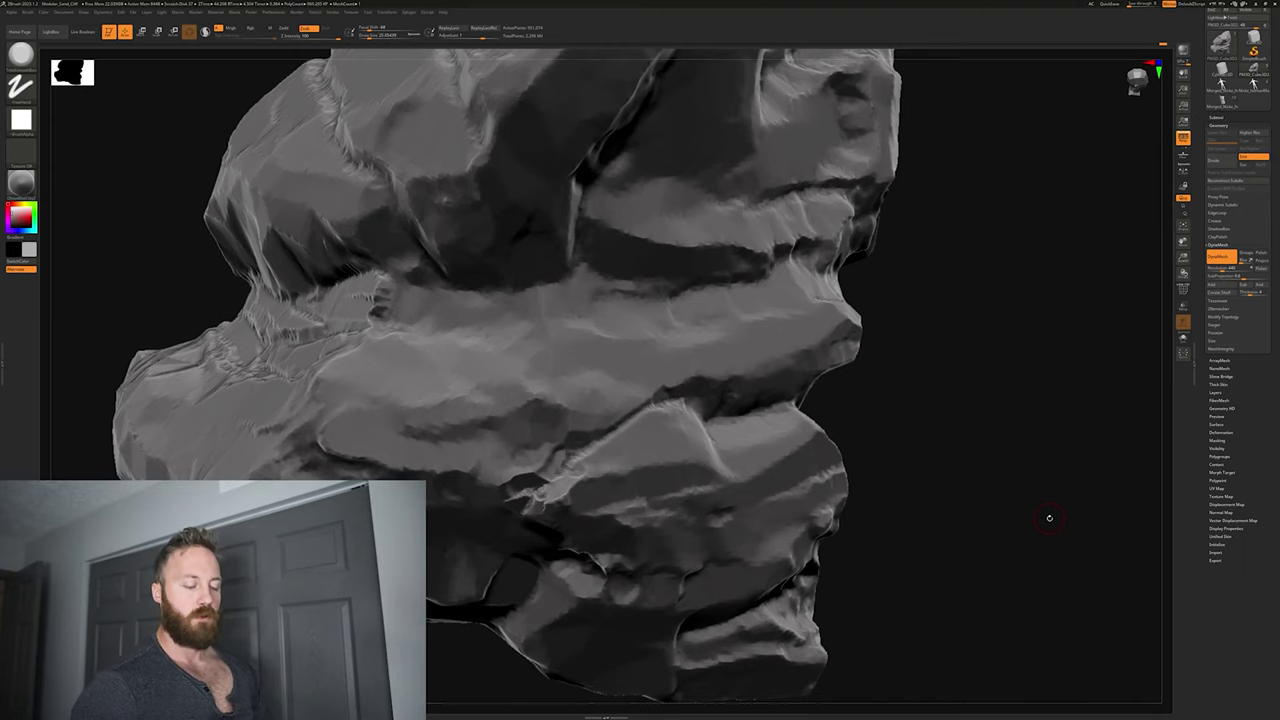
Step: Cut broken cracks along the seam where the upper rock face meets the middle ledge
mouse_move(1049, 517)
mouse_down()
mouse_move(897, 429)
mouse_move(1001, 534)
mouse_move(990, 462)
mouse_move(963, 423)
mouse_move(978, 365)
mouse_up()
mouse_move(980, 362)
right_down()
mouse_move(985, 395)
mouse_move(900, 400)
right_up()
key(space)
drag(940, 375, 928, 375)
right_drag(930, 400, 960, 546)
drag(960, 546, 873, 415)
drag(960, 500, 828, 308)
mouse_move(828, 306)
right_down()
mouse_move(700, 335)
mouse_move(870, 370)
mouse_move(800, 390)
right_up()
drag(560, 400, 668, 385)
drag(1070, 420, 1060, 460)
mouse_move(595, 238)
right_down()
mouse_move(680, 290)
mouse_move(541, 267)
mouse_move(449, 396)
mouse_move(600, 430)
right_up()
right_click(541, 267)
right_click(449, 396)
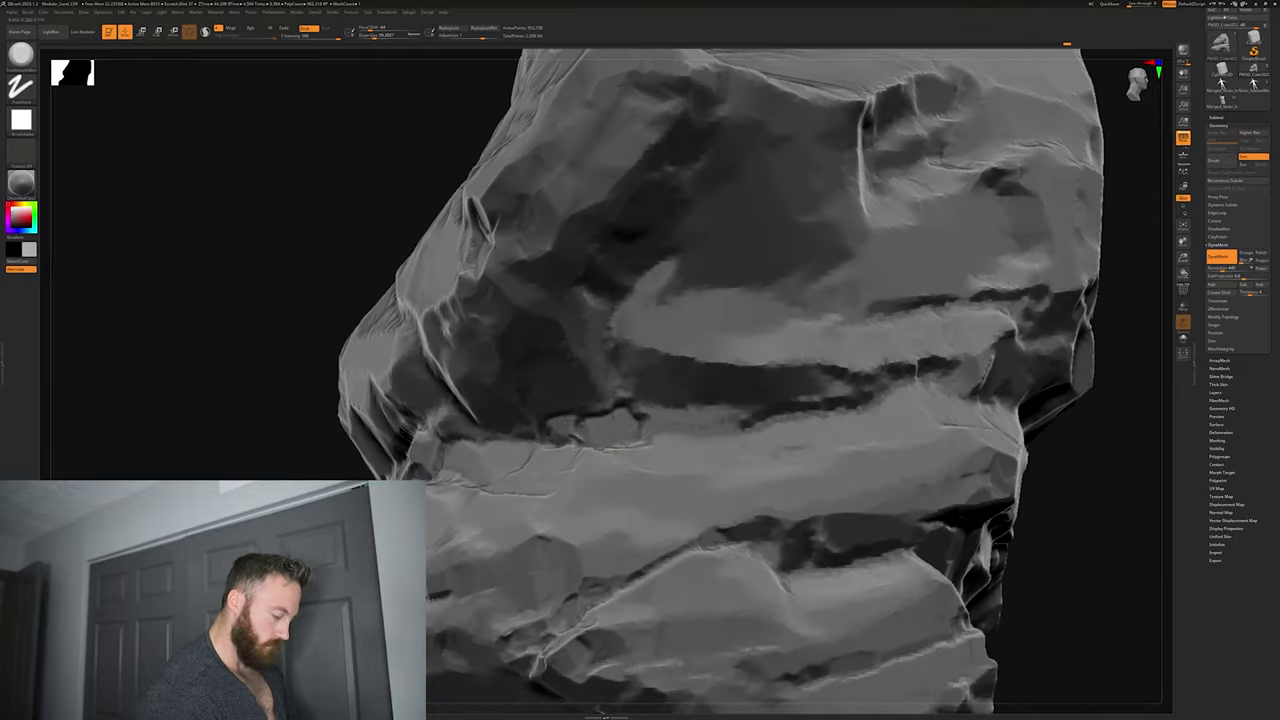
Step: Carve angular broken facets into the corner where the dark recess meets the middle ledge
drag(570, 425, 620, 425)
mouse_move(620, 425)
right_down()
mouse_move(580, 362)
mouse_move(557, 394)
right_up()
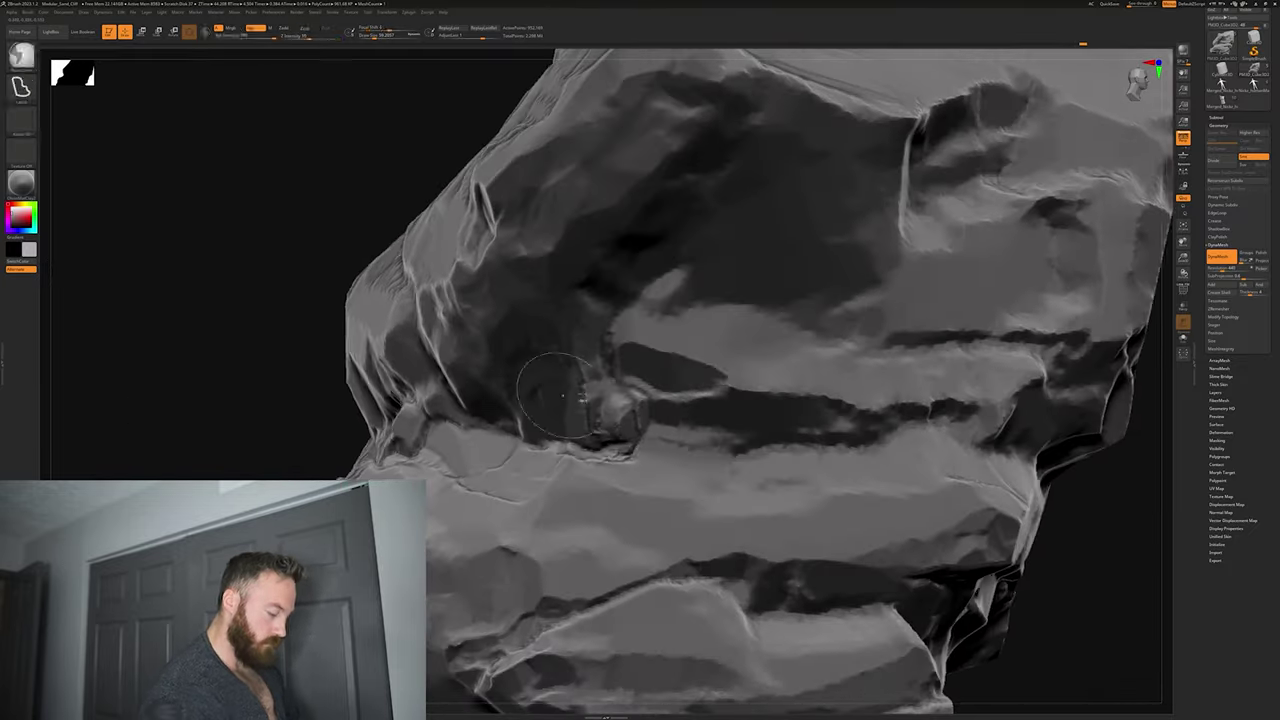
drag(557, 394, 612, 425)
mouse_move(612, 425)
right_down()
mouse_move(595, 415)
mouse_move(605, 390)
right_up()
drag(605, 390, 578, 349)
right_drag(578, 349, 590, 372)
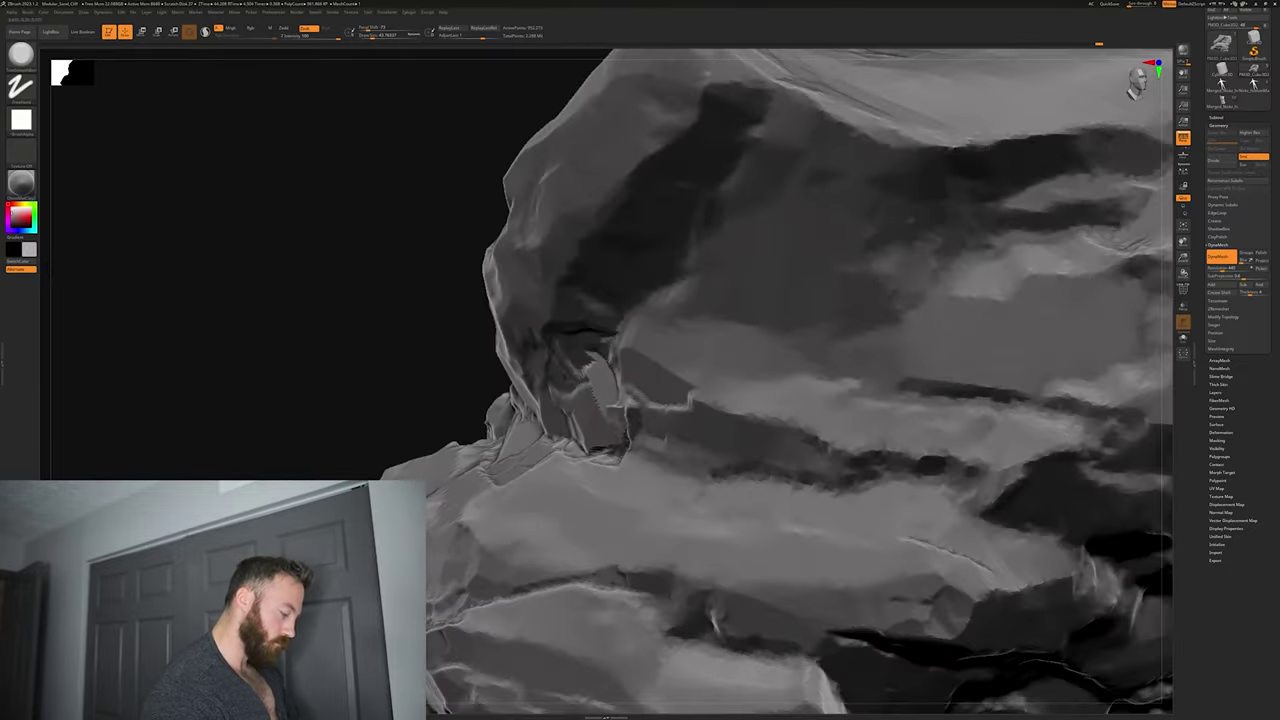
drag(590, 360, 615, 405)
mouse_move(615, 405)
right_down()
mouse_move(575, 375)
mouse_move(589, 420)
mouse_move(640, 410)
mouse_move(620, 400)
right_up()
drag(625, 385, 665, 410)
right_drag(665, 410, 654, 381)
Step: Sharpen the dark recess above the broken corner with short cracks and a crisp inner edge
right_drag(712, 342, 690, 285)
drag(655, 300, 710, 264)
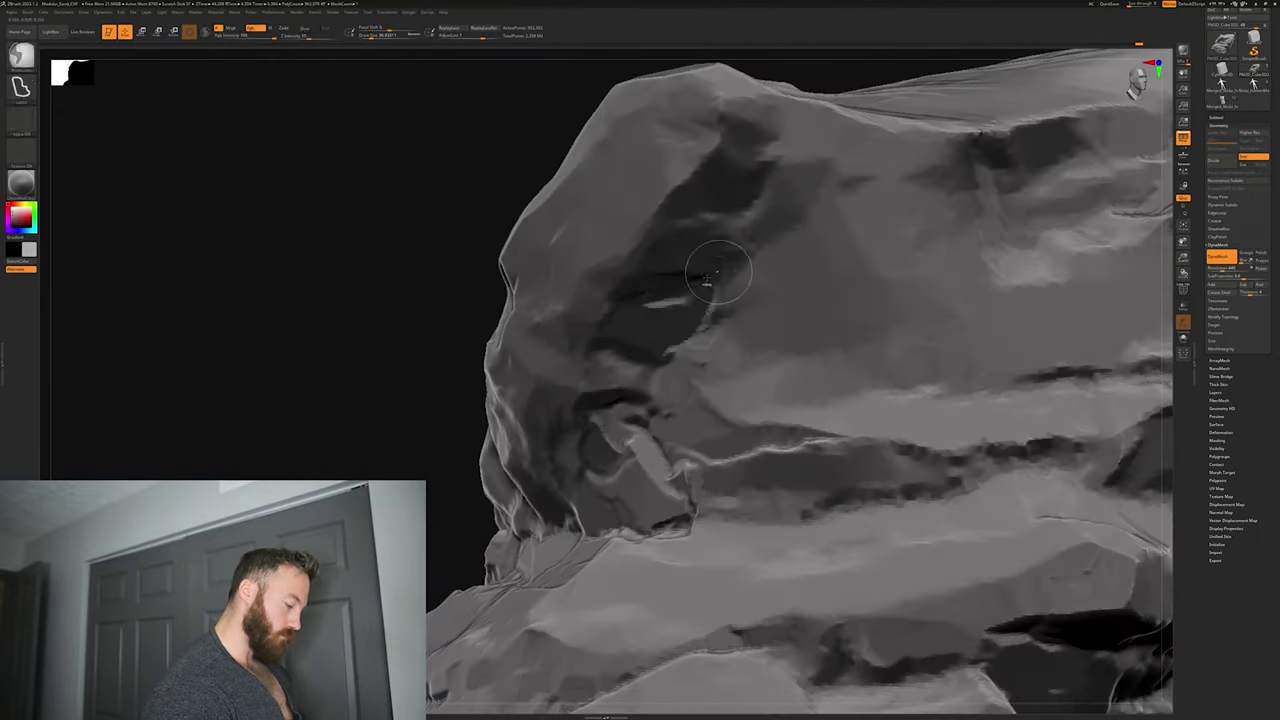
right_drag(710, 264, 652, 320)
drag(659, 413, 775, 258)
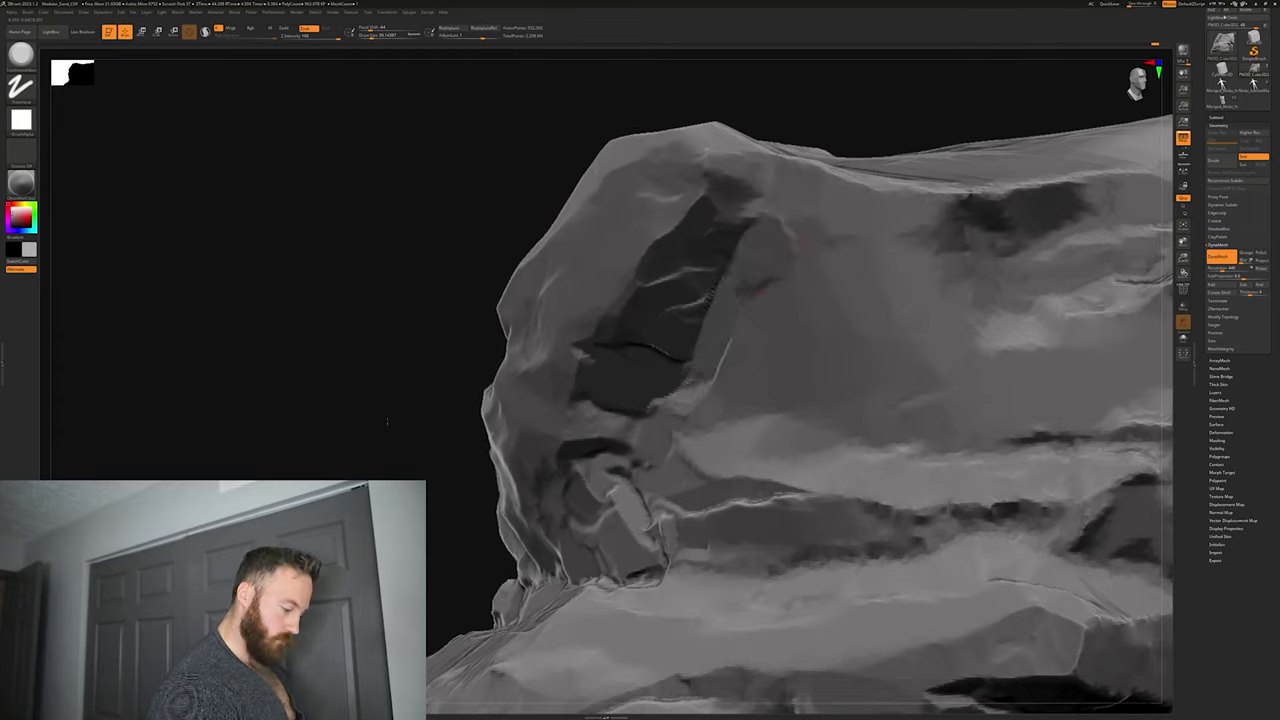
mouse_move(387, 421)
mouse_down()
mouse_move(345, 405)
mouse_move(385, 445)
mouse_move(390, 415)
mouse_up()
drag(760, 270, 746, 372)
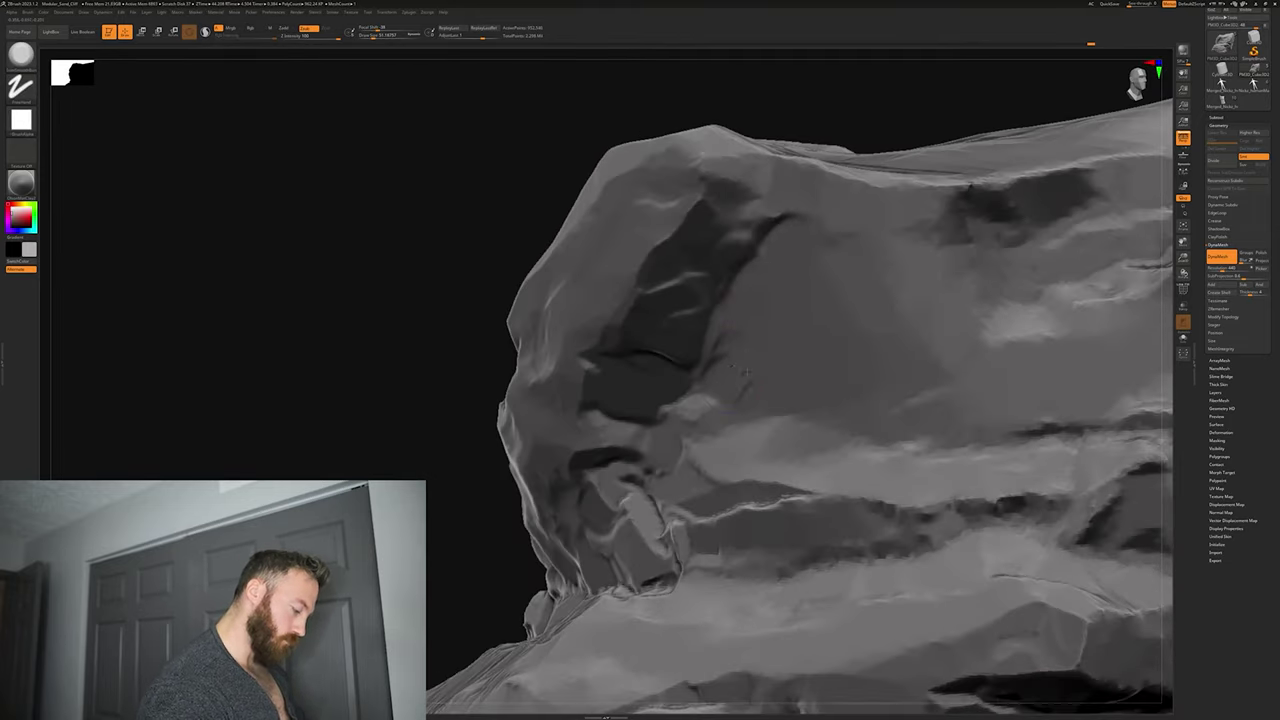
Step: Chip the rim where the sloping top meets the cracked upper side face
mouse_move(388, 372)
mouse_down()
mouse_move(377, 406)
mouse_move(362, 398)
mouse_move(372, 440)
mouse_move(352, 432)
mouse_move(390, 405)
mouse_move(360, 440)
mouse_up()
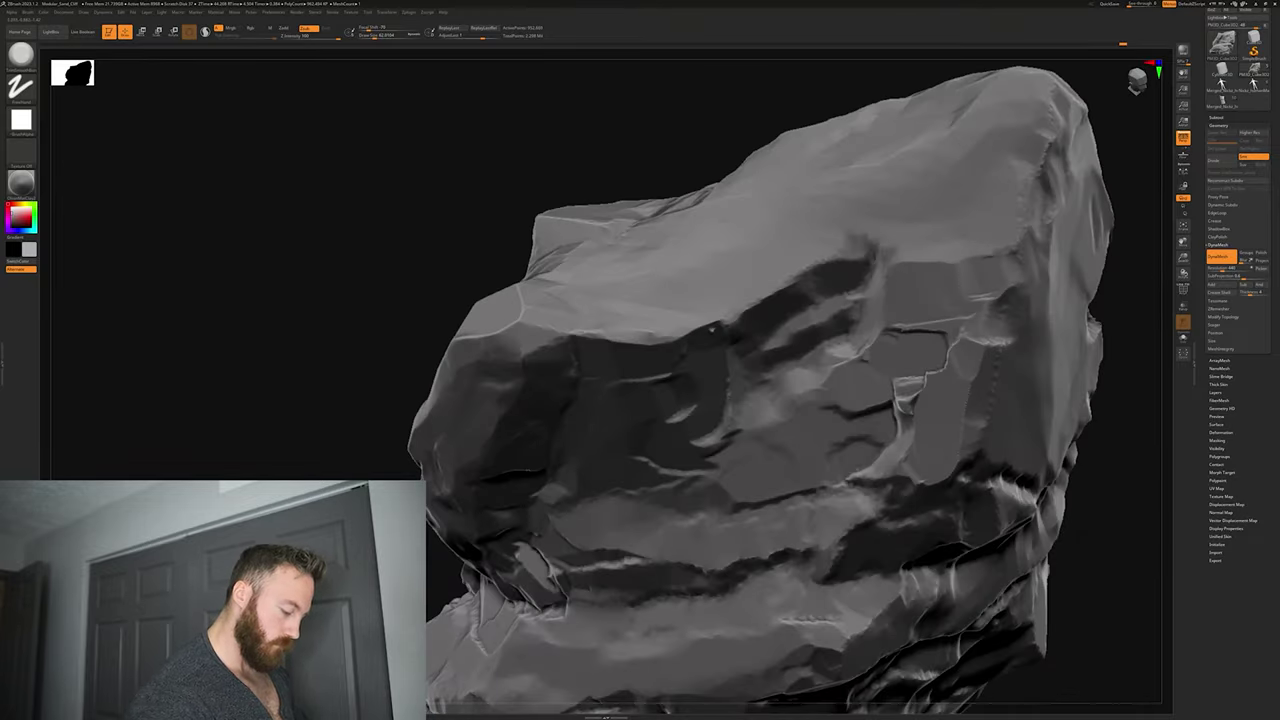
mouse_move(1135, 400)
mouse_down()
mouse_move(1100, 425)
mouse_move(1085, 400)
mouse_up()
drag(777, 297, 885, 311)
drag(1110, 420, 848, 300)
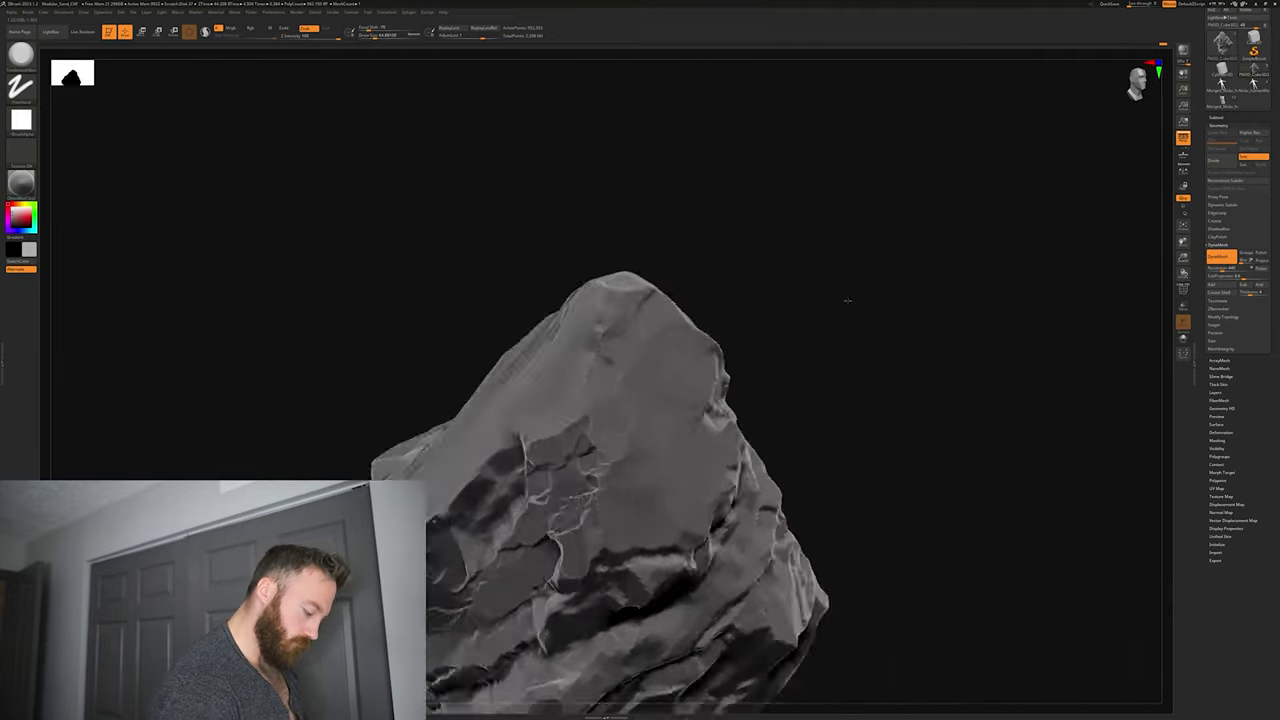
drag(960, 330, 1030, 648)
drag(720, 310, 680, 258)
mouse_move(860, 270)
mouse_down()
mouse_move(760, 300)
mouse_move(830, 320)
mouse_up()
Step: Cut stepped breaks and layered cracks into the side face beneath the sloping top
drag(634, 294, 618, 370)
drag(860, 300, 700, 330)
drag(900, 180, 830, 300)
mouse_move(850, 165)
mouse_down()
mouse_move(914, 143)
mouse_move(803, 146)
mouse_move(910, 215)
mouse_move(890, 210)
mouse_move(840, 250)
mouse_move(1060, 250)
mouse_move(980, 250)
mouse_up()
key(ctrl+z)
drag(565, 375, 665, 268)
mouse_move(960, 250)
alt+mouse_down()
mouse_move(891, 377)
mouse_move(960, 300)
alt+mouse_up()
drag(1060, 250, 1090, 280)
drag(690, 375, 700, 335)
drag(1040, 250, 1010, 260)
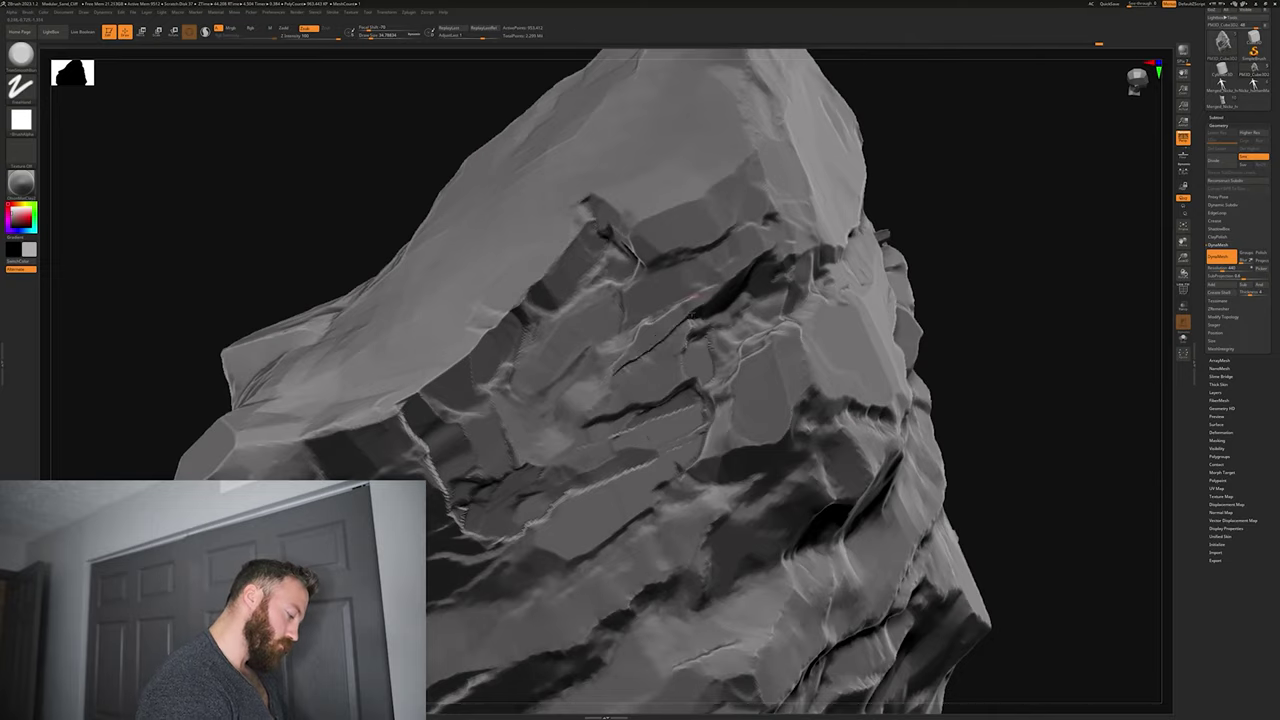
Step: Deepen the diagonal strata cracks across the middle of the upper side face
drag(692, 314, 630, 365)
drag(1040, 250, 1060, 252)
drag(700, 350, 775, 325)
key(ctrl+z)
mouse_move(1060, 250)
mouse_down()
mouse_move(970, 250)
mouse_move(871, 337)
mouse_move(940, 300)
mouse_up()
drag(570, 285, 650, 275)
Step: Carve layered cracks across the overhanging block and roughen its dark underside
mouse_move(920, 295)
mouse_down()
mouse_move(970, 300)
mouse_move(885, 308)
mouse_move(920, 345)
mouse_up()
alt+drag(920, 345, 920, 300)
mouse_move(798, 411)
mouse_down()
mouse_move(930, 405)
mouse_move(900, 450)
mouse_move(930, 480)
mouse_move(820, 460)
mouse_up()
drag(620, 450, 700, 490)
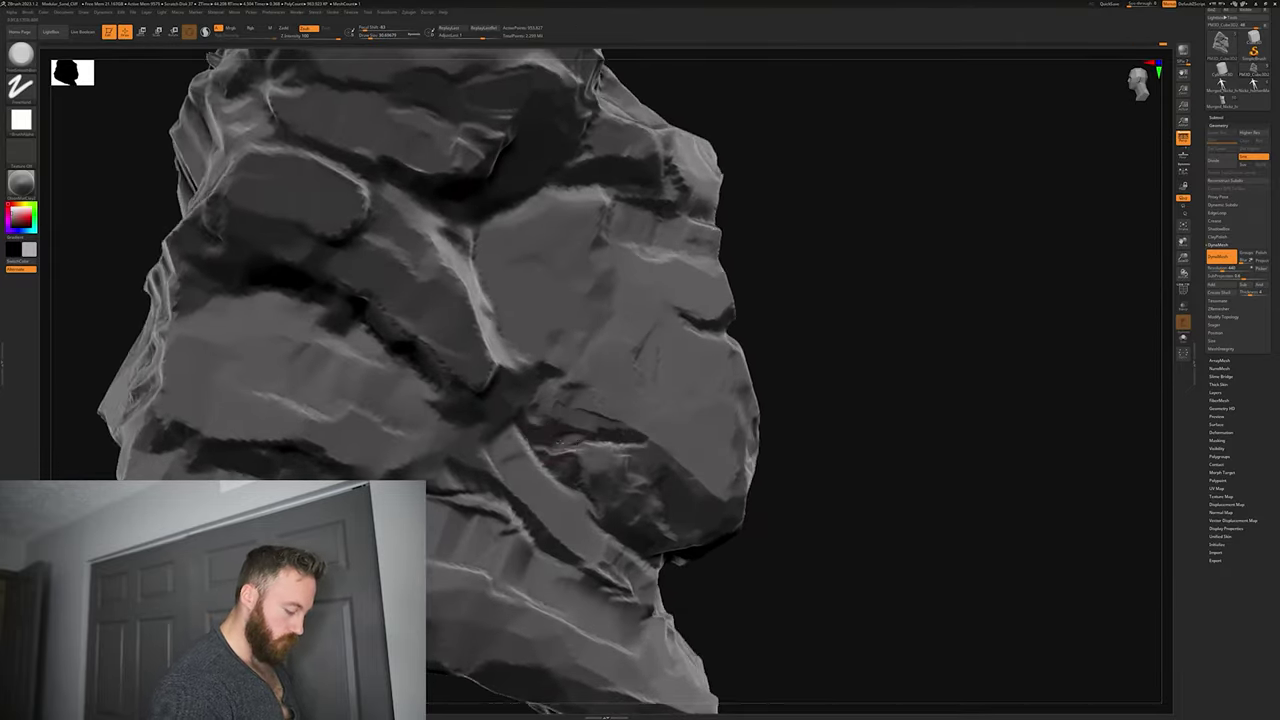
drag(580, 440, 680, 460)
mouse_move(850, 440)
mouse_down()
mouse_move(877, 499)
mouse_move(803, 420)
mouse_move(880, 490)
mouse_up()
key(space)
drag(540, 450, 460, 440)
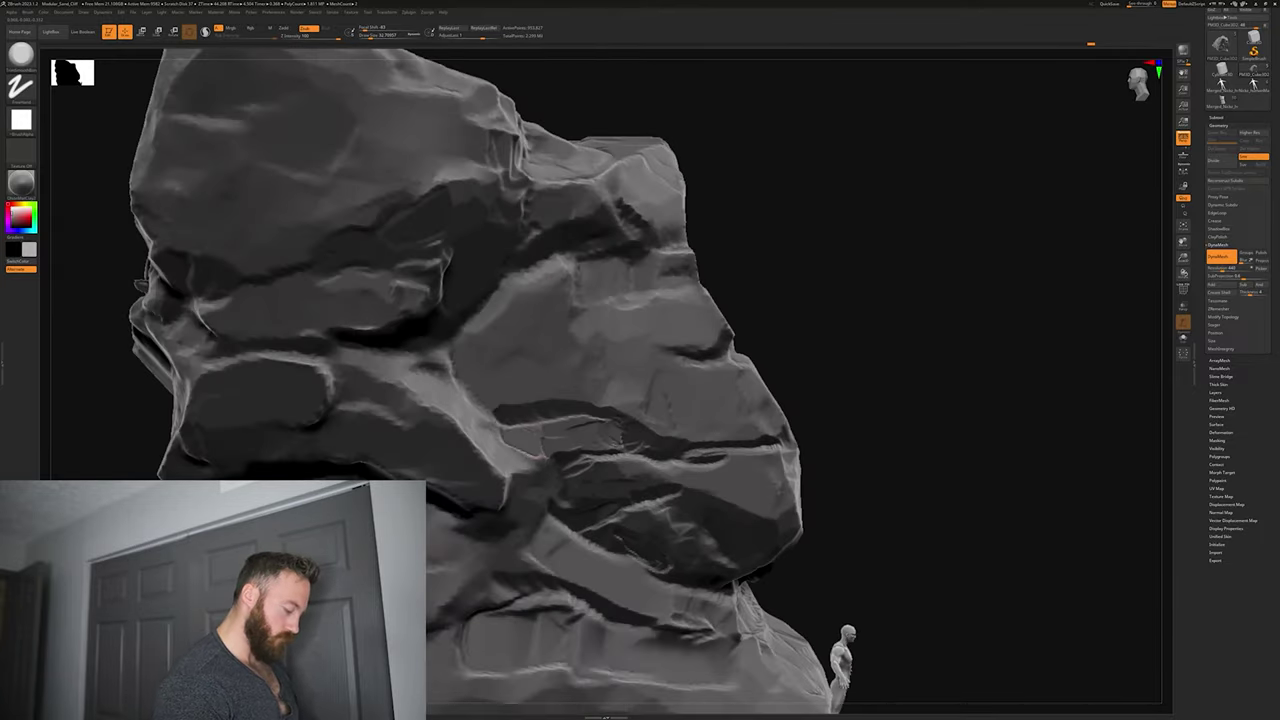
Step: Carve stepped, plate-like breaks and fine cracks into the middle of the side face below the top ledge
alt+drag(784, 340, 882, 339)
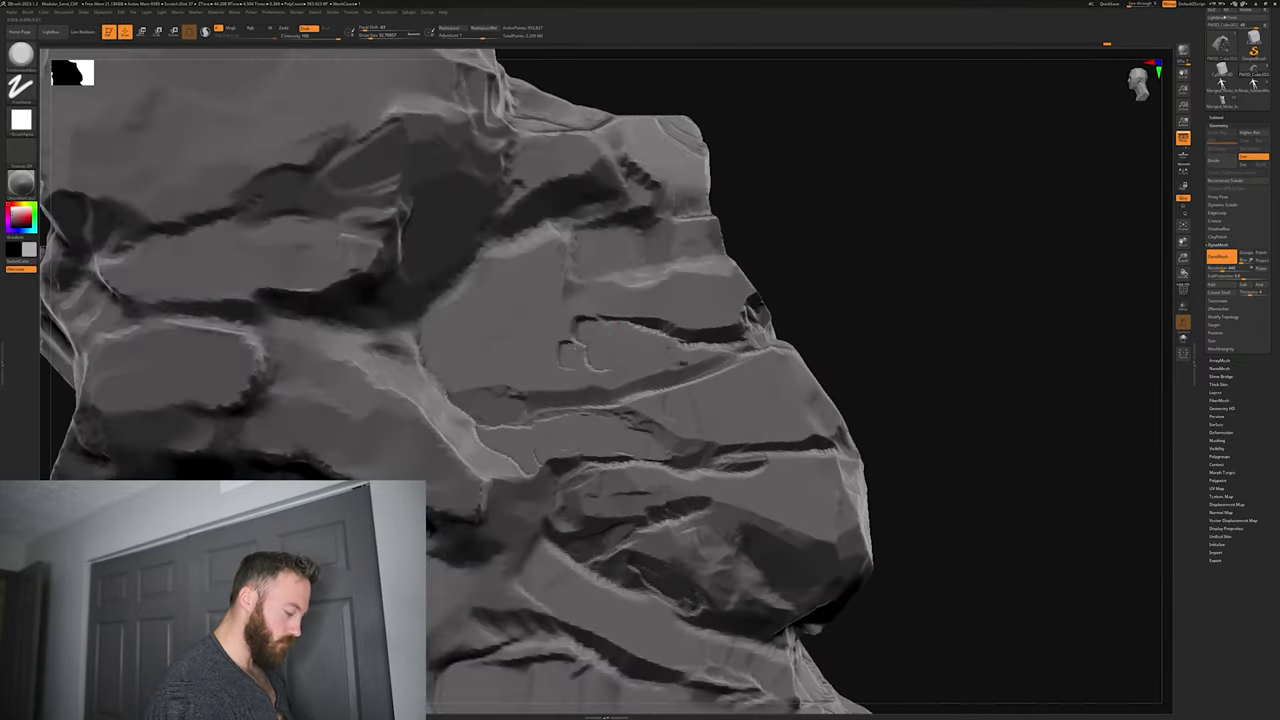
right_drag(617, 325, 650, 318)
right_drag(808, 388, 740, 380)
drag(604, 288, 662, 343)
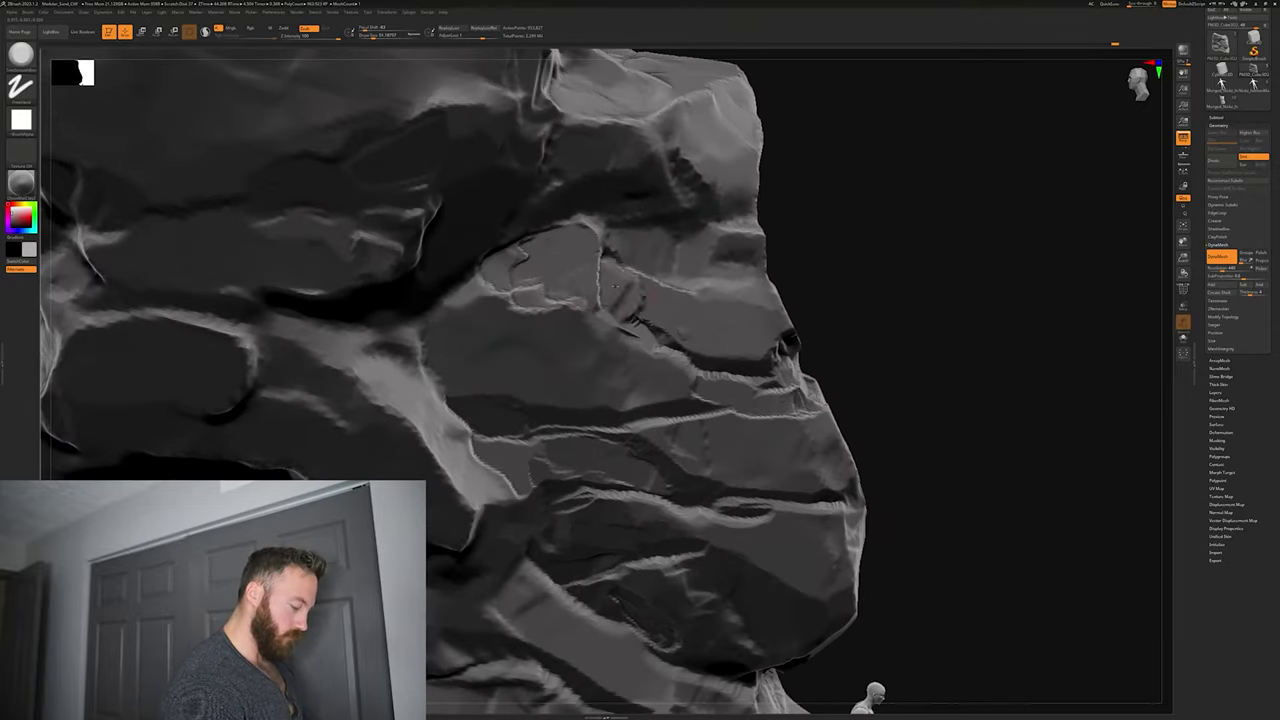
Step: Deepen the crevice beneath the upper blocks and undercut the ledge running towards the rock's outer edge
drag(905, 160, 841, 179)
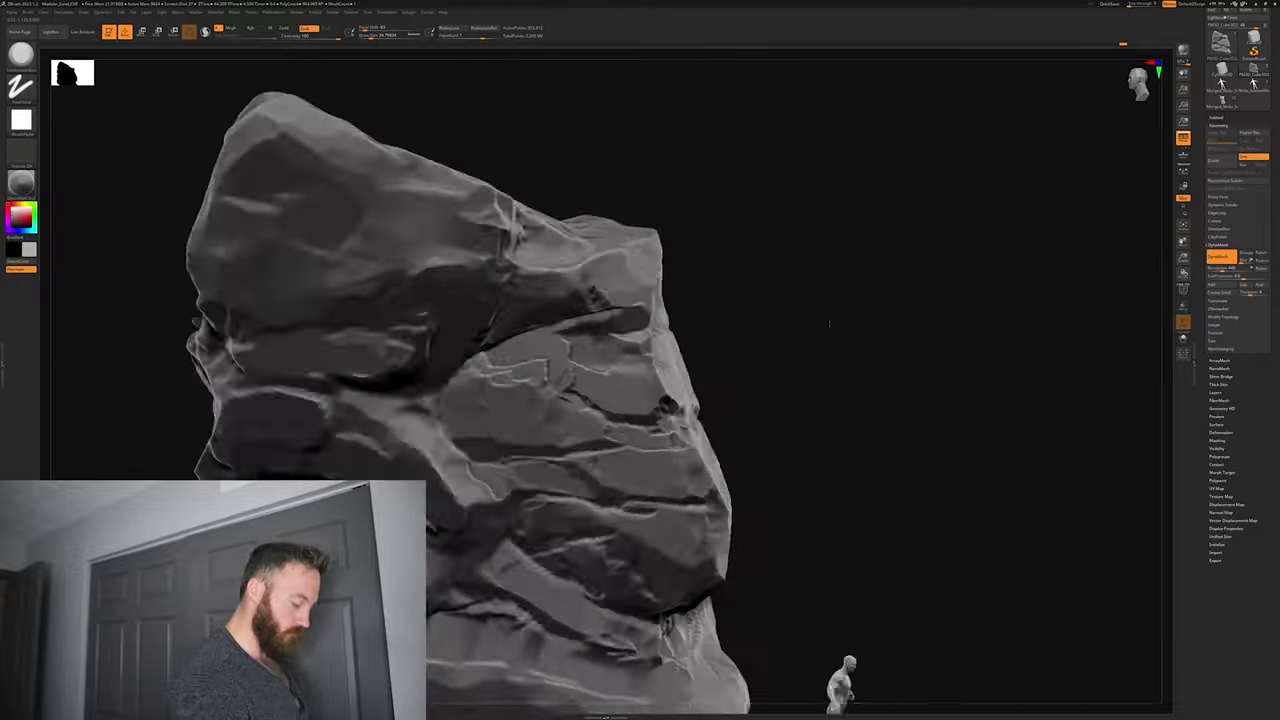
mouse_move(811, 336)
mouse_down()
mouse_move(700, 345)
mouse_move(800, 340)
mouse_up()
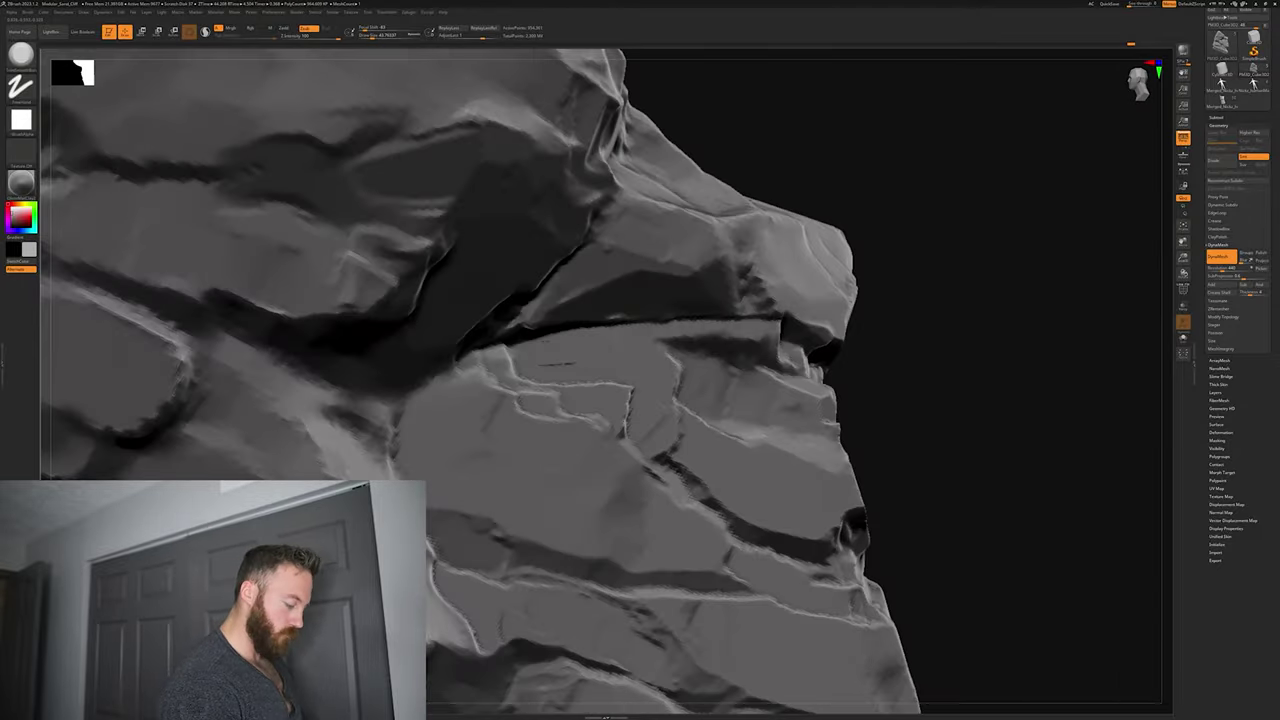
mouse_move(475, 366)
mouse_down()
mouse_move(583, 321)
mouse_move(588, 288)
mouse_up()
mouse_move(940, 330)
mouse_down()
mouse_move(800, 335)
mouse_move(880, 350)
mouse_move(1020, 320)
mouse_move(1100, 325)
mouse_move(1070, 330)
mouse_up()
drag(560, 388, 645, 328)
mouse_move(1060, 330)
mouse_down()
mouse_move(1108, 371)
mouse_move(1060, 340)
mouse_up()
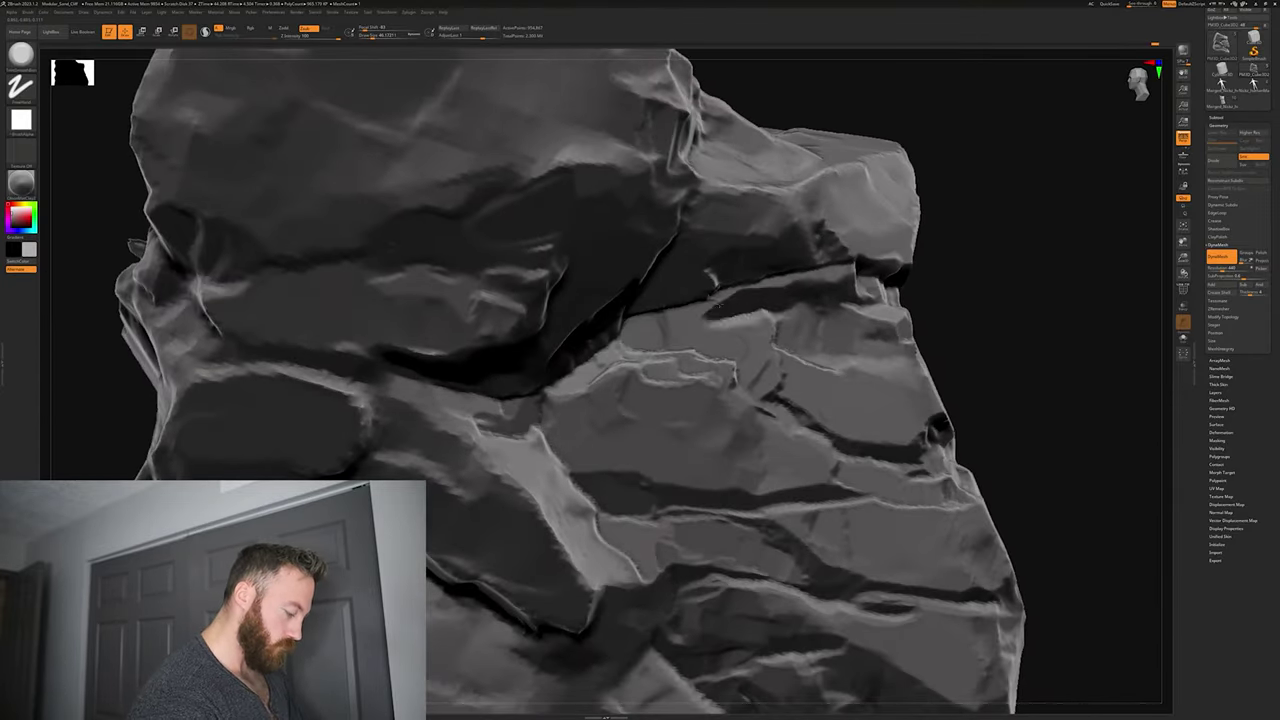
Step: Chip the stone edges along the crevice under the top block and around the dark overhang
drag(718, 308, 731, 330)
mouse_move(943, 271)
mouse_down()
mouse_move(960, 255)
mouse_move(1034, 266)
mouse_move(977, 243)
mouse_move(1034, 250)
mouse_up()
alt+drag(1034, 250, 1150, 130)
mouse_move(1100, 250)
mouse_down()
mouse_move(980, 290)
mouse_move(1060, 300)
mouse_move(1050, 275)
mouse_move(1005, 300)
mouse_move(640, 290)
mouse_move(869, 243)
mouse_move(900, 280)
mouse_up()
drag(680, 249, 686, 295)
mouse_move(950, 280)
mouse_down()
mouse_move(874, 286)
mouse_move(920, 300)
mouse_move(900, 303)
mouse_move(990, 295)
mouse_up()
drag(815, 256, 821, 251)
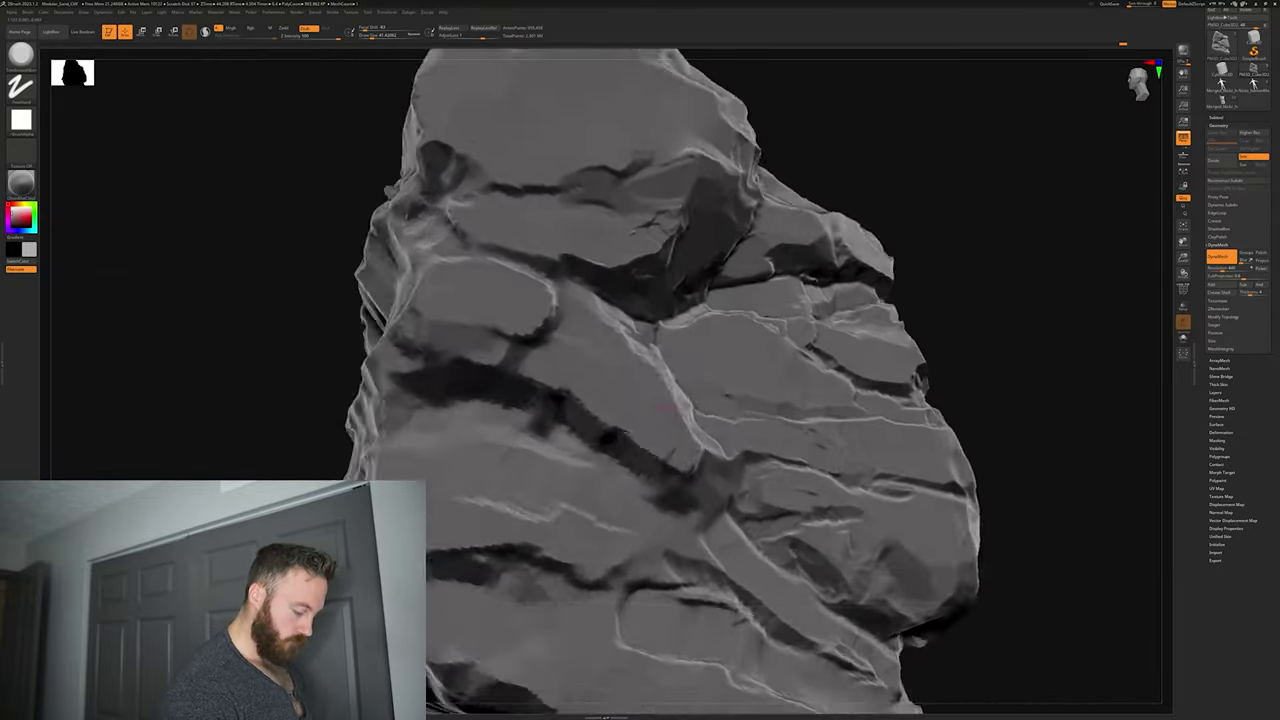
Step: Break the smooth diagonal ledge across the middle of the face into separate blocks with deep cracks
mouse_move(1060, 300)
mouse_down()
mouse_move(960, 300)
mouse_move(791, 523)
mouse_move(1050, 400)
mouse_up()
drag(651, 414, 660, 460)
mouse_move(1020, 356)
mouse_down()
mouse_move(930, 345)
mouse_move(1010, 370)
mouse_move(846, 397)
mouse_move(1040, 390)
mouse_move(1080, 220)
mouse_up()
mouse_move(922, 282)
mouse_down()
mouse_move(840, 320)
mouse_move(930, 300)
mouse_move(700, 590)
mouse_up()
mouse_move(411, 440)
ctrl+right_down()
mouse_move(571, 371)
mouse_move(577, 473)
ctrl+right_up()
key(space)
drag(615, 429, 607, 421)
ctrl+right_drag(599, 494, 391, 447)
drag(383, 445, 655, 312)
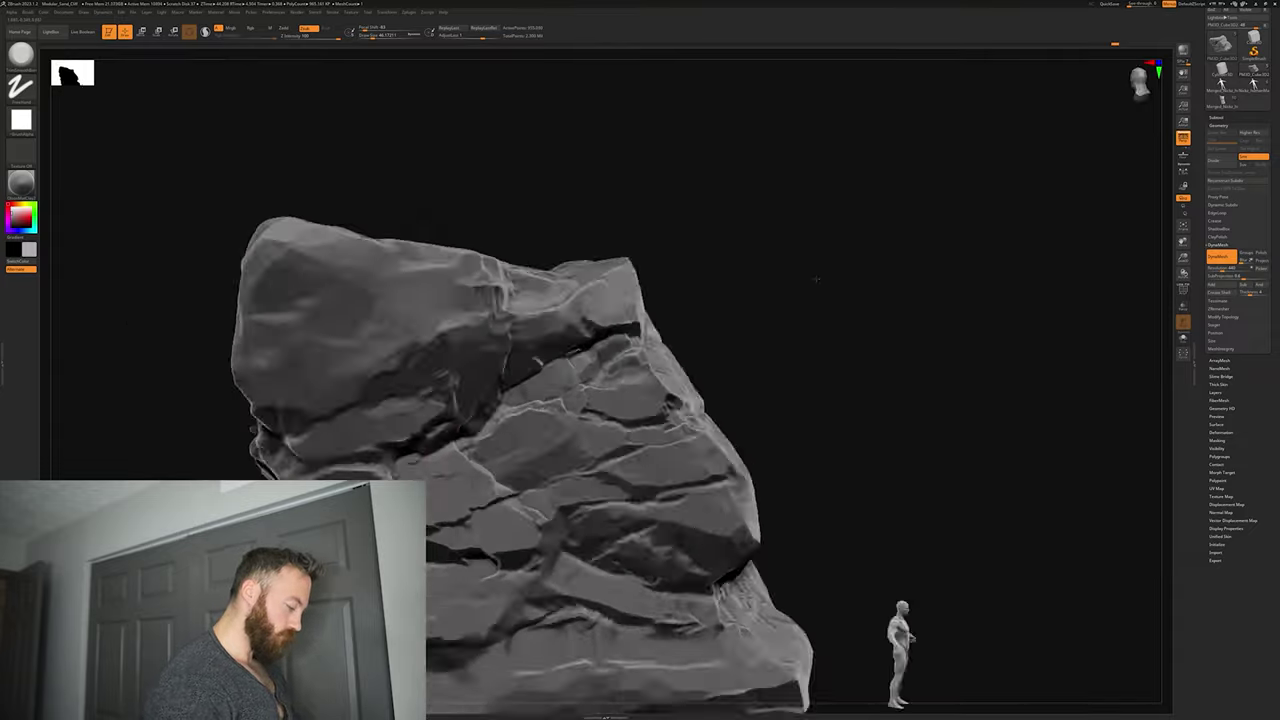
Step: Switch brushes from Move Topological to Trim Smooth Border and chip the blocks at the centre of the face
key(b)
mouse_move(816, 279)
ctrl+right_down()
mouse_move(608, 434)
mouse_move(640, 430)
mouse_move(600, 420)
ctrl+right_up()
key(m)
key(t)
key(b)
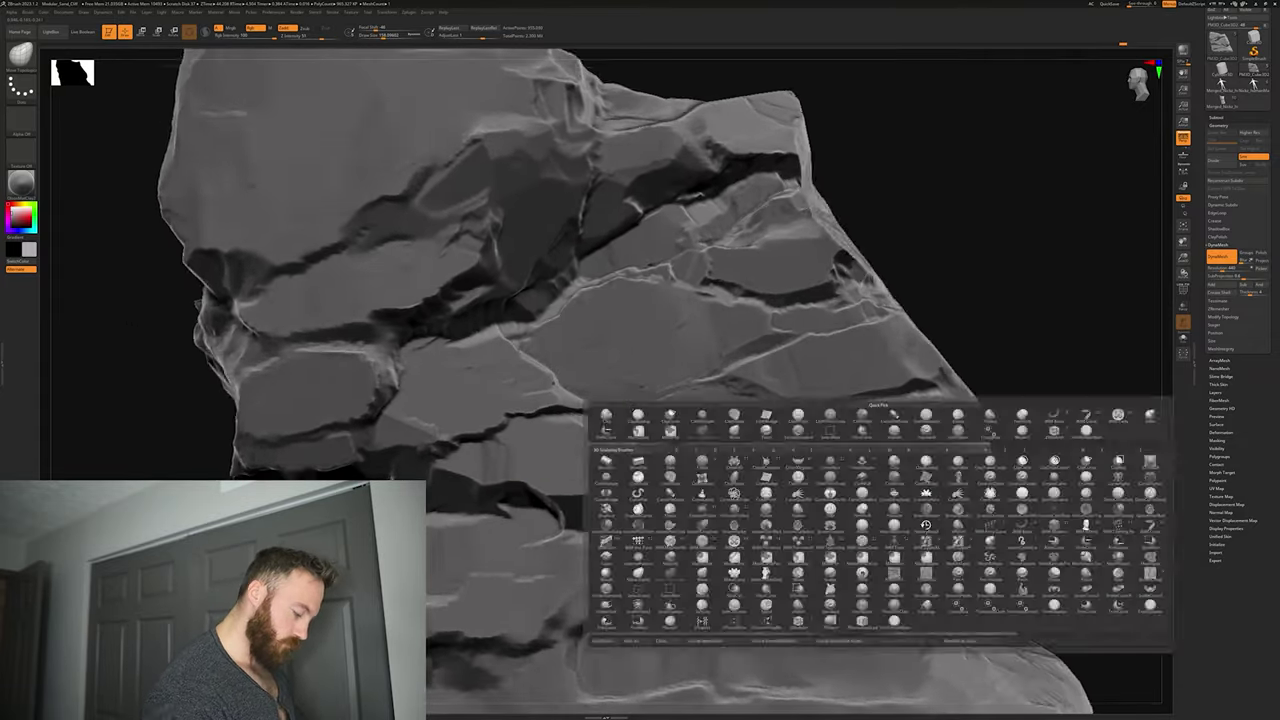
key(t)
key(s)
mouse_move(1010, 215)
mouse_down()
mouse_move(917, 209)
mouse_move(1120, 180)
mouse_move(1031, 168)
mouse_move(935, 219)
mouse_move(1031, 354)
mouse_move(963, 366)
mouse_move(899, 292)
mouse_up()
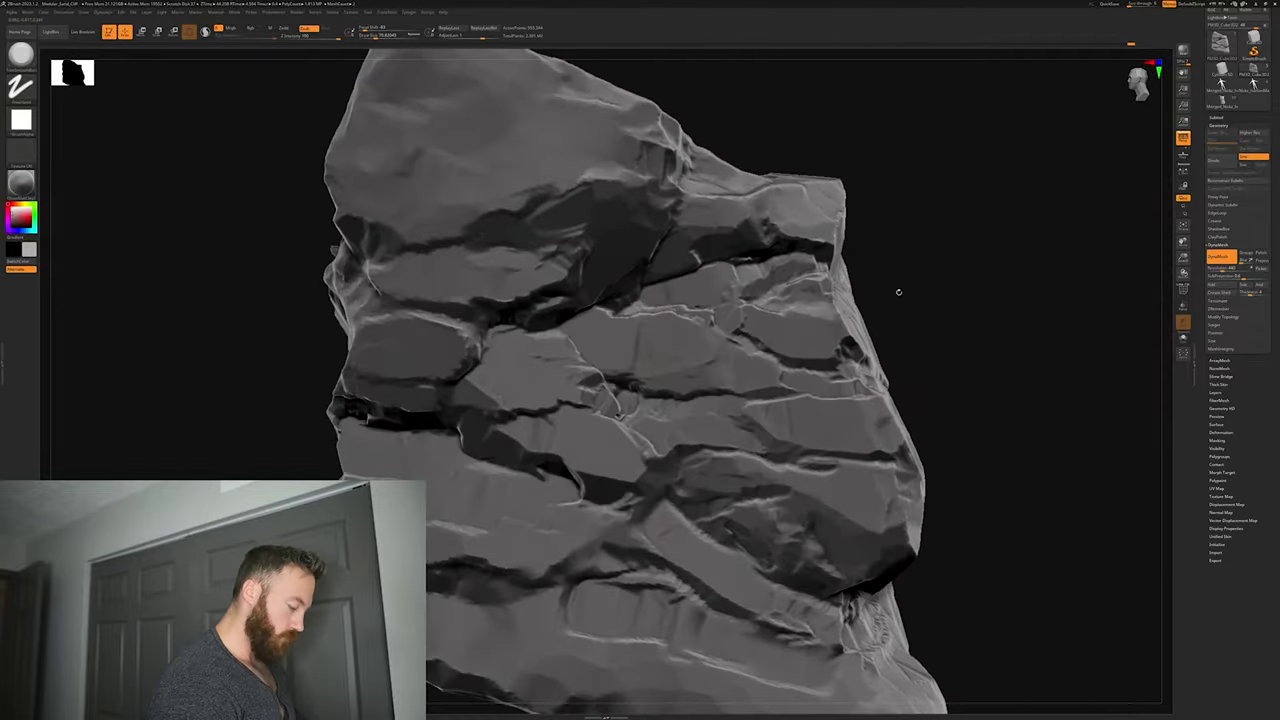
ctrl+right_drag(899, 292, 893, 385)
drag(590, 440, 490, 432)
Step: Refine the horizontal crack and the small broken fragments across the centre of the face
mouse_move(1012, 290)
ctrl+right_down()
mouse_move(1006, 251)
mouse_move(973, 285)
ctrl+right_up()
drag(973, 285, 954, 343)
ctrl+right_drag(954, 343, 1146, 200)
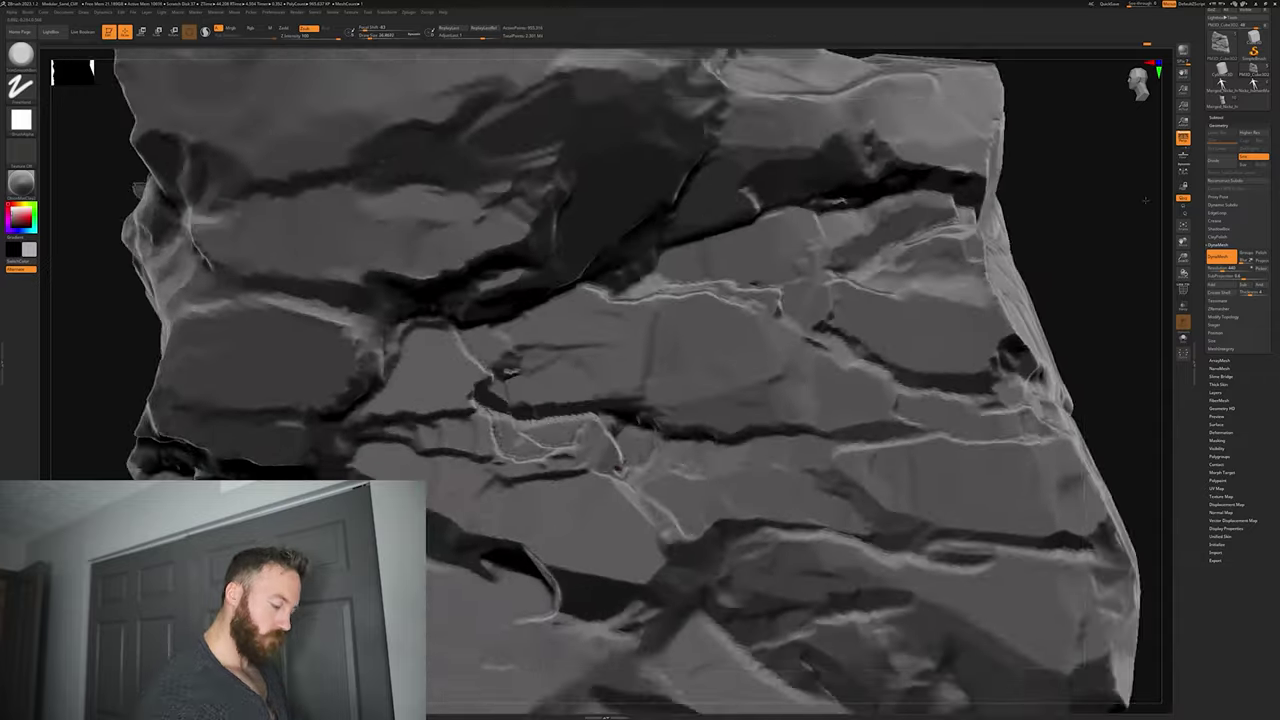
drag(1146, 200, 951, 311)
ctrl+right_drag(951, 311, 973, 390)
drag(580, 368, 617, 397)
drag(1100, 372, 1116, 368)
ctrl+right_drag(1060, 368, 1031, 300)
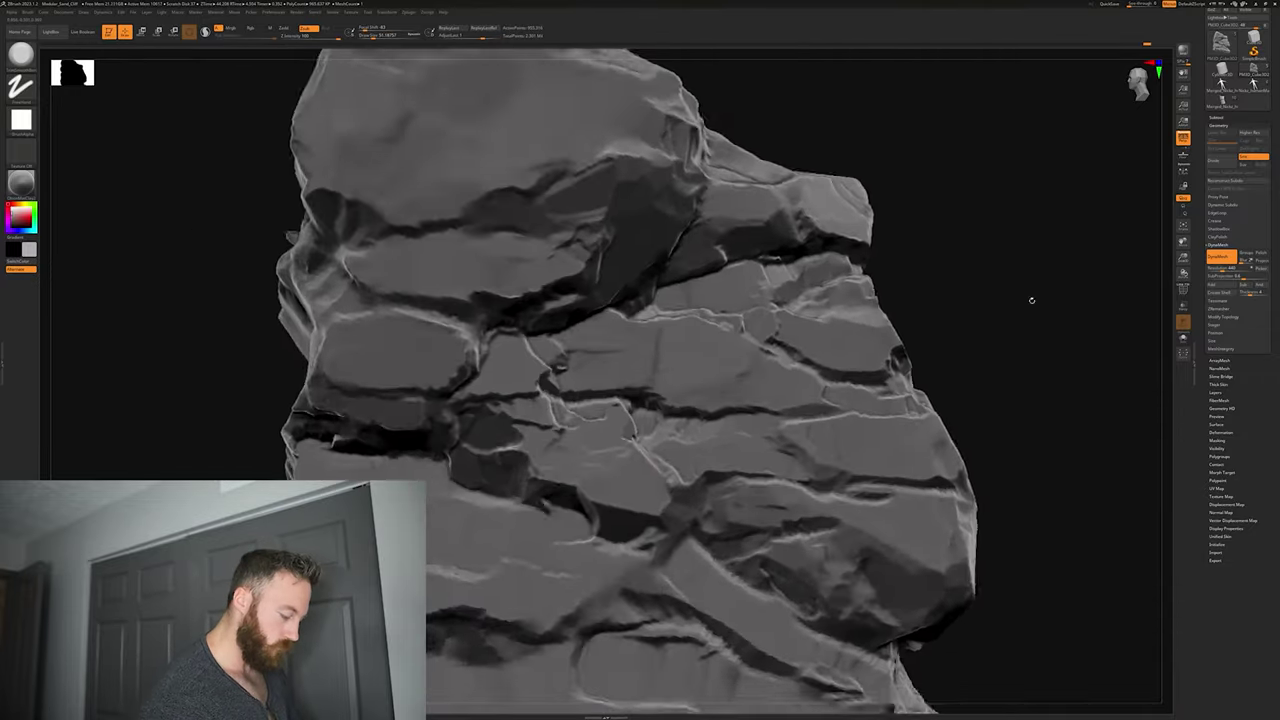
Step: Carve cracks and chipped layers into the lower strata and along the base of the cliff
drag(1031, 300, 1036, 530)
drag(492, 296, 1000, 345)
ctrl+right_drag(1000, 345, 1030, 420)
alt+drag(559, 153, 846, 396)
right_drag(846, 396, 879, 532)
mouse_move(947, 434)
ctrl+right_down()
mouse_move(950, 500)
mouse_move(1010, 470)
mouse_move(1068, 400)
mouse_move(955, 411)
mouse_move(810, 500)
mouse_move(900, 563)
mouse_move(965, 555)
ctrl+right_up()
drag(850, 375, 742, 488)
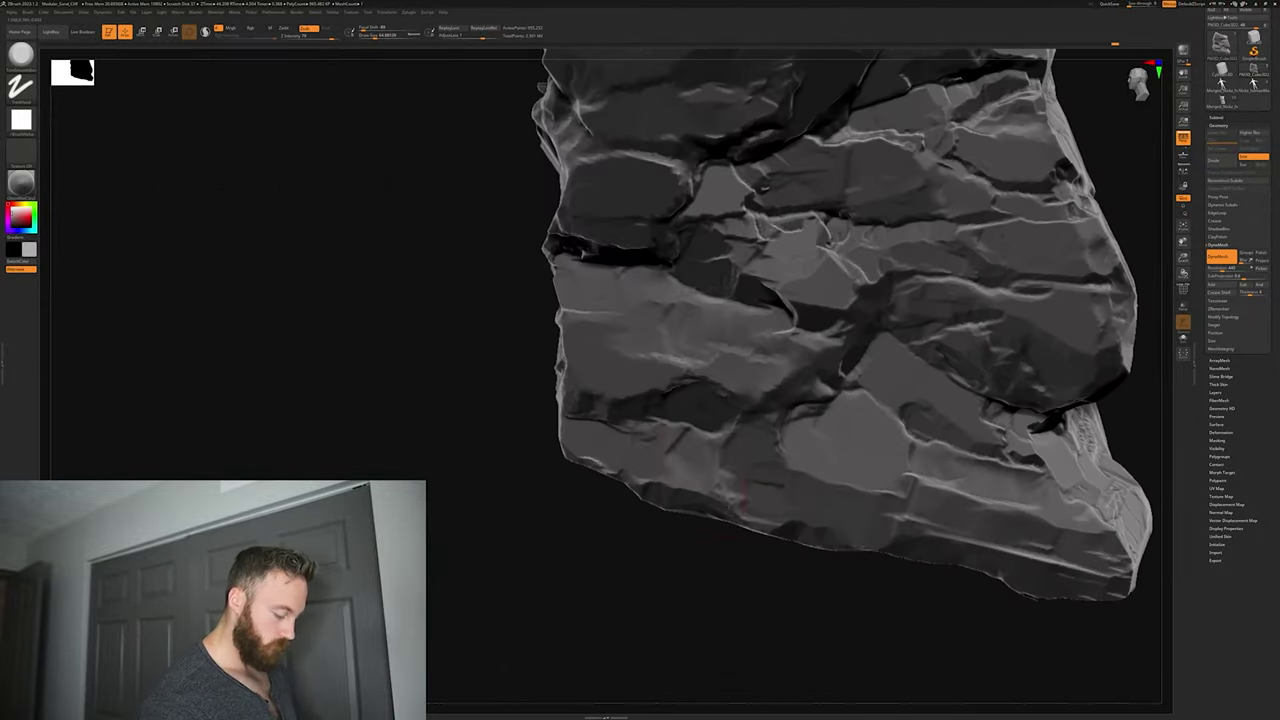
mouse_move(882, 528)
mouse_down()
mouse_move(845, 475)
mouse_move(790, 470)
mouse_move(750, 410)
mouse_move(820, 480)
mouse_up()
Step: Cut thin horizontal cracks and stepped edges into the stacked blocks of the adjoining side face
mouse_move(1100, 420)
mouse_down()
mouse_move(977, 432)
mouse_move(1046, 401)
mouse_move(1000, 450)
mouse_move(1010, 420)
mouse_move(980, 400)
mouse_move(1017, 354)
mouse_move(960, 360)
mouse_move(1000, 340)
mouse_move(963, 334)
mouse_move(929, 374)
mouse_move(960, 420)
mouse_up()
mouse_move(705, 420)
mouse_down()
mouse_move(760, 400)
mouse_move(695, 436)
mouse_up()
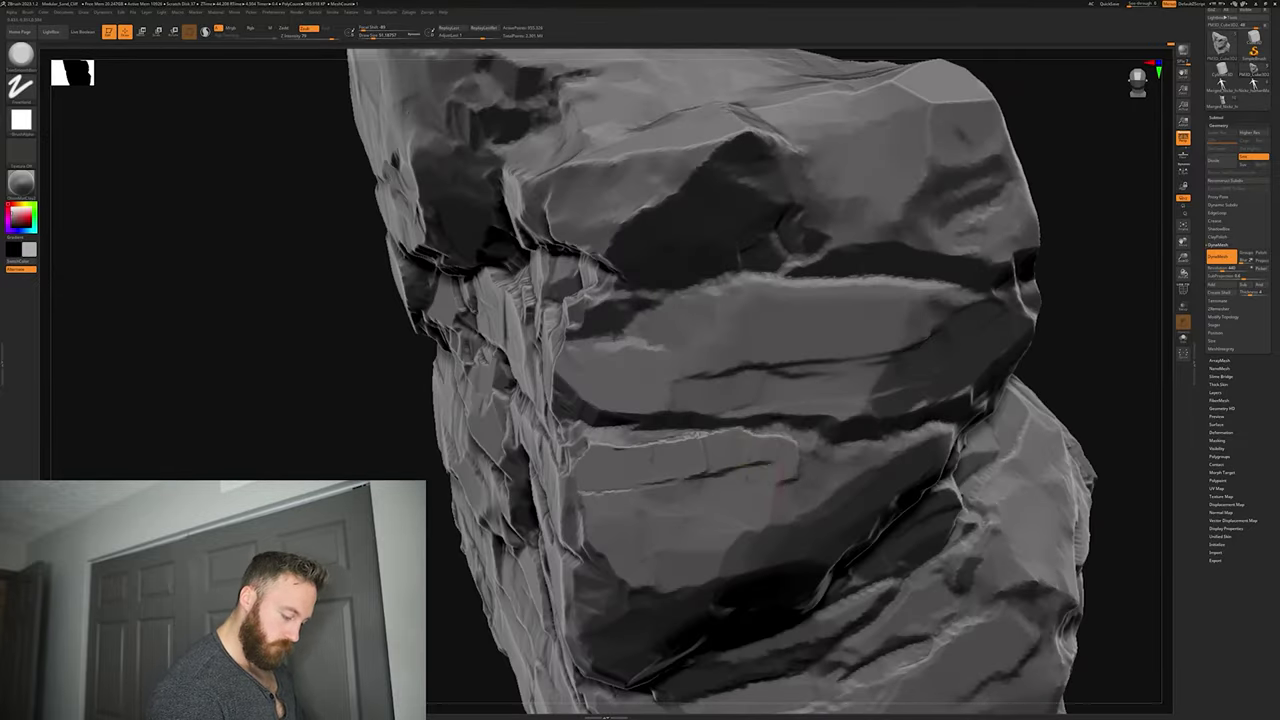
mouse_move(890, 410)
mouse_down()
mouse_move(941, 366)
mouse_move(969, 434)
mouse_move(988, 440)
mouse_move(1000, 420)
mouse_move(880, 440)
mouse_move(870, 530)
mouse_move(594, 486)
mouse_move(715, 560)
mouse_up()
key(space)
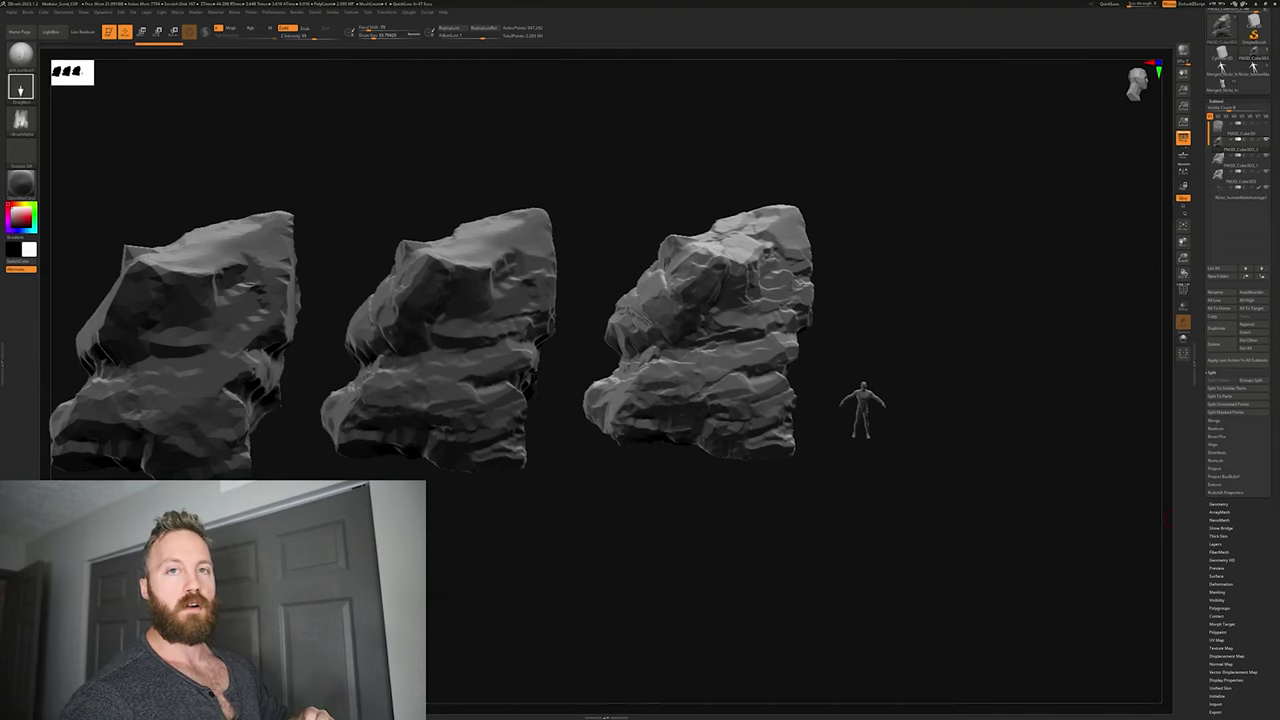
Step: Duplicate the most detailed rock, move the copy beyond the human figure, and select a subtool for layer work
alt+drag(1018, 370, 876, 370)
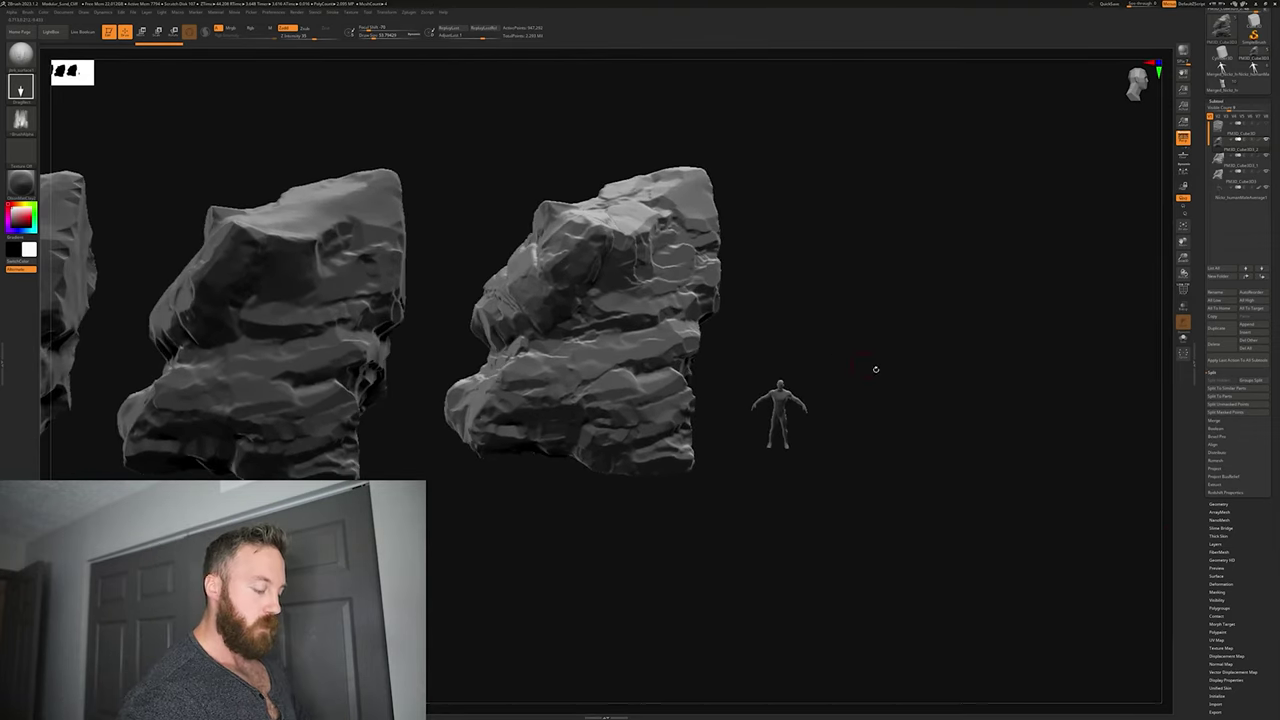
click(1228, 333)
key(space)
key(w)
drag(608, 334, 985, 326)
alt+drag(1153, 361, 915, 371)
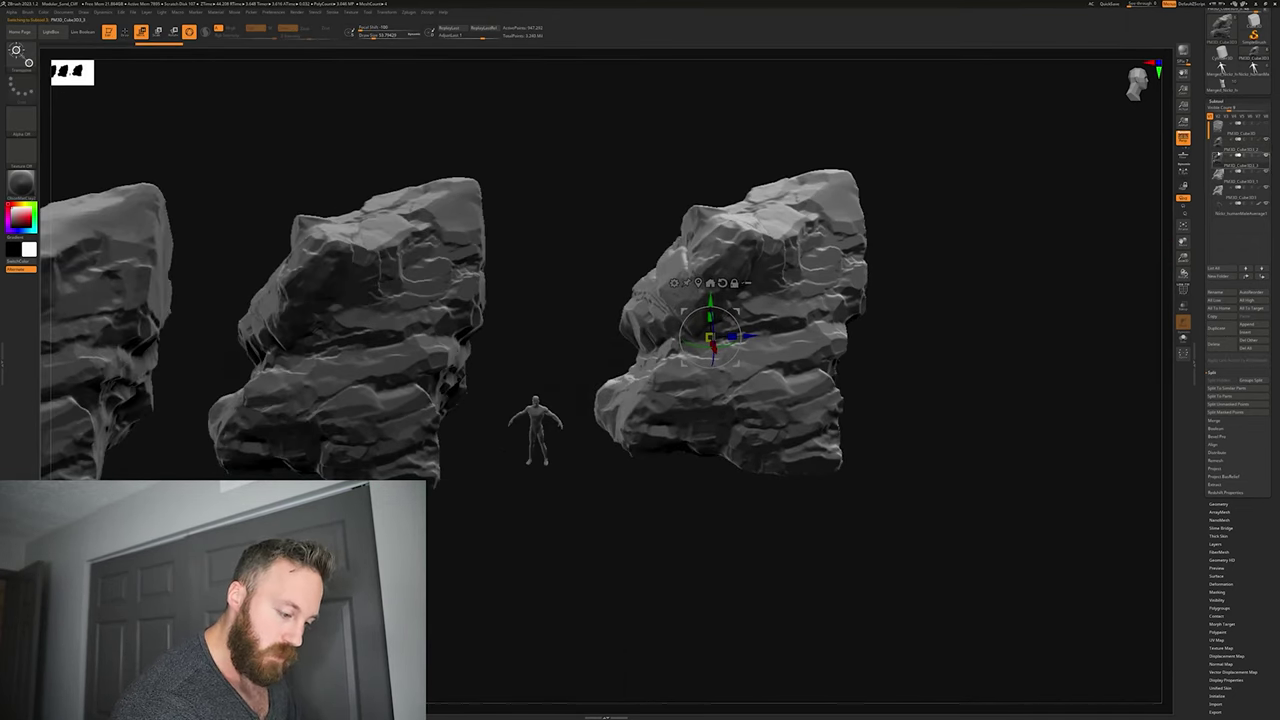
click(1218, 155)
click(1221, 545)
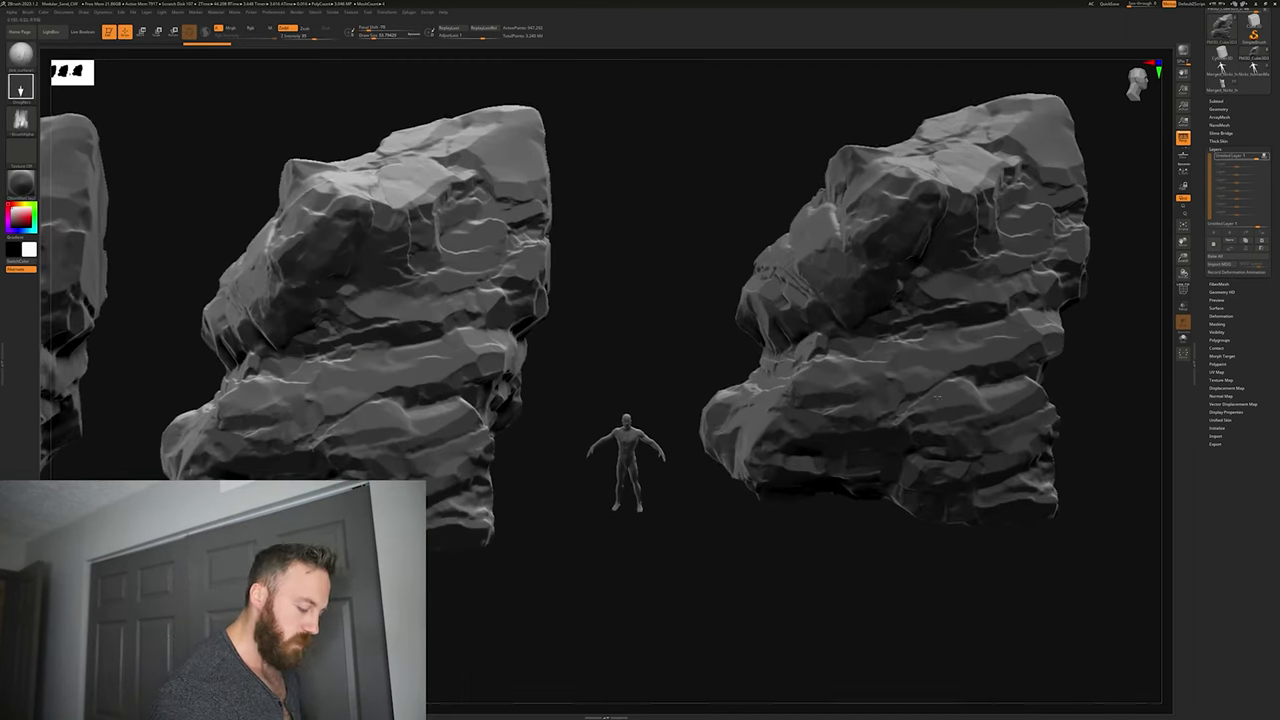
Step: Stamp the rock alpha over the duplicate's lower base and upper block to add layered strata detail
mouse_move(1098, 388)
mouse_down()
mouse_move(837, 334)
mouse_move(897, 348)
mouse_move(889, 323)
mouse_move(1001, 347)
mouse_move(916, 374)
mouse_up()
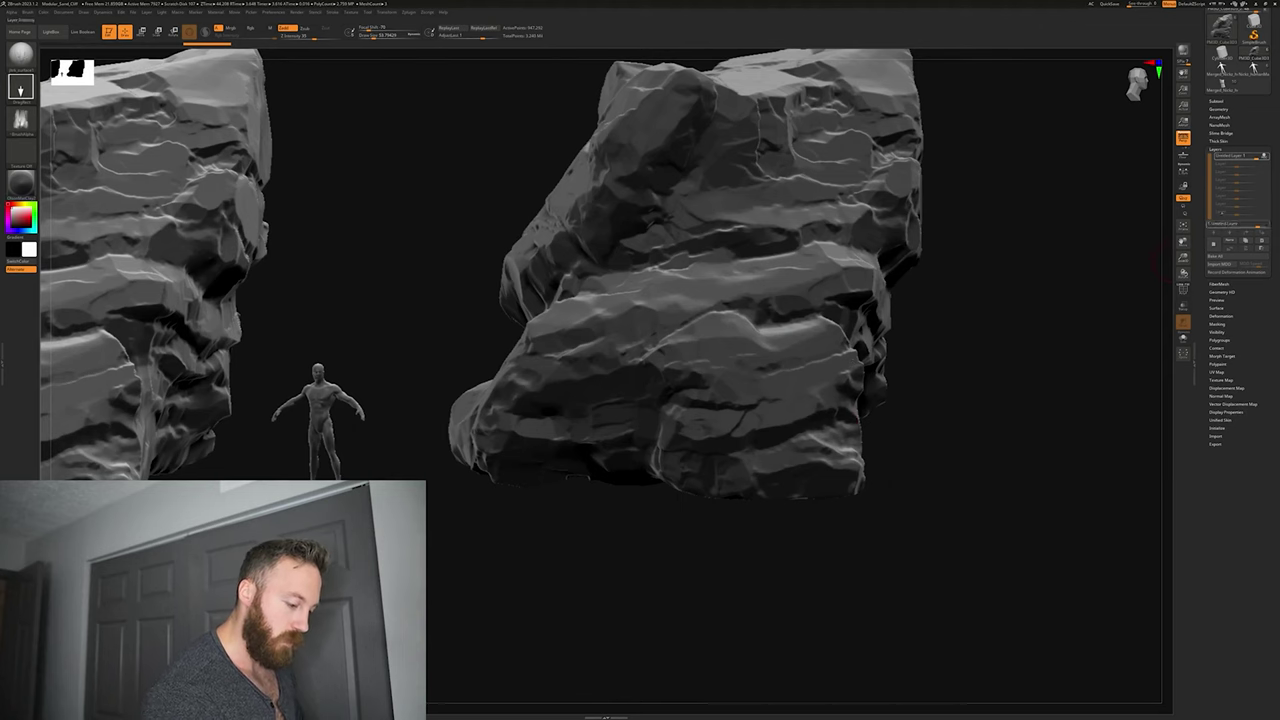
drag(757, 390, 977, 343)
drag(966, 404, 703, 391)
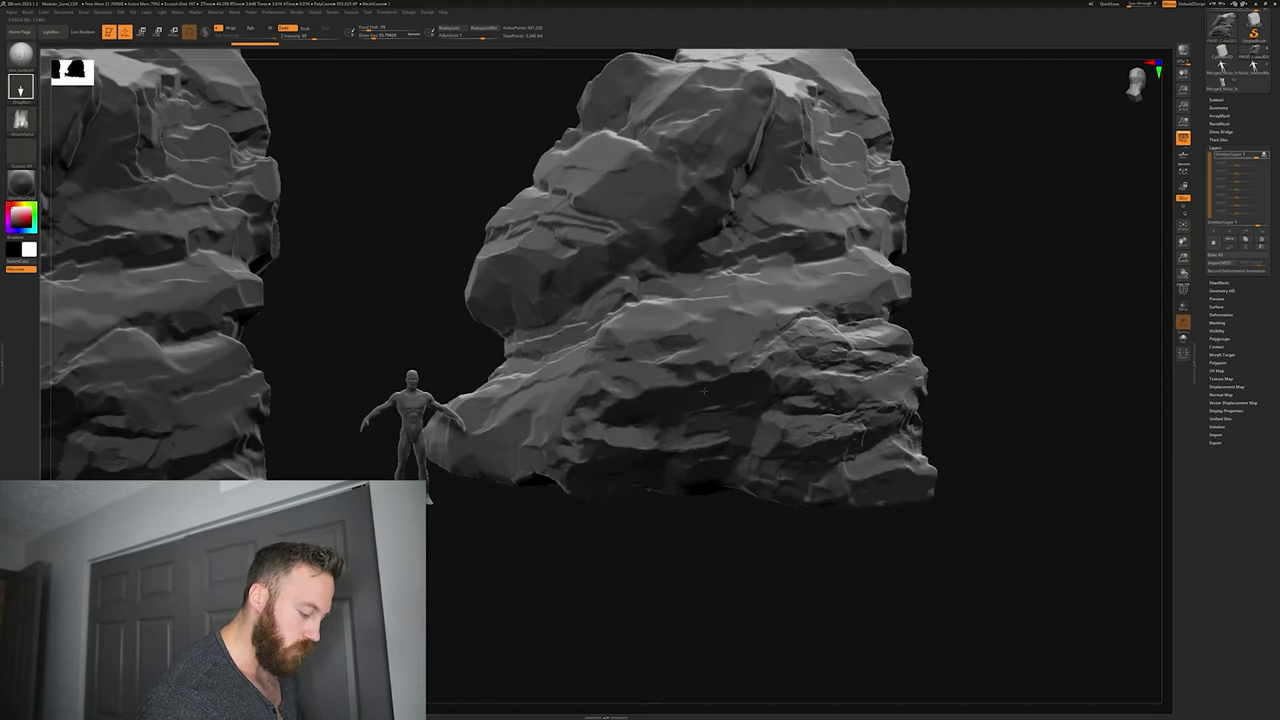
drag(606, 358, 670, 386)
drag(985, 360, 920, 420)
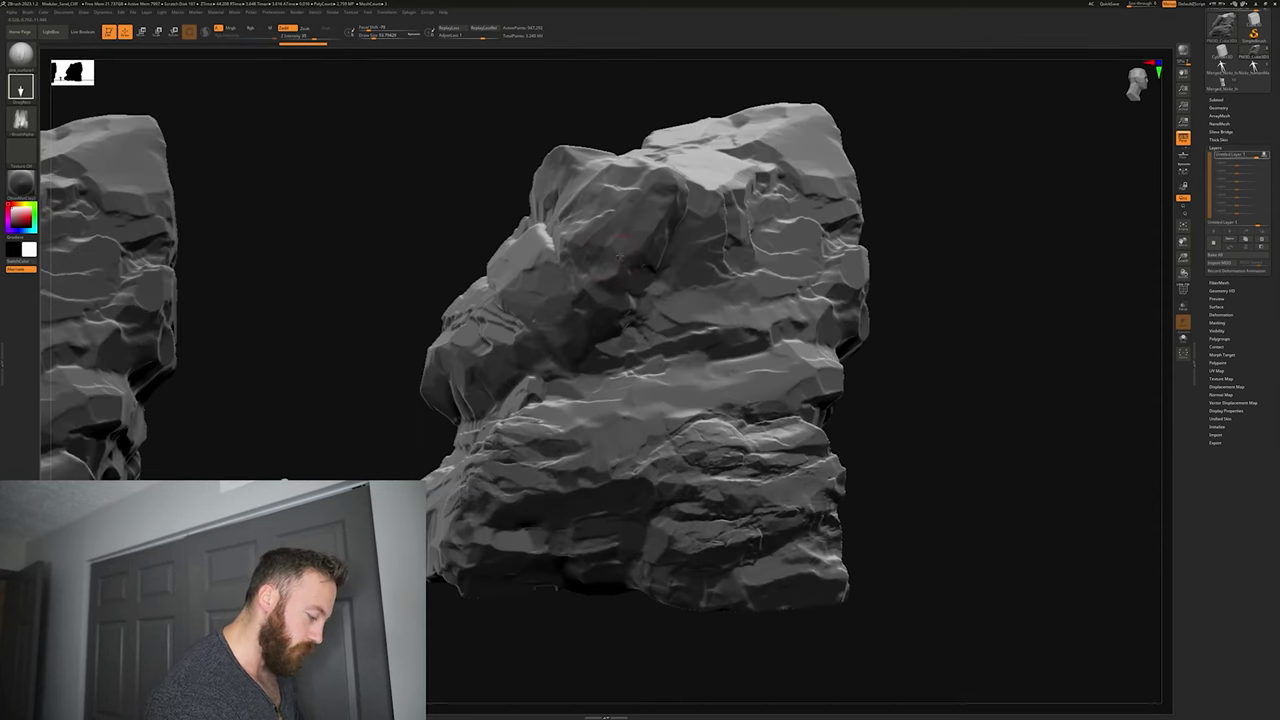
drag(607, 257, 715, 178)
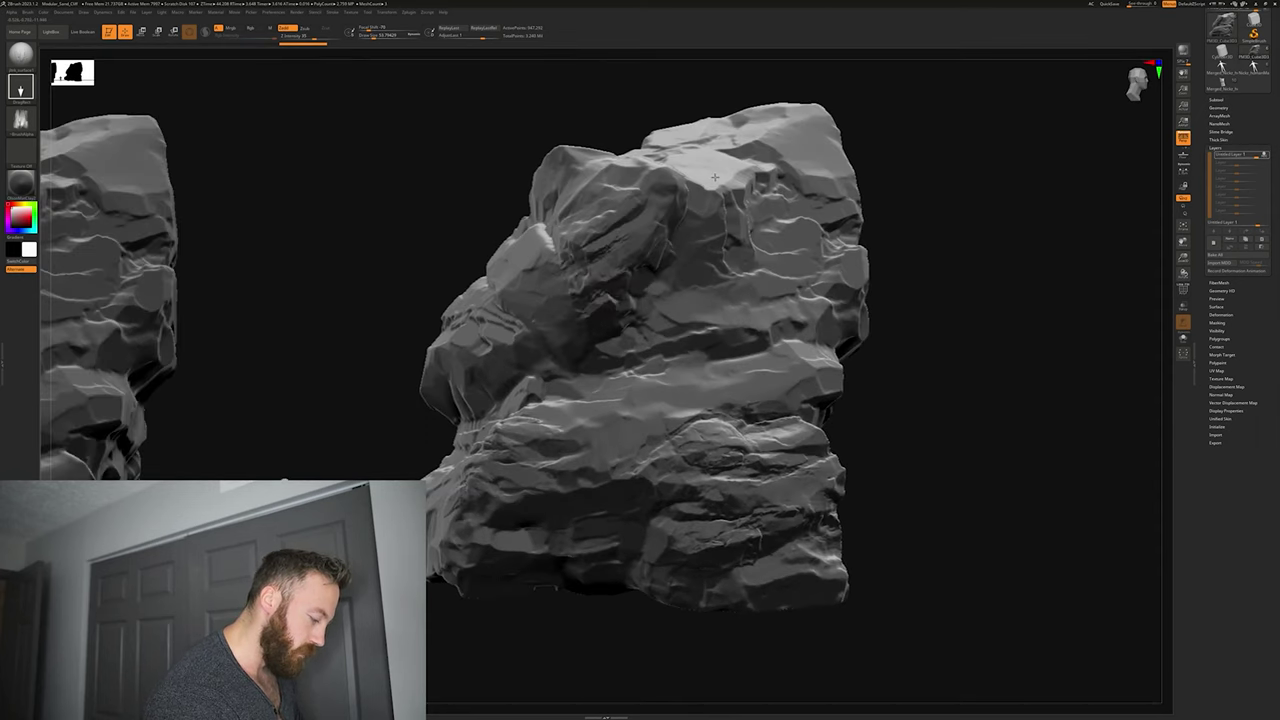
drag(958, 238, 890, 238)
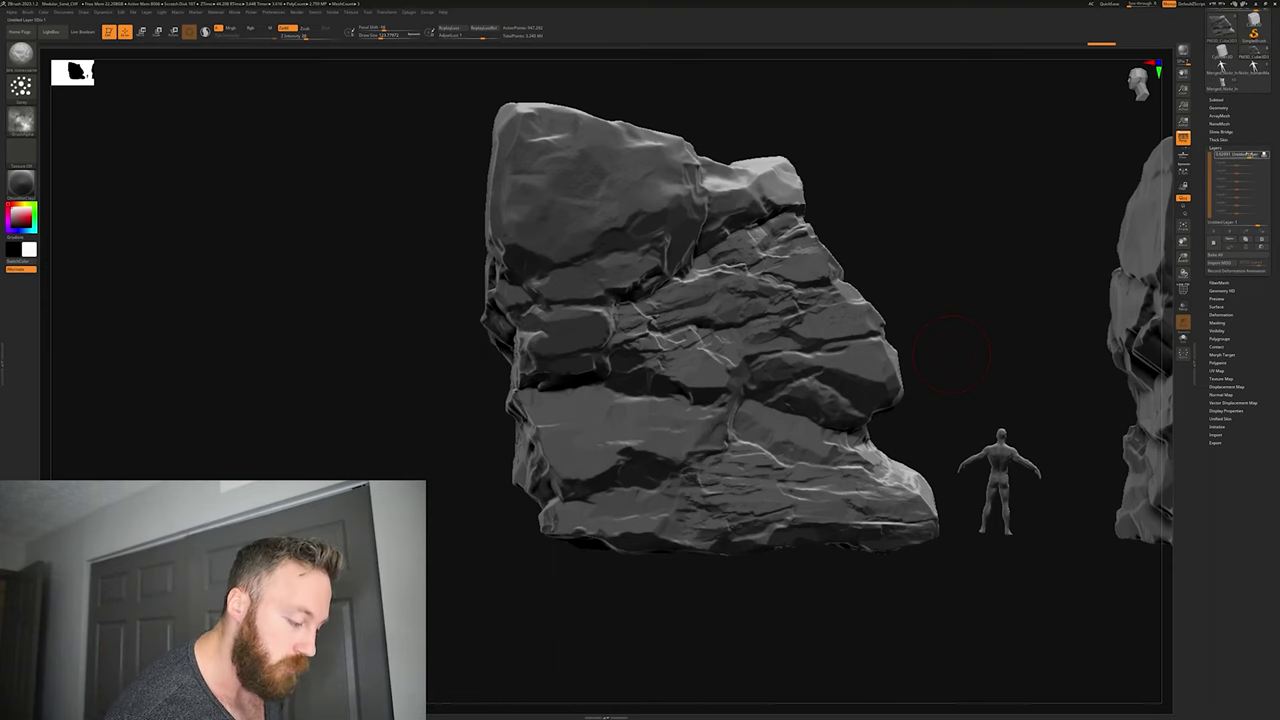
Step: Lower the intensity of the alpha detail layer and check the rock from other sides
mouse_move(1253, 156)
mouse_down()
mouse_move(1237, 155)
mouse_move(1263, 156)
mouse_move(1239, 168)
mouse_up()
drag(952, 355, 977, 393)
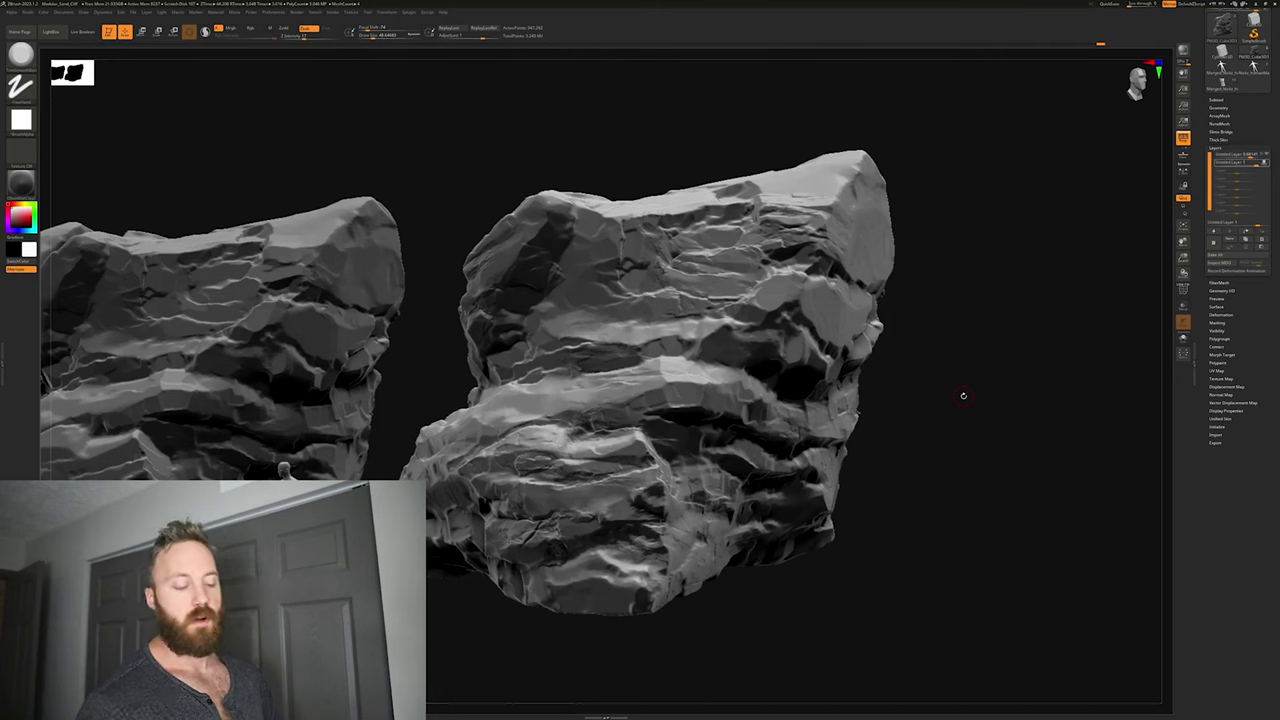
drag(964, 396, 972, 397)
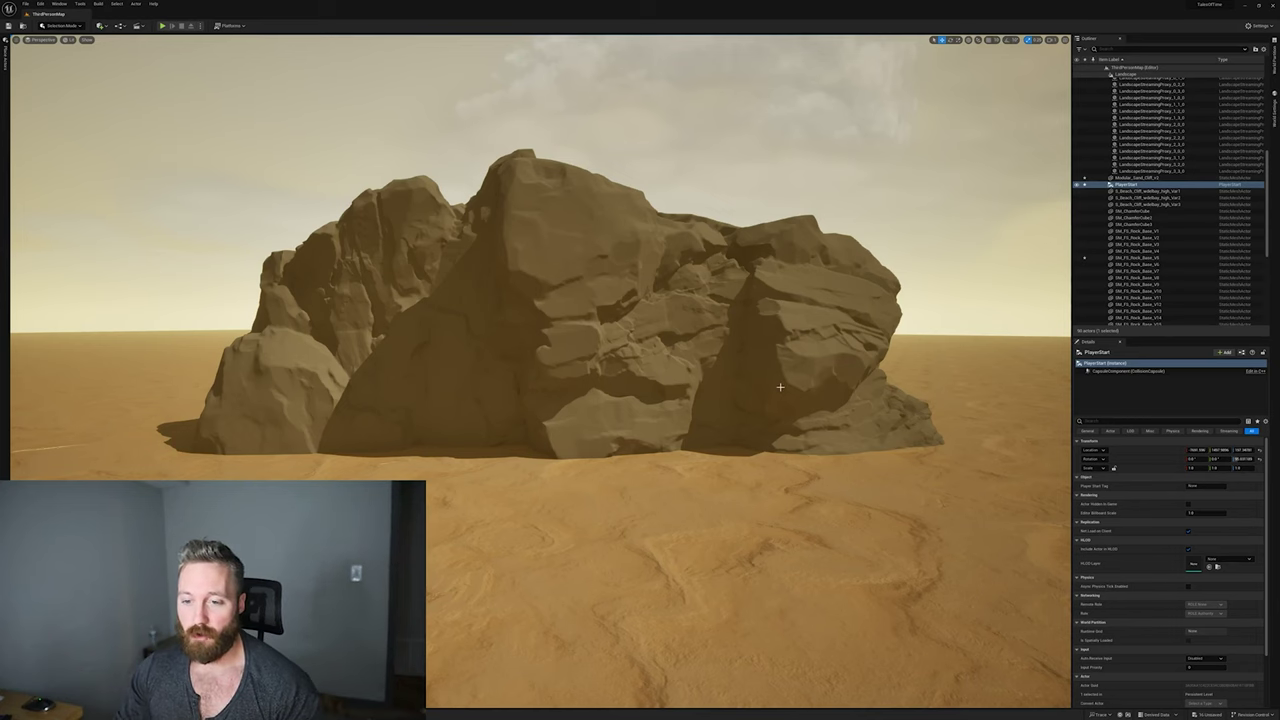
Step: Switch to Unreal Engine and place two copies of SM_FS_Rock_Base_V21 beside the existing rock formation
scroll(780, 387, down, 4)
click(625, 323)
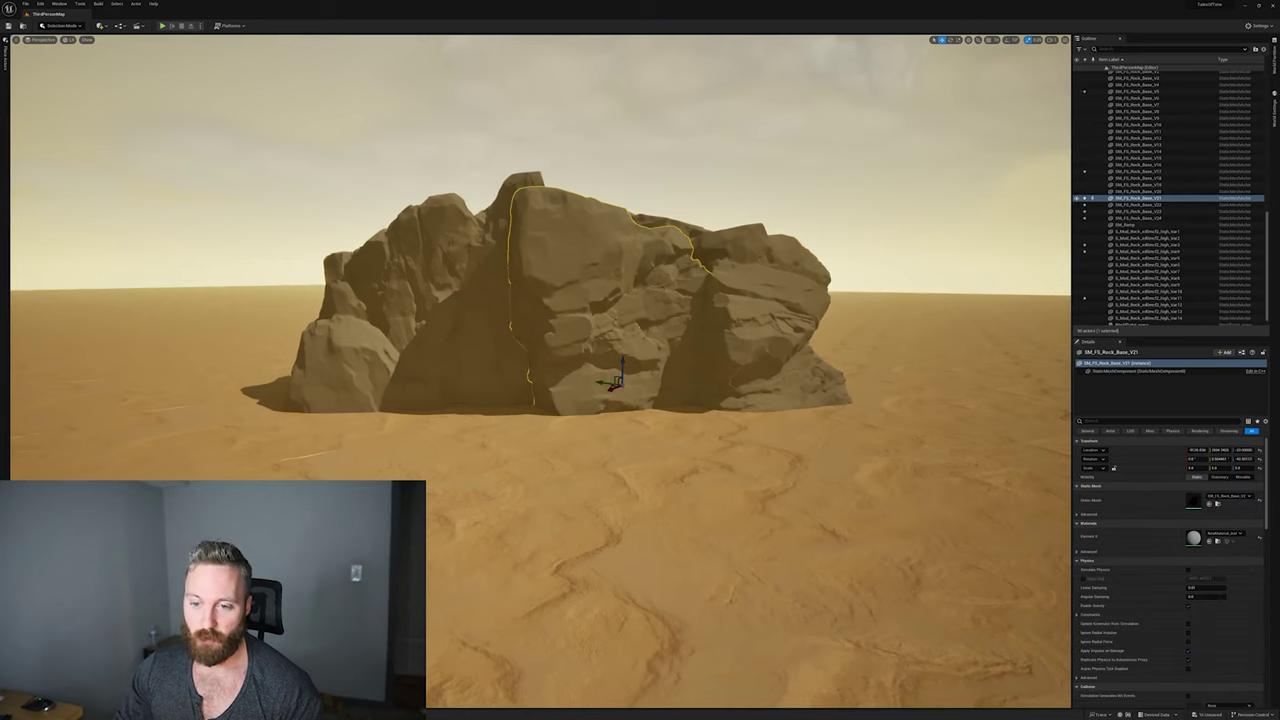
right_drag(625, 323, 764, 303)
alt+drag(487, 405, 806, 411)
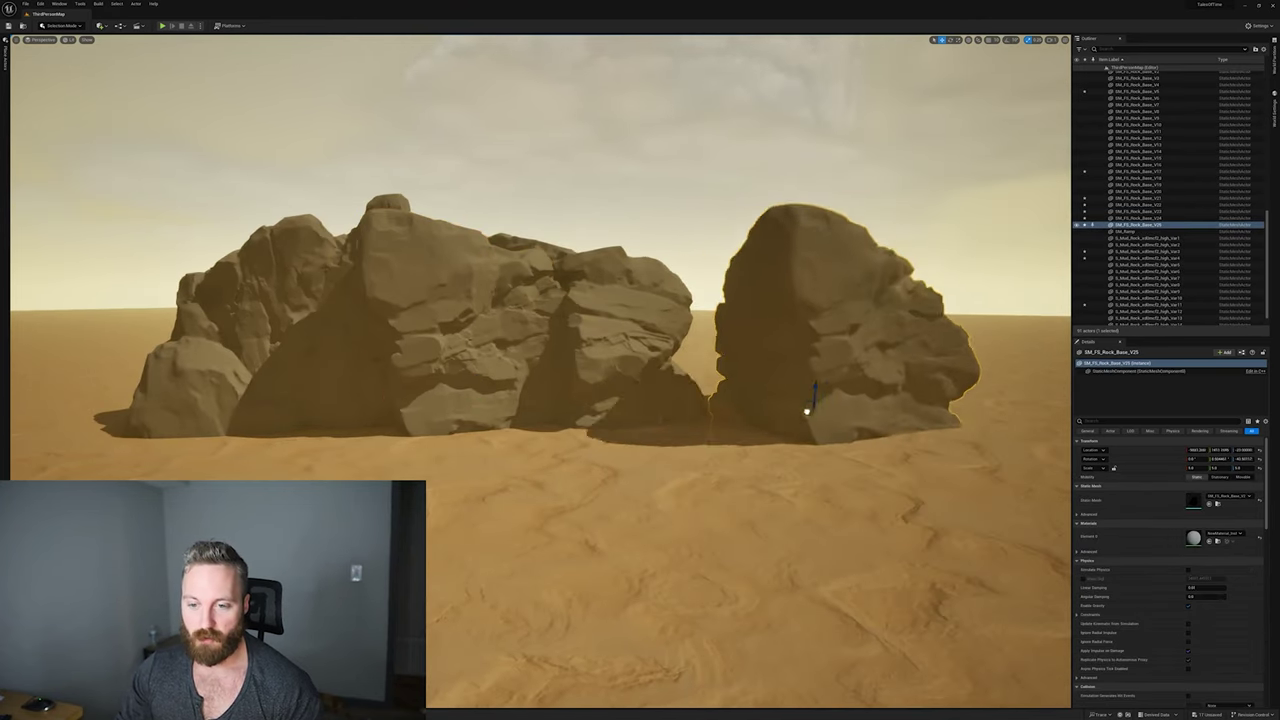
alt+drag(806, 411, 946, 384)
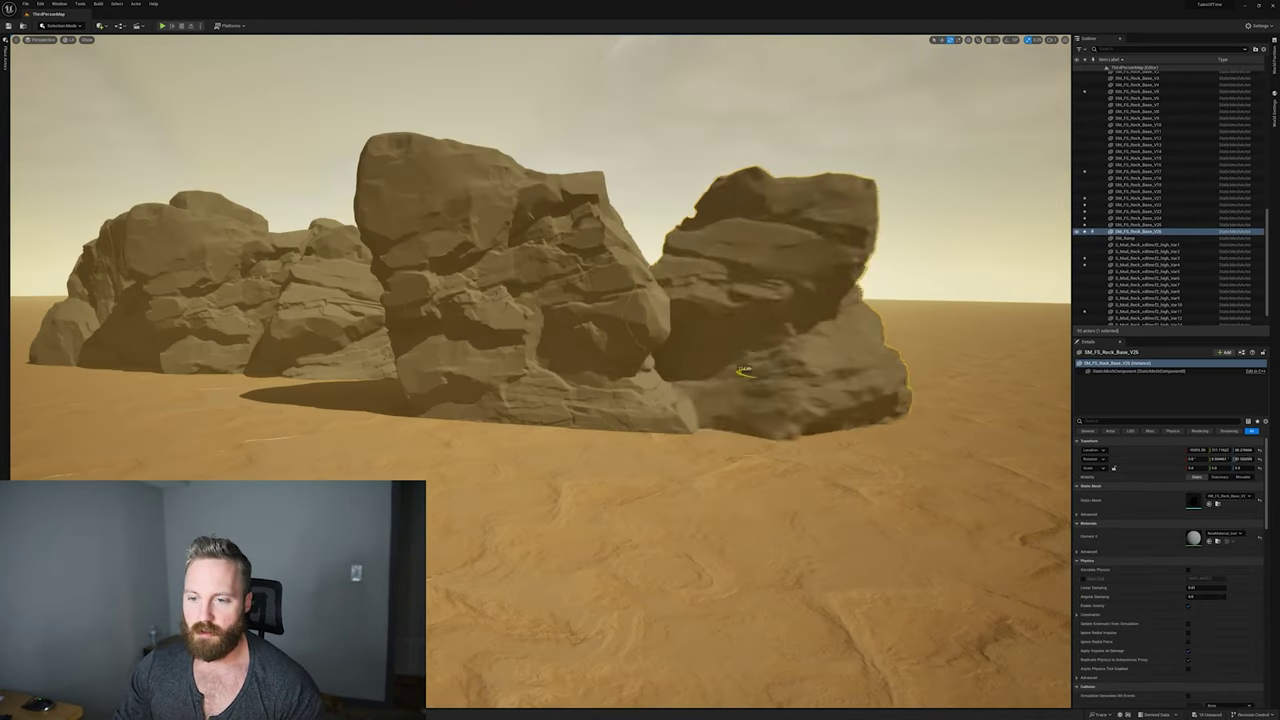
Step: Rotate the second rock copy so a different side faces outward next to the first copy
key(e)
drag(785, 381, 700, 376)
right_drag(675, 354, 678, 354)
key(w)
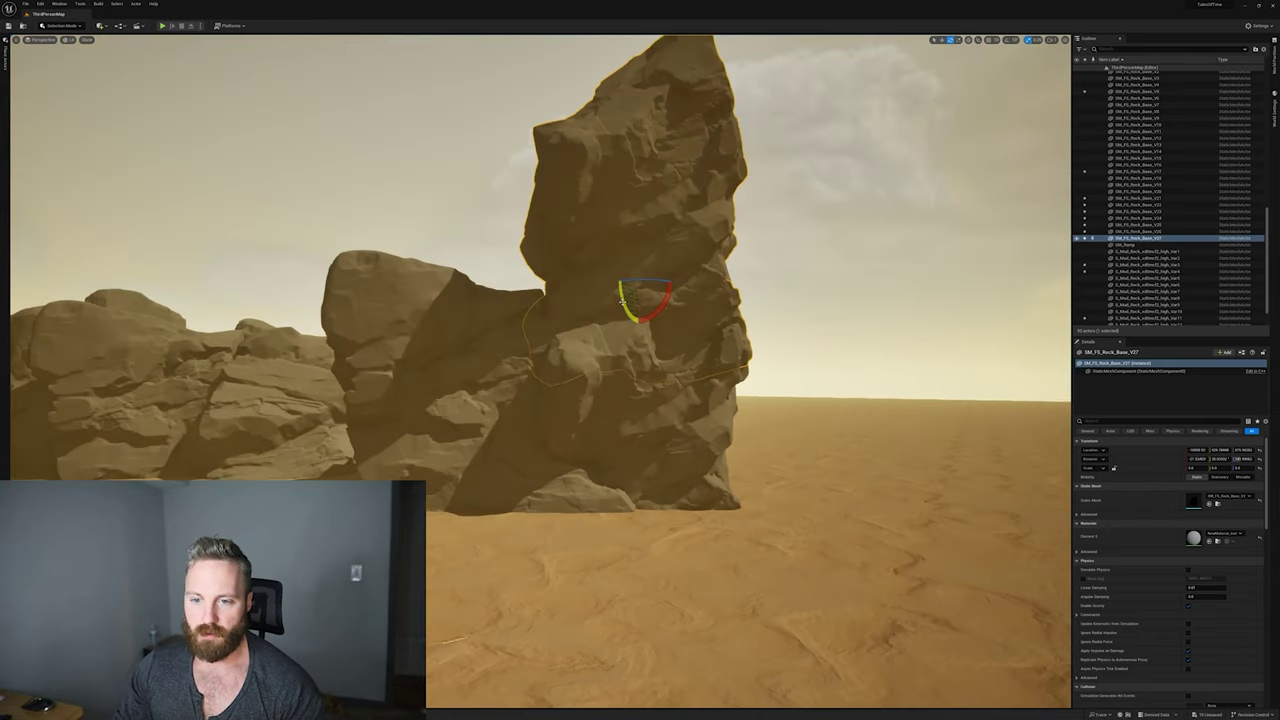
Step: Turn and tilt the stacked third copy so it forms a peak over the two base rocks
drag(623, 300, 527, 251)
key(a)
right_drag(600, 300, 630, 335)
key(g)
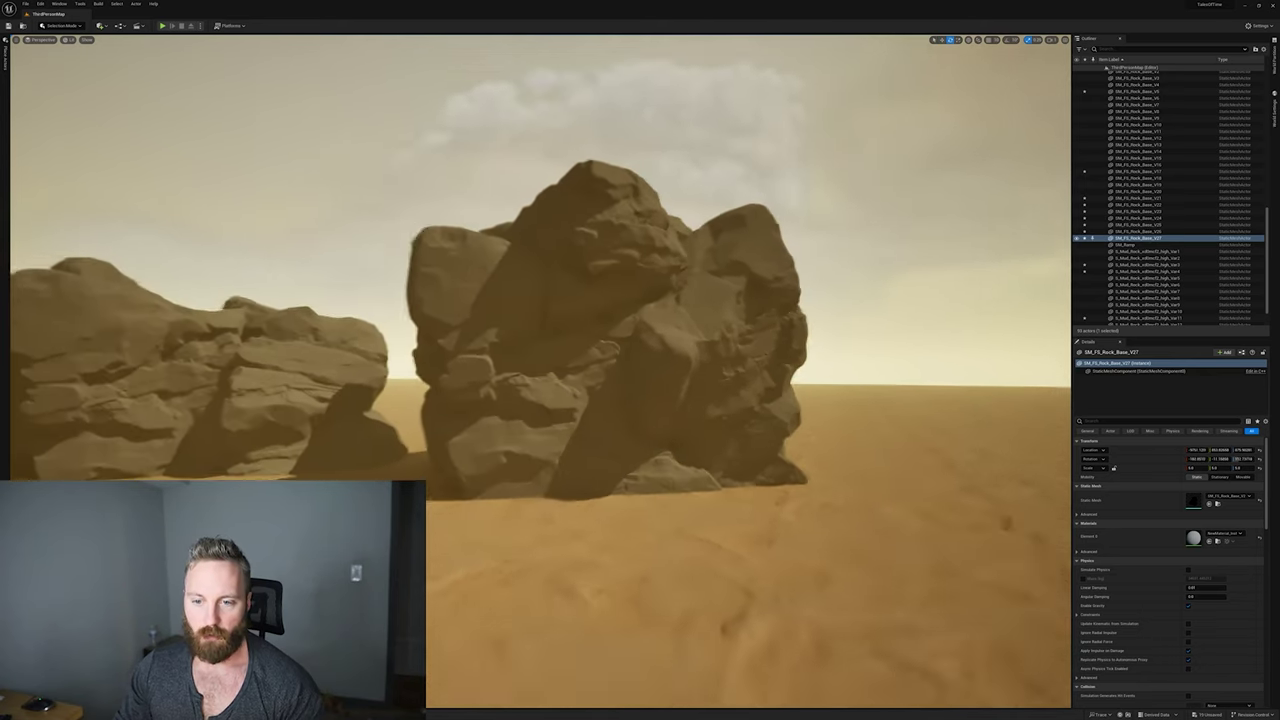
Step: Playtest the level, running and jumping near the new rock cluster, and end the session
click(163, 27)
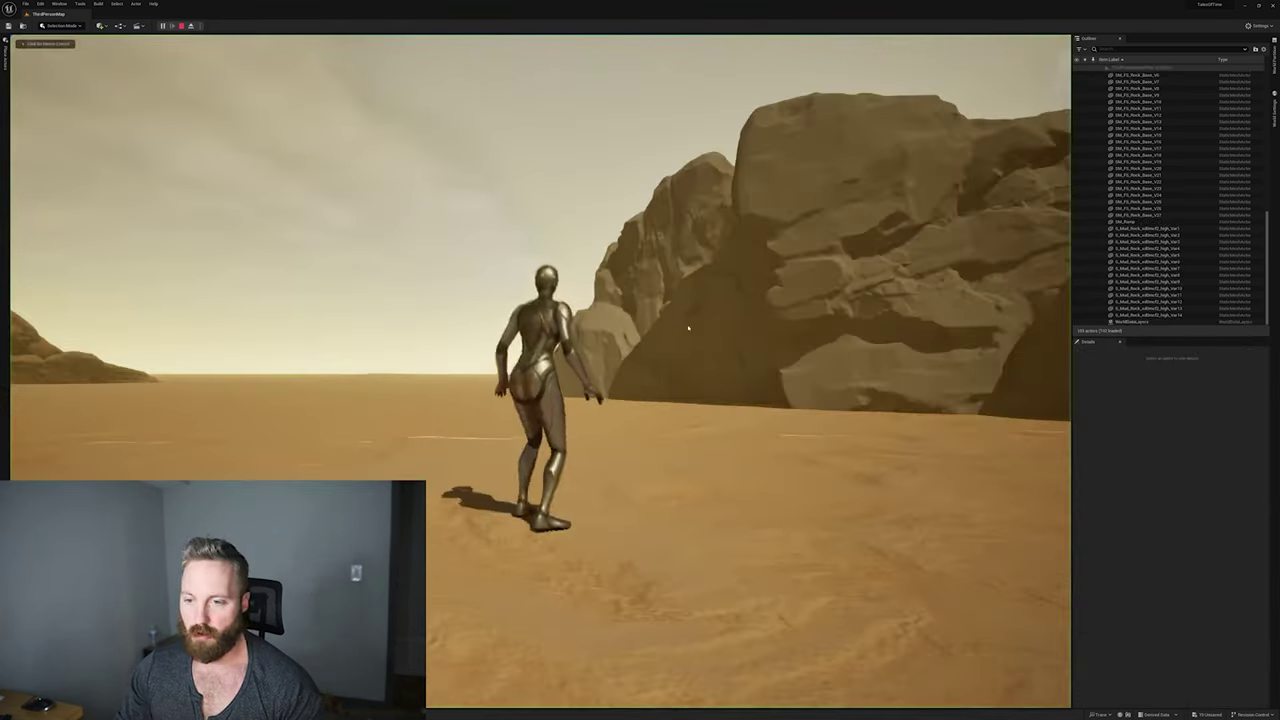
key(space)
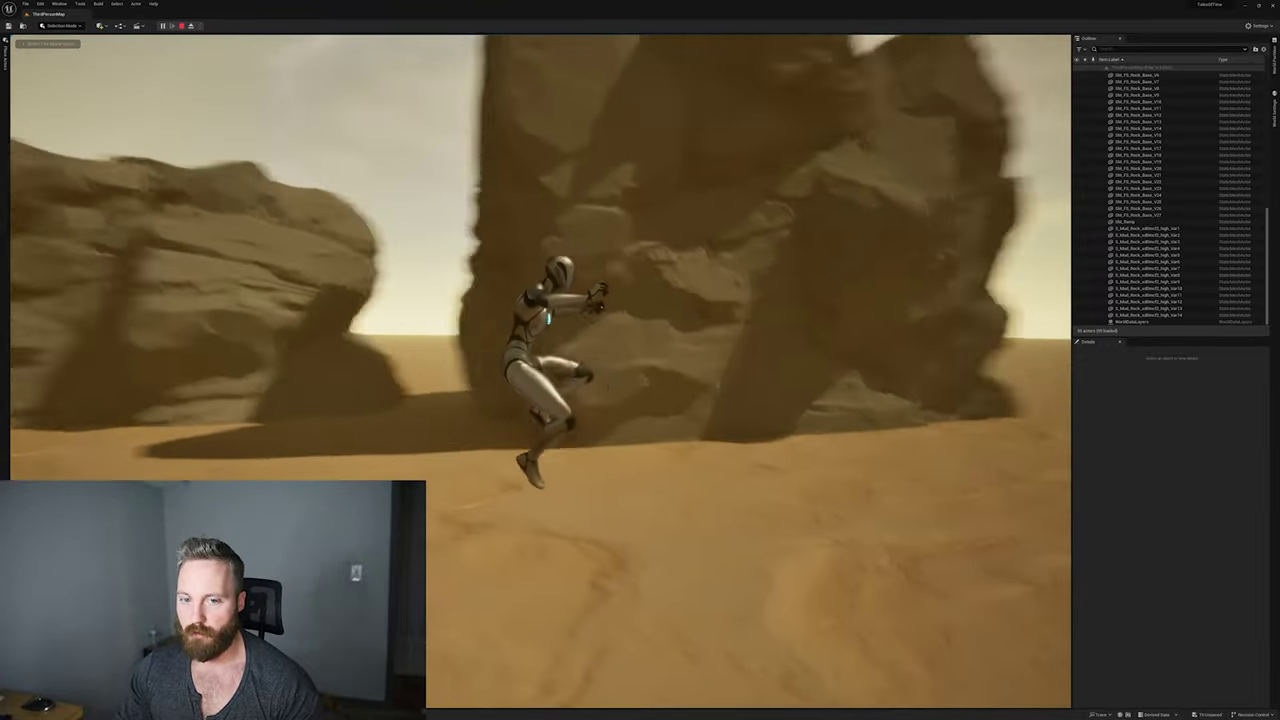
key(Escape)
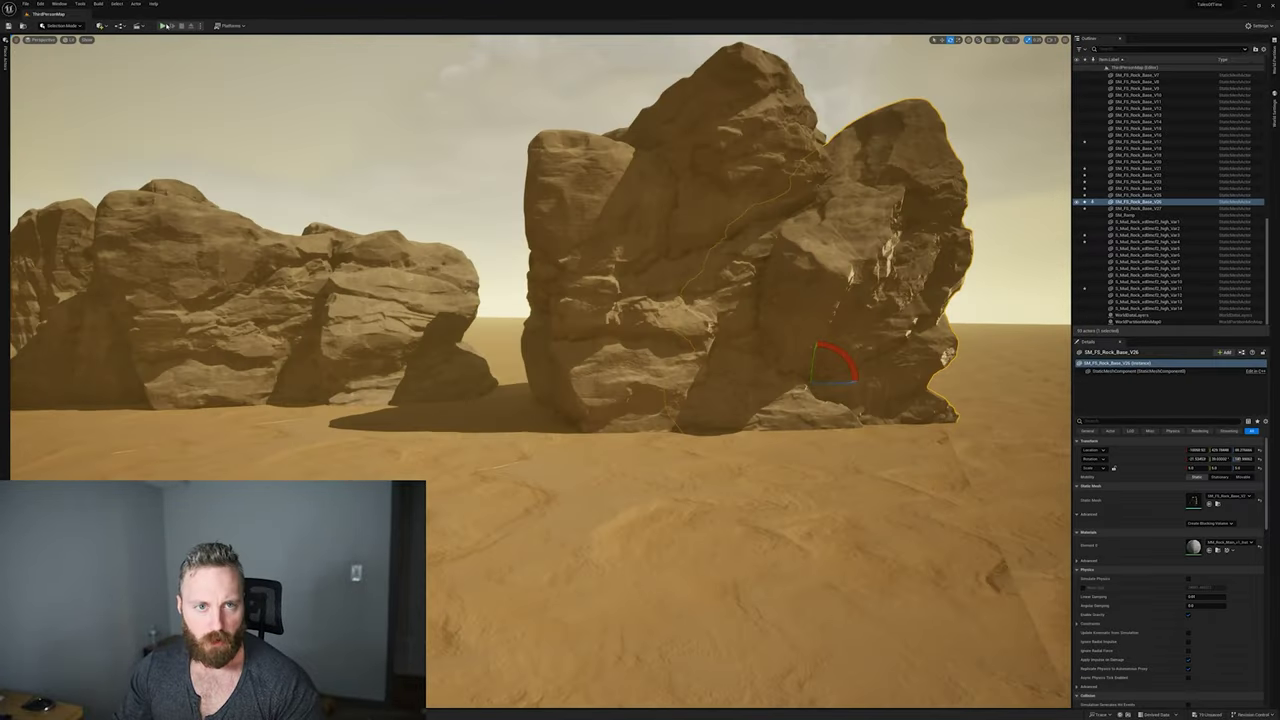
Step: Playtest the level again and run the character around to view the detailed rock formations at scale
click(163, 25)
key(w)
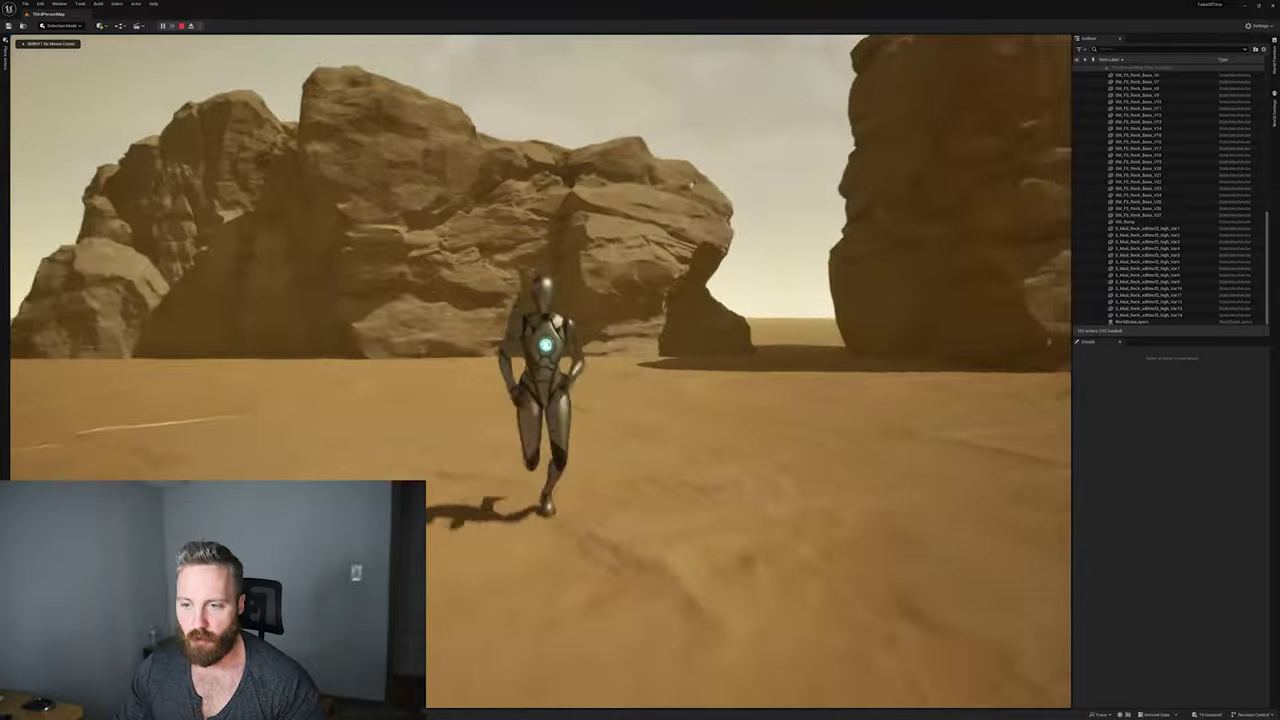
key(s)
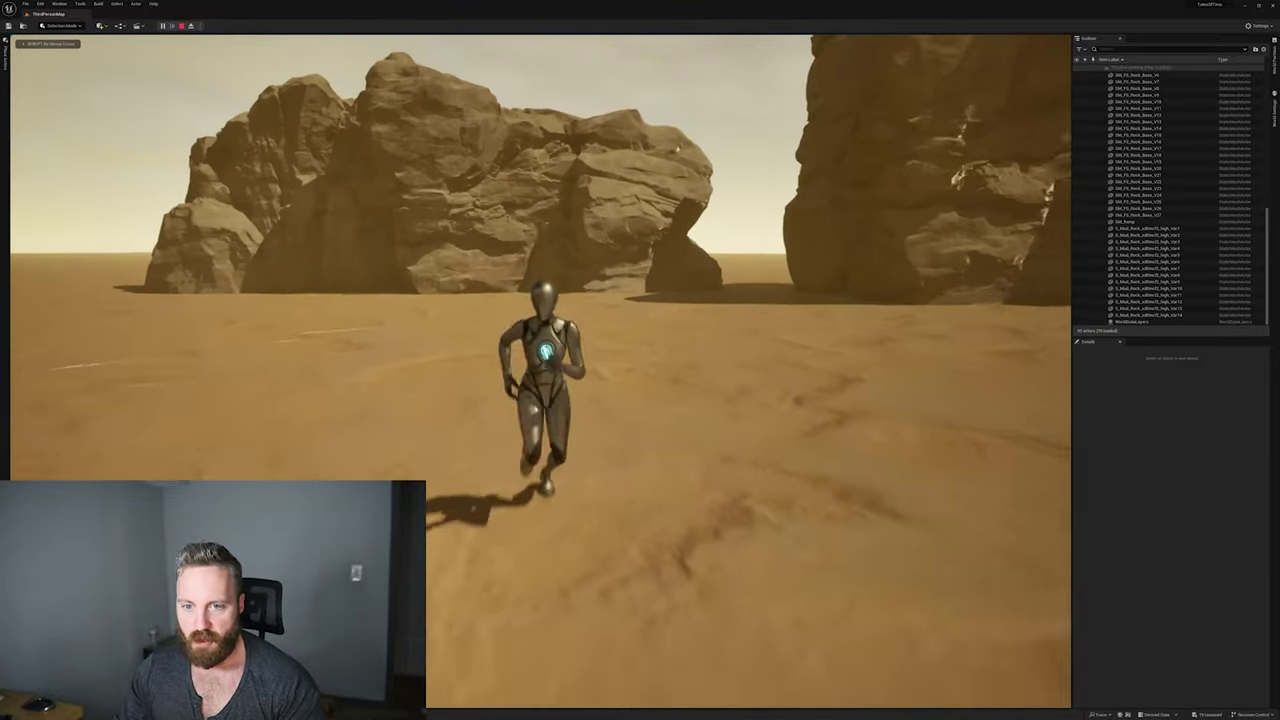
key(d)
key(w)
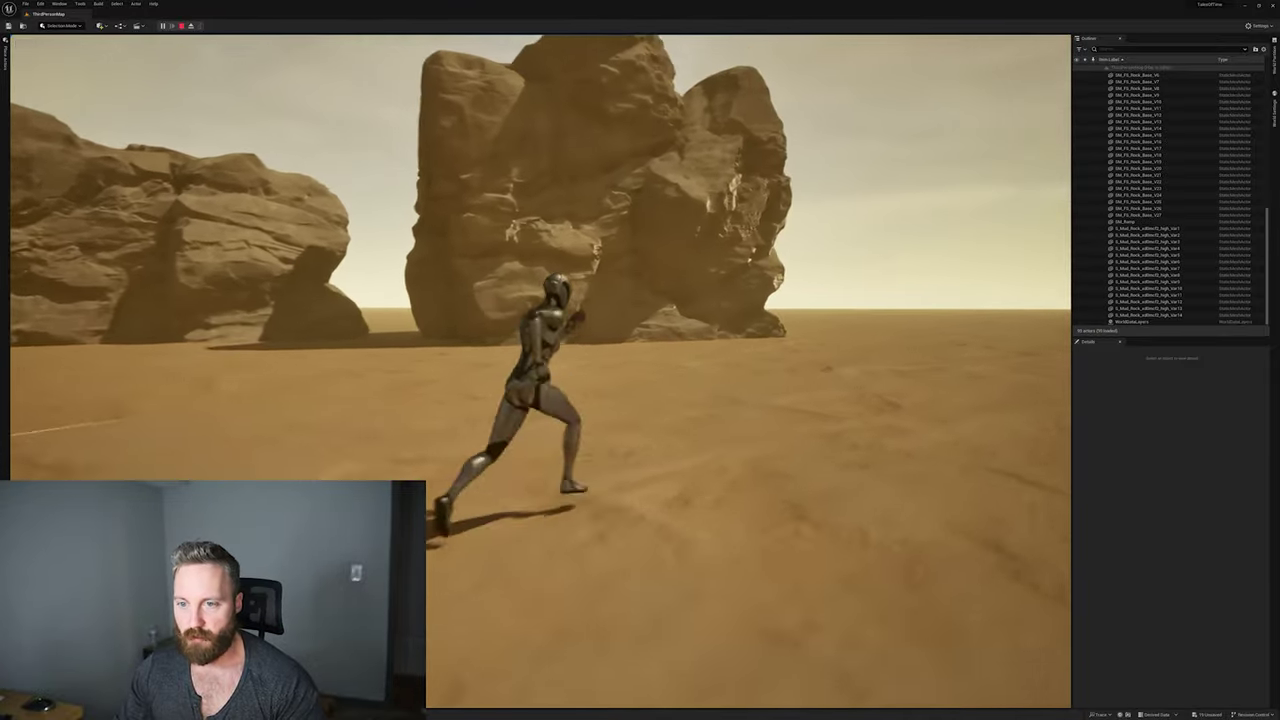
Step: Jump and run the character past the tall cliff and neighbouring rocks to examine them, and end the playtest to view the clusters in the editor
key(space)
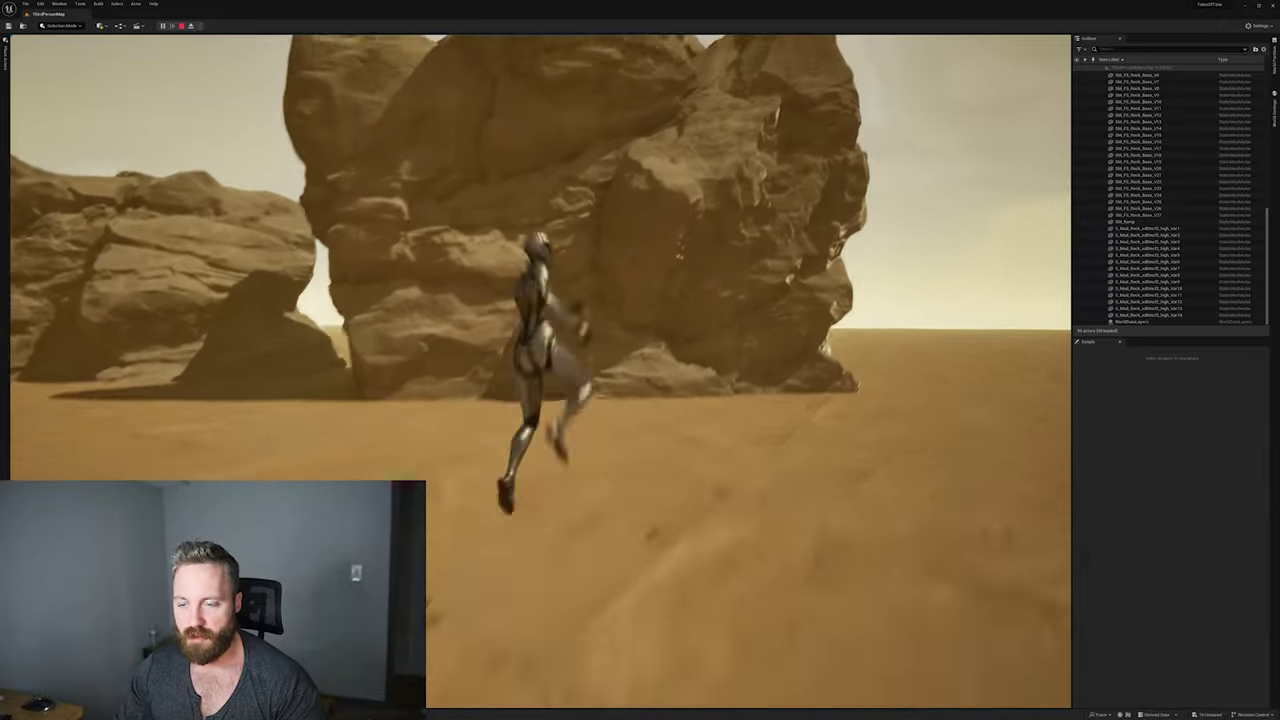
key(d)
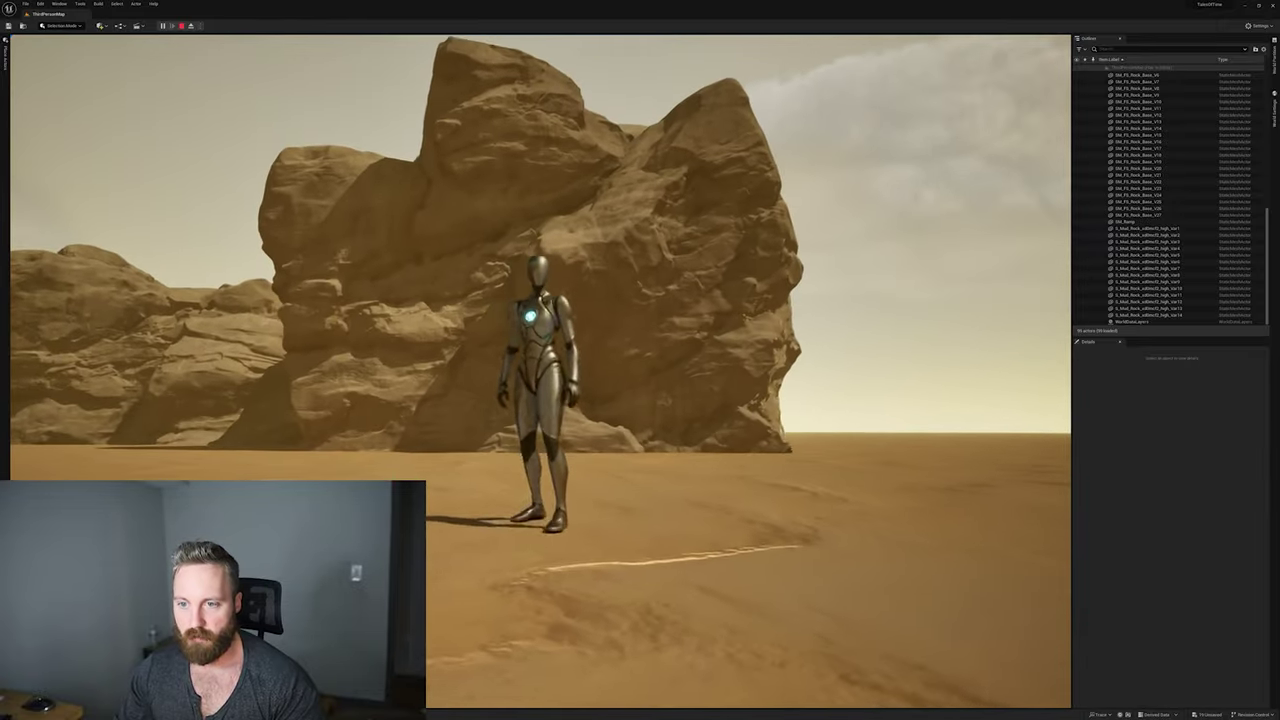
key(d)
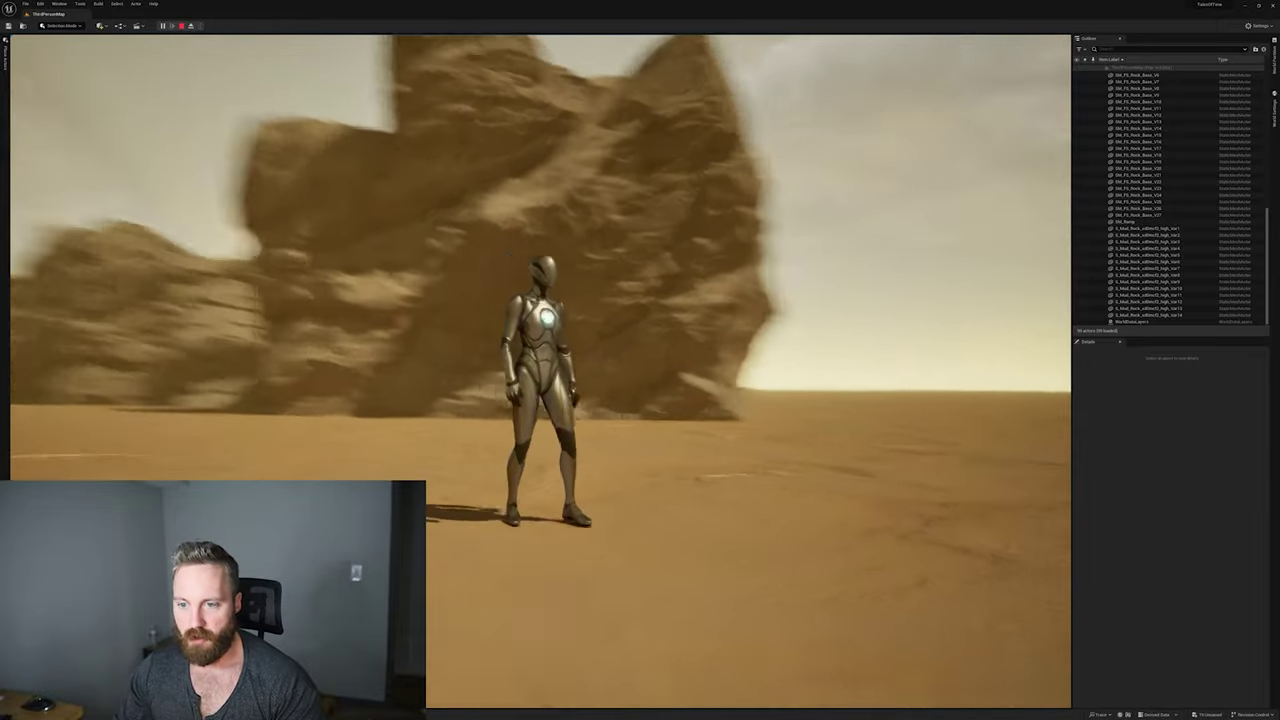
key(a)
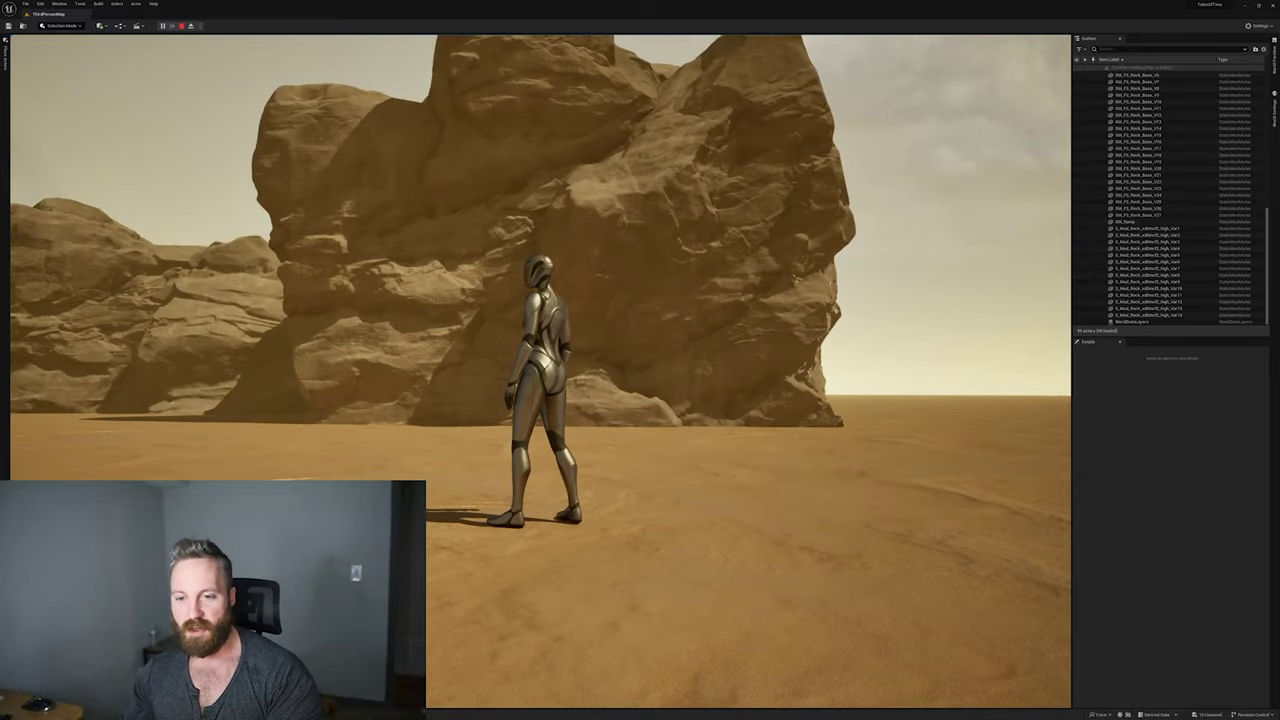
key(a)
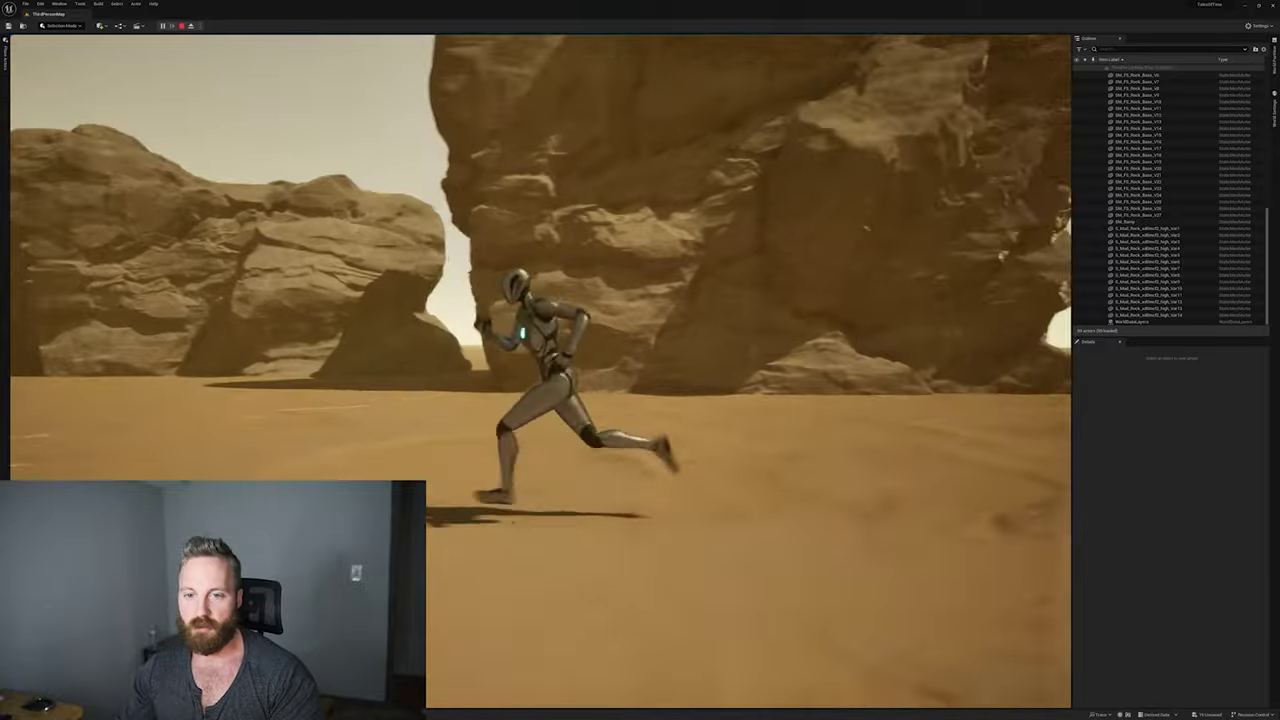
key(a)
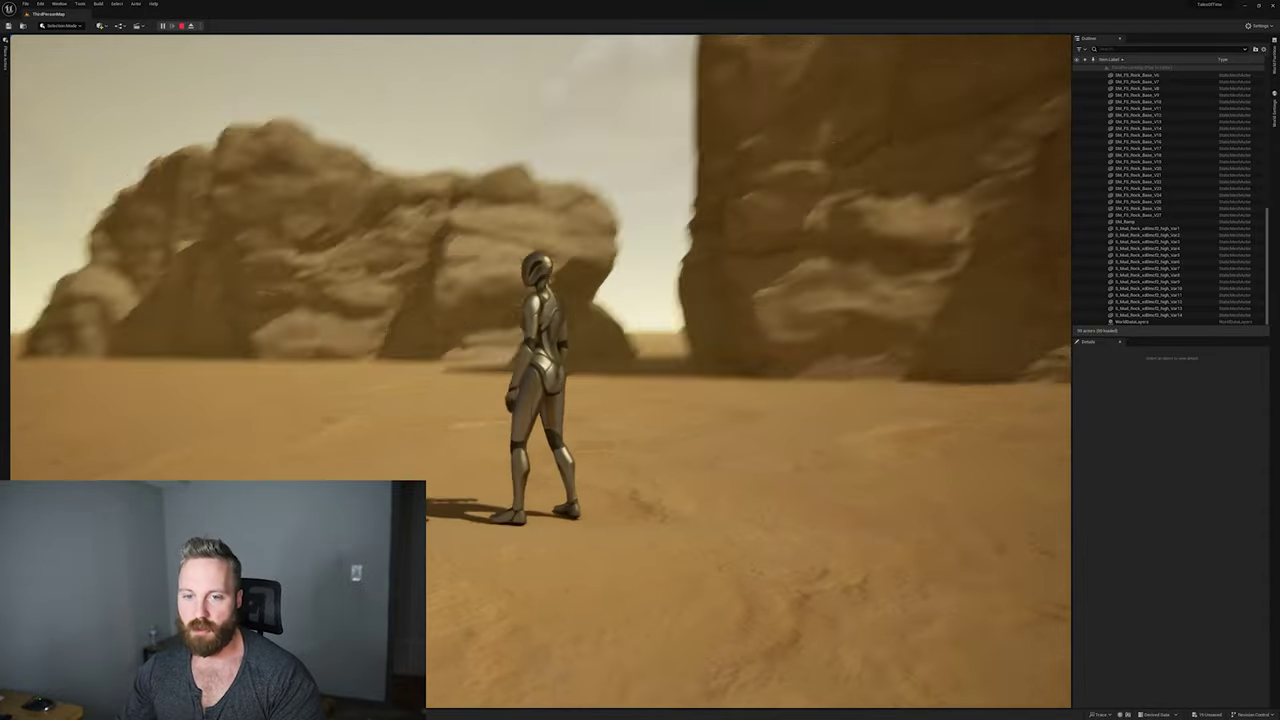
key(a)
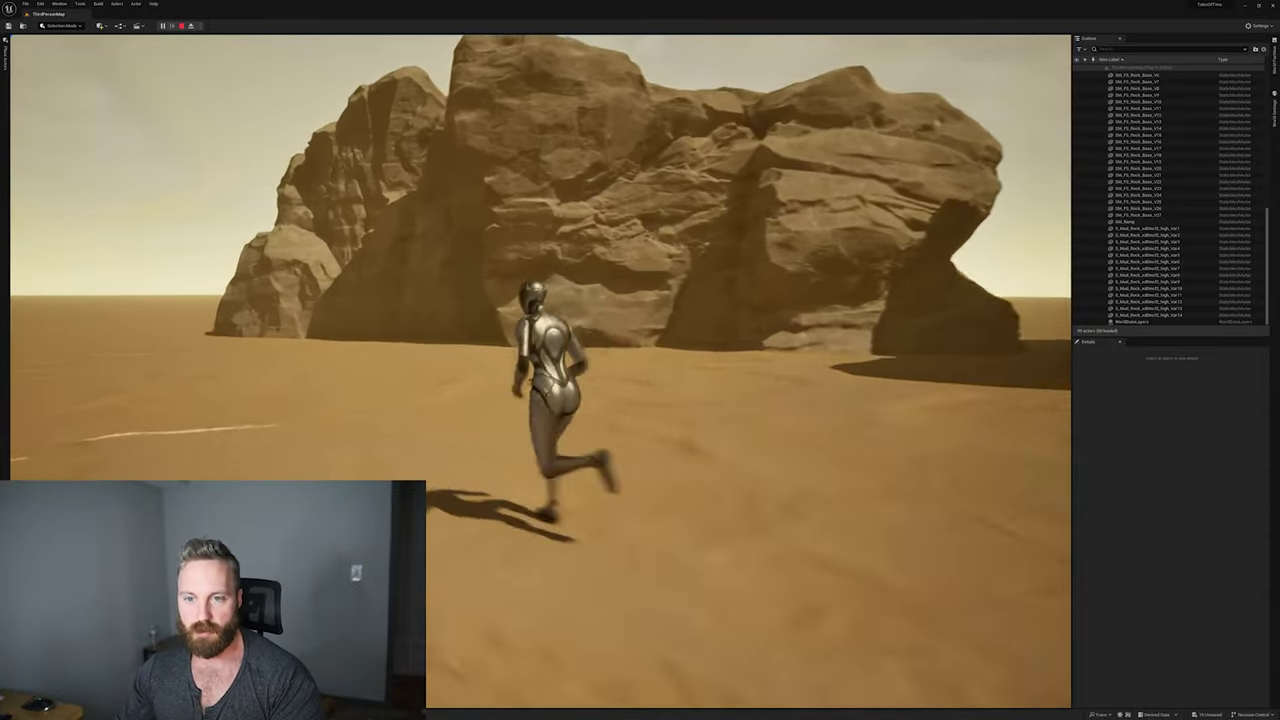
key(Escape)
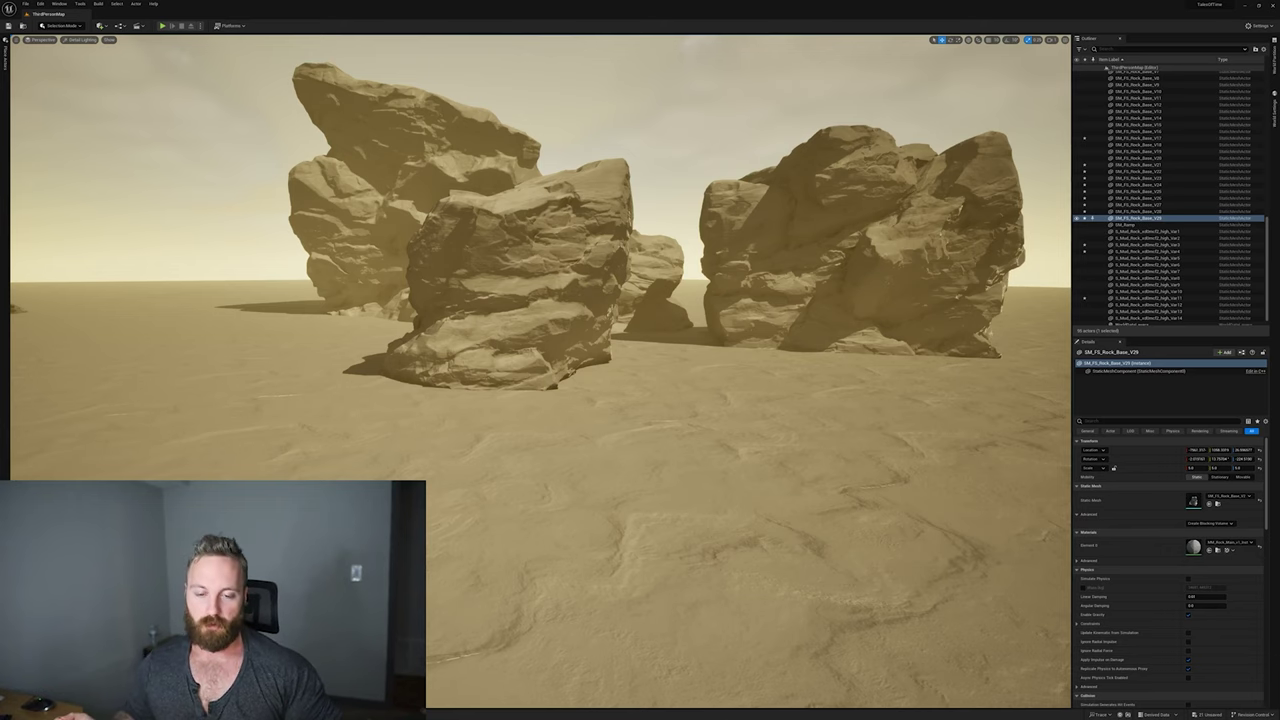
right_drag(640, 370, 700, 300)
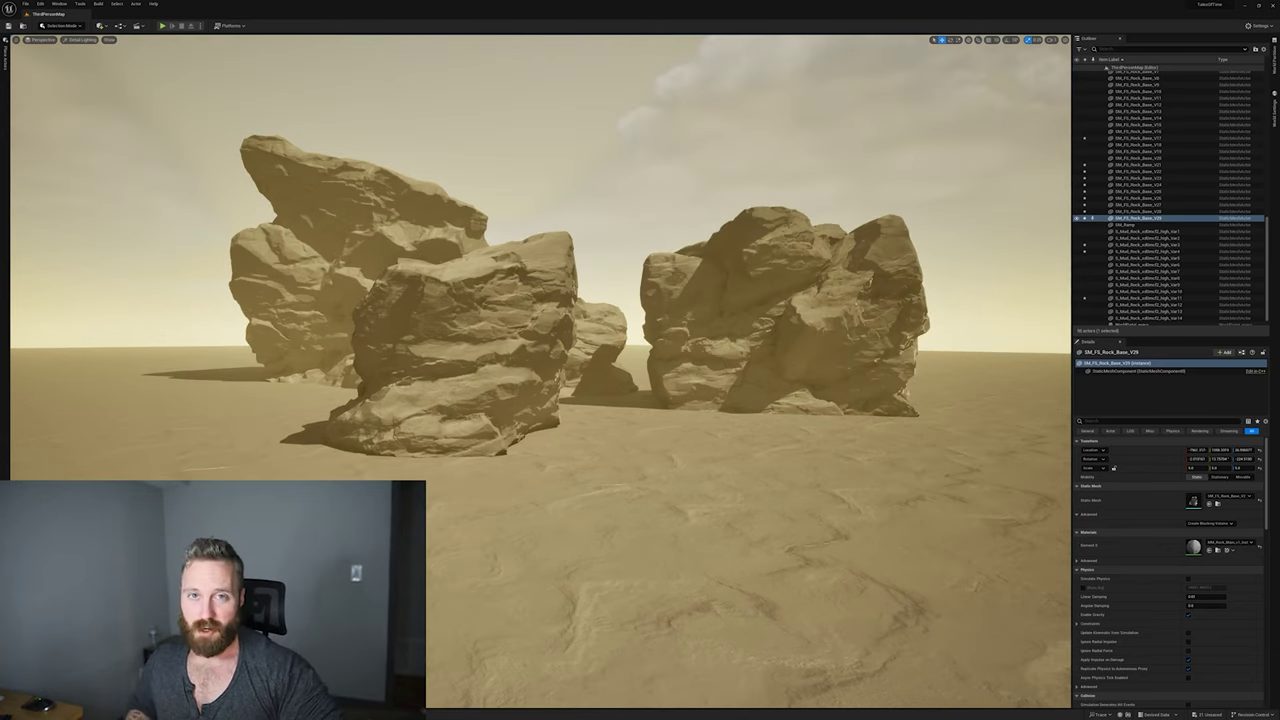